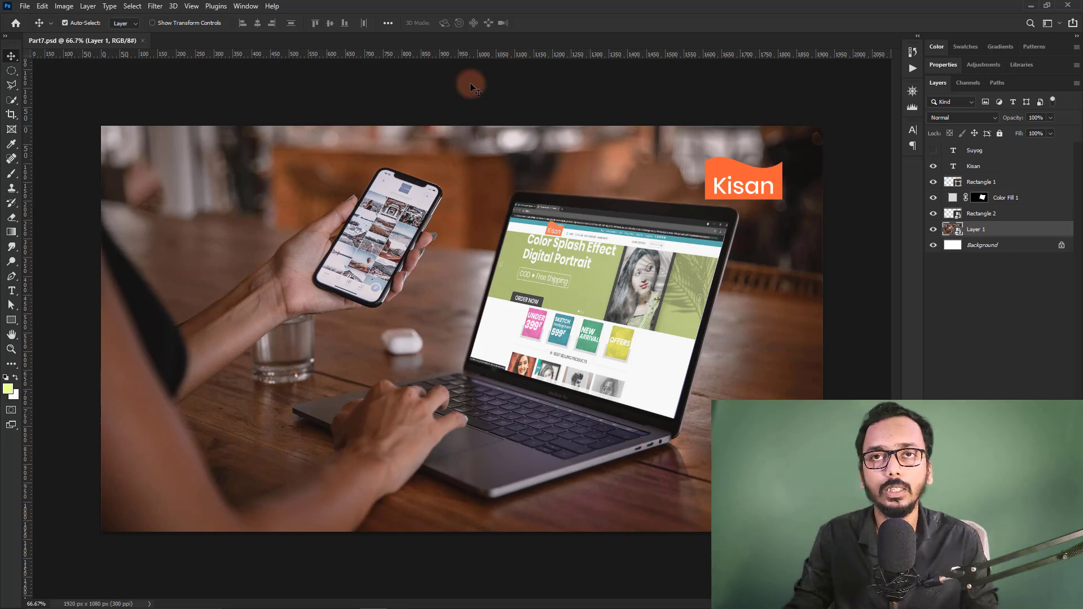
# Step: Save the image as Part7.jpg in JPEG format into the Desktop 'Photoshop basics for beginners Part 7' folder
pyautogui.click(25, 6)
pyautogui.click(68, 144)
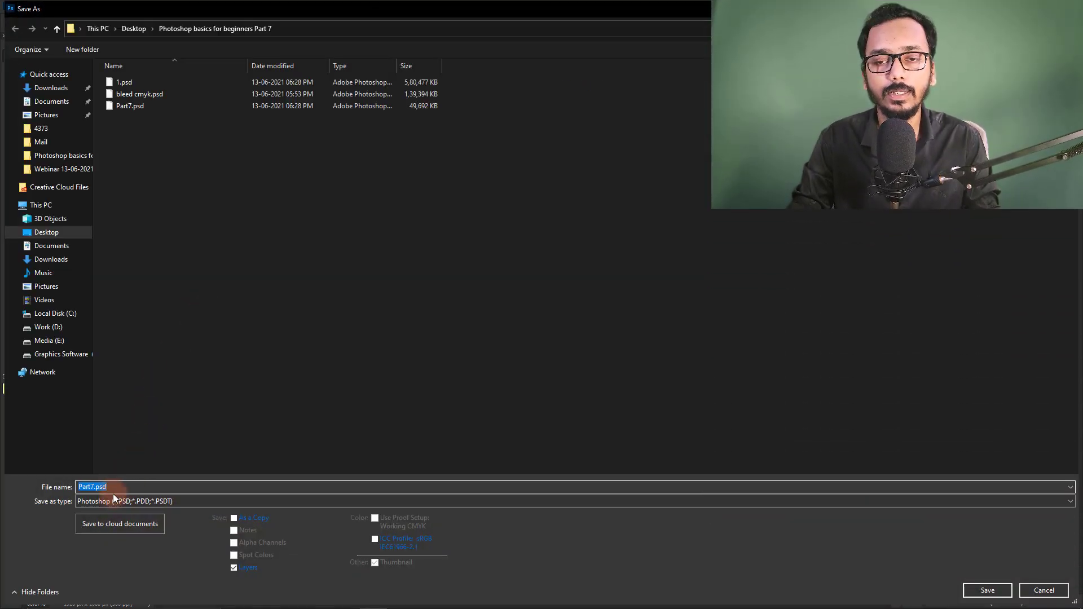
pyautogui.click(123, 500)
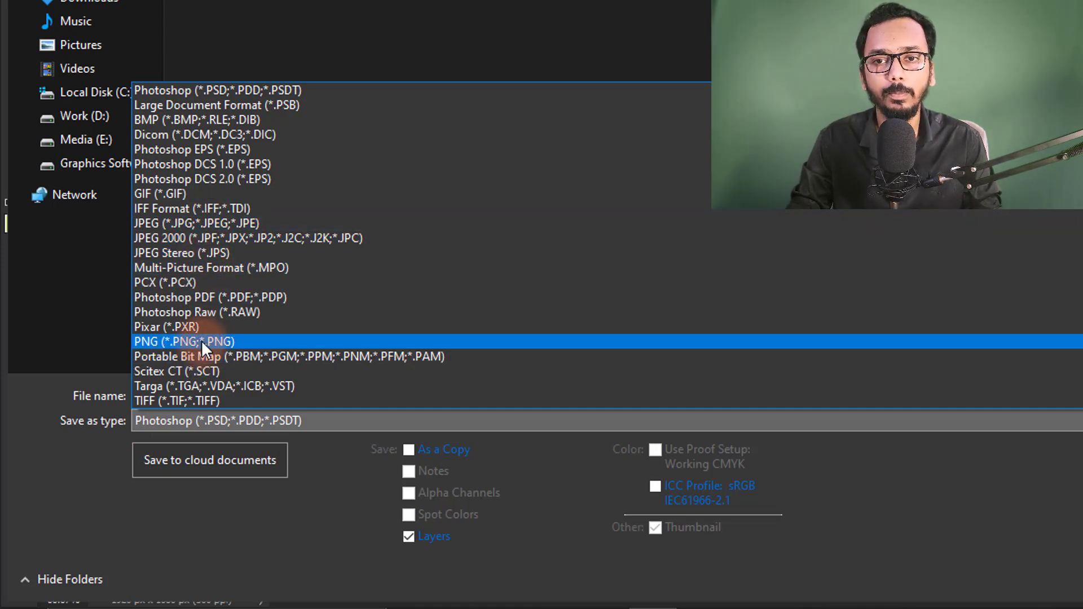
pyautogui.click(222, 226)
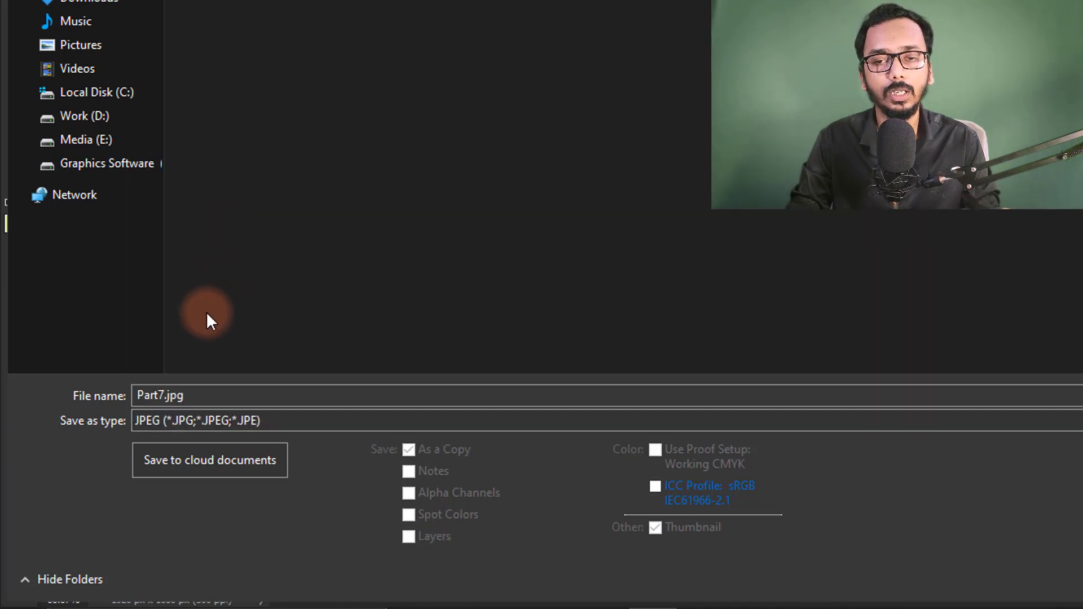
pyautogui.click(176, 399)
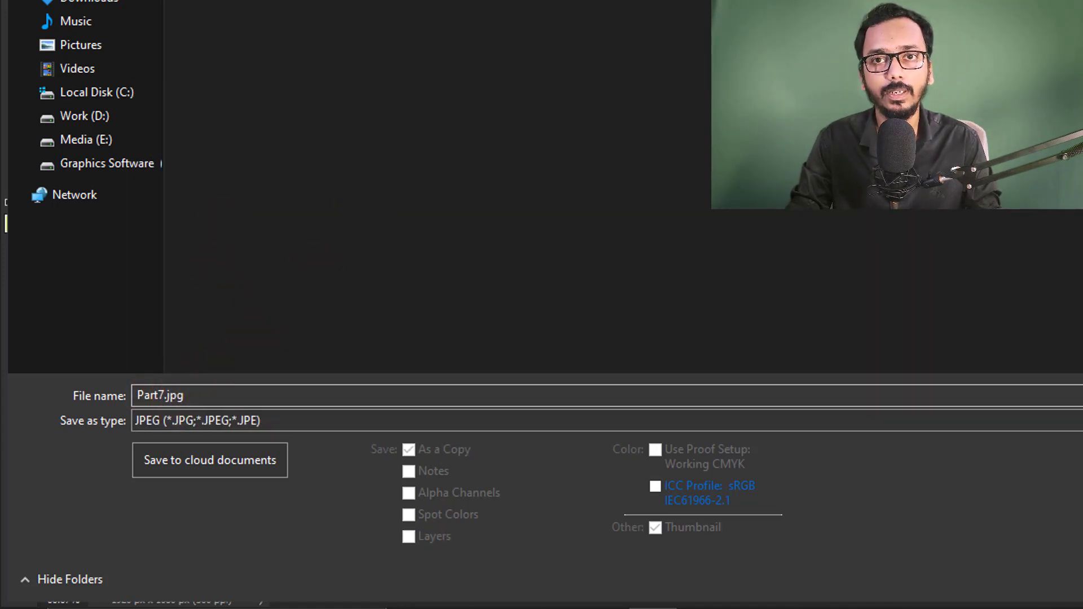
pyautogui.moveTo(84, 136)
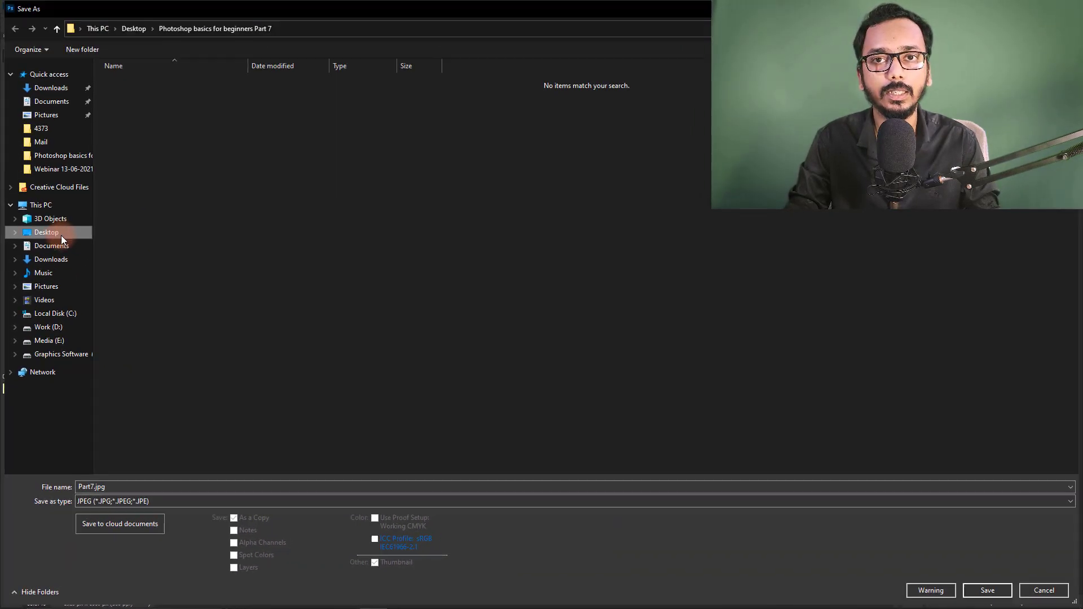
pyautogui.click(59, 236)
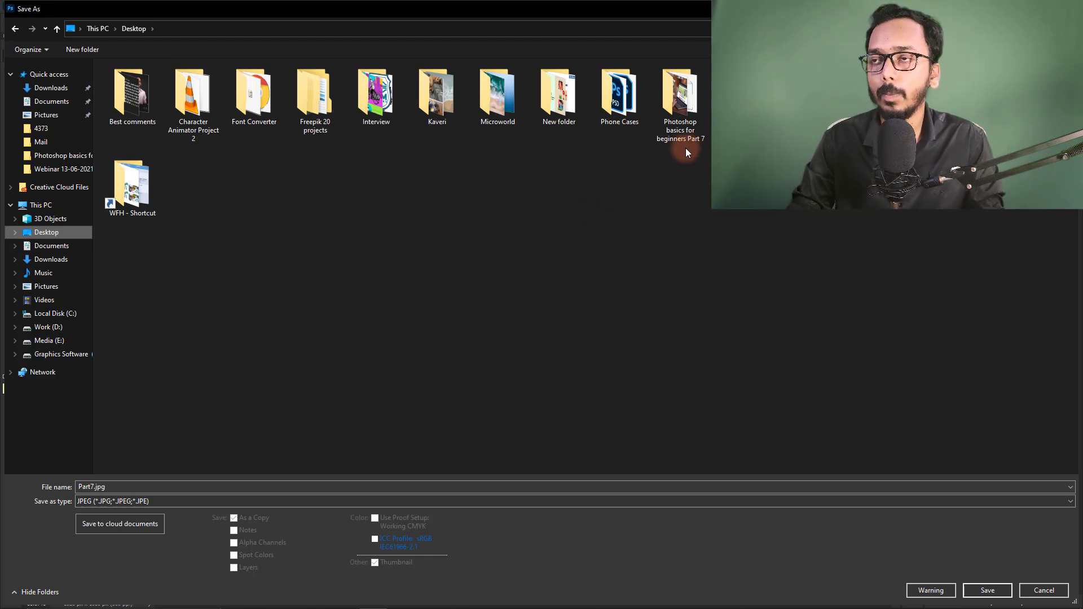
pyautogui.doubleClick(682, 108)
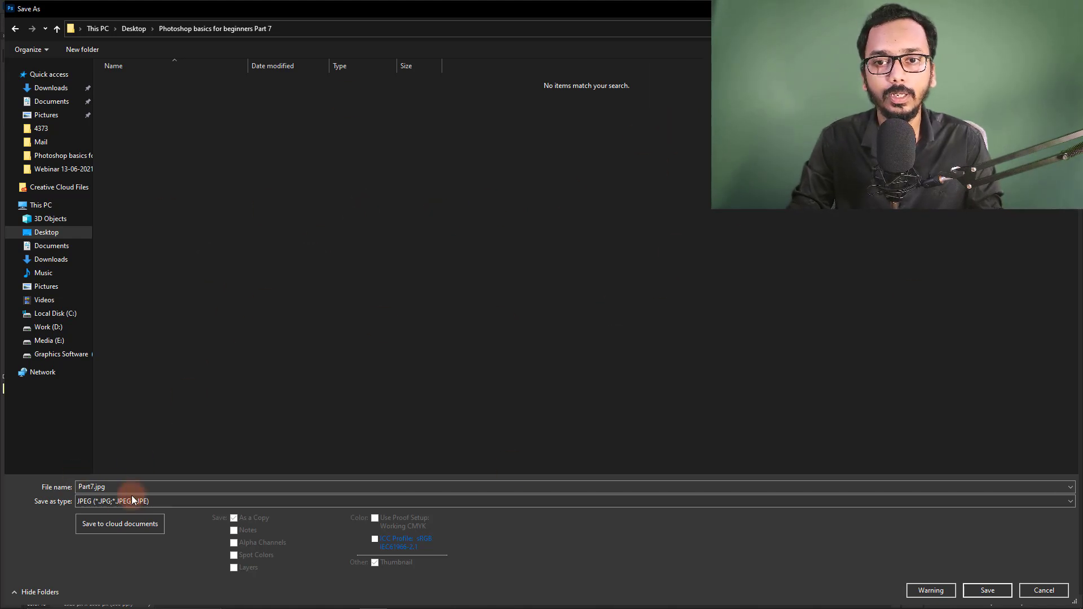
pyautogui.click(978, 588)
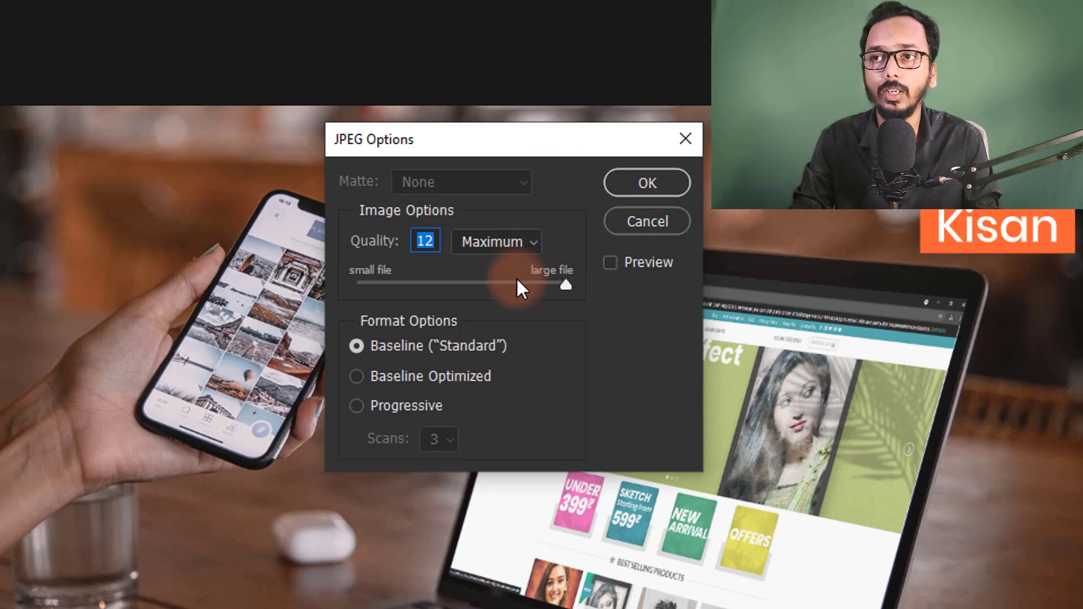
# Step: Compare the JPEG file size at quality 0 with Preview on, then save at maximum quality 12
pyautogui.moveTo(492, 282)
pyautogui.mouseDown()
pyautogui.moveTo(455, 282)
pyautogui.moveTo(564, 285)
pyautogui.moveTo(341, 285)
pyautogui.mouseUp()
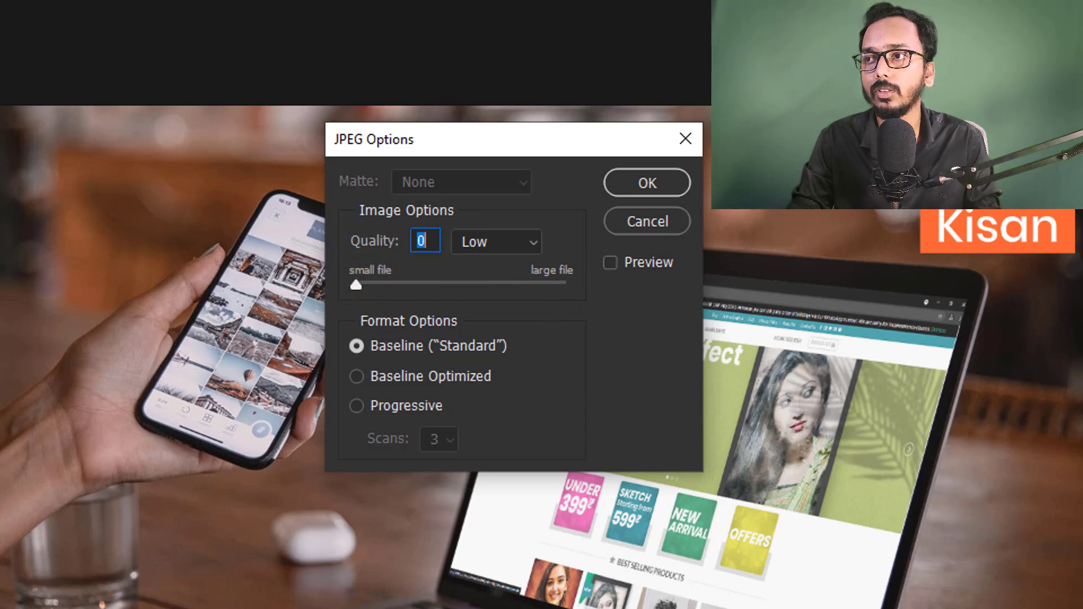
pyautogui.click(627, 269)
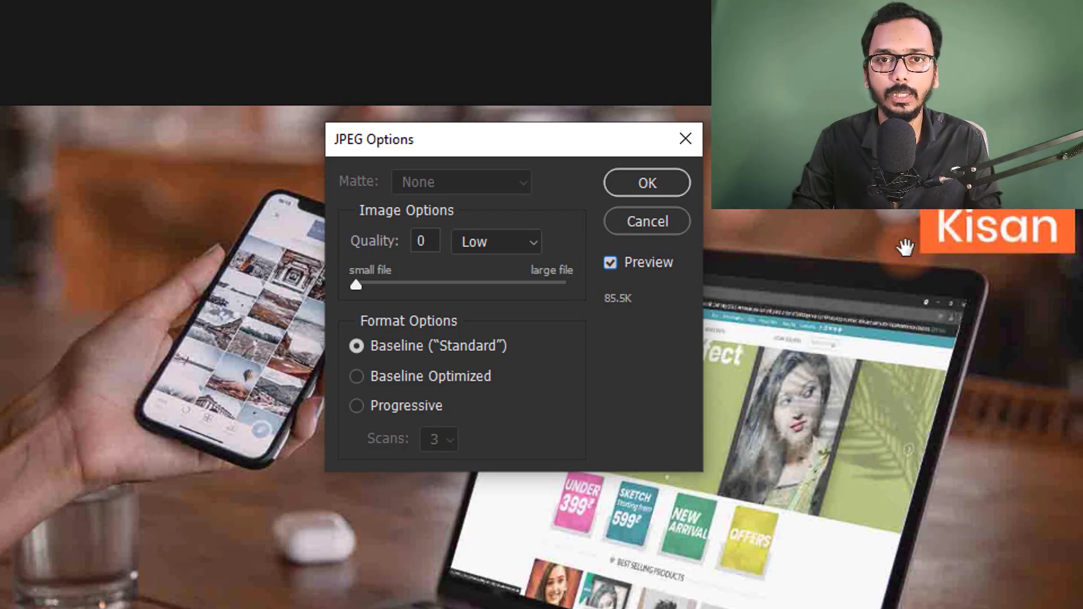
pyautogui.moveTo(360, 283); pyautogui.dragTo(957, 277)
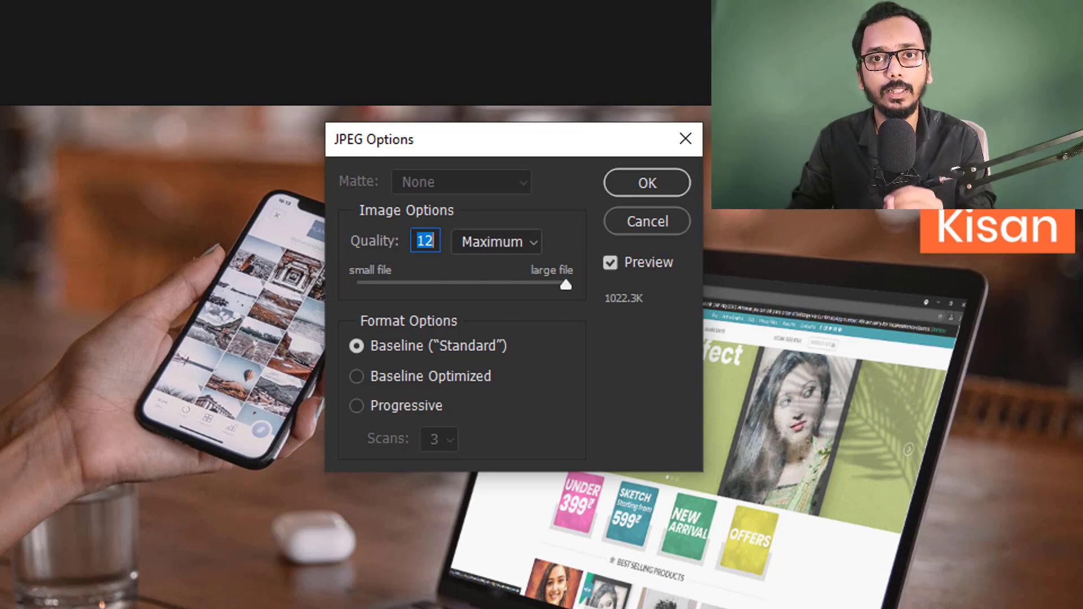
pyautogui.click(658, 183)
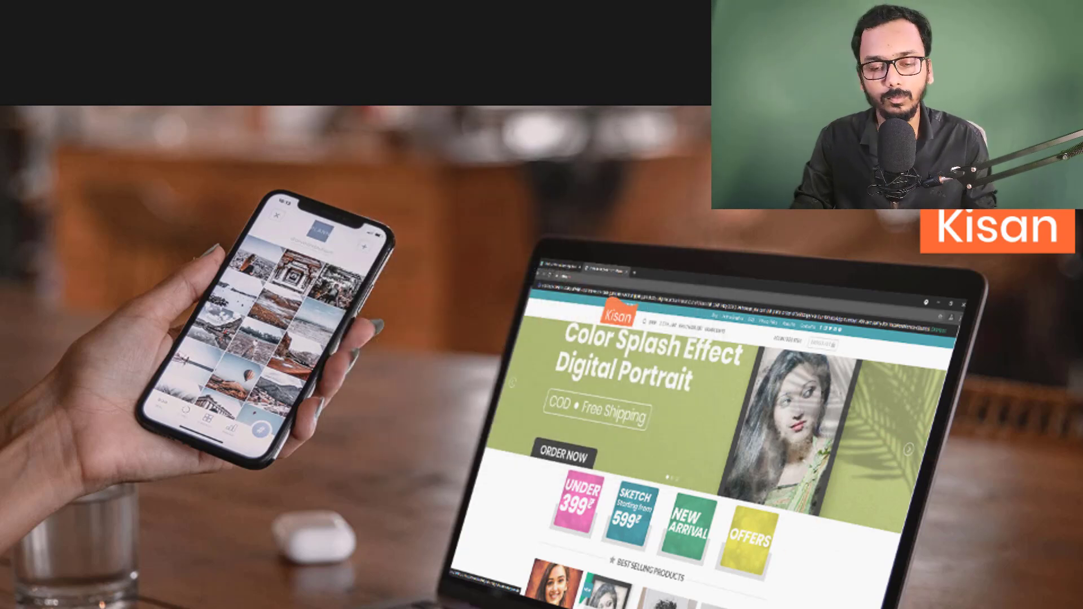
# Step: In File Explorer, preview Part7.jpg in Photos and check its 0.99 MB size in Properties
pyautogui.hotkey('alt', 'Tab')
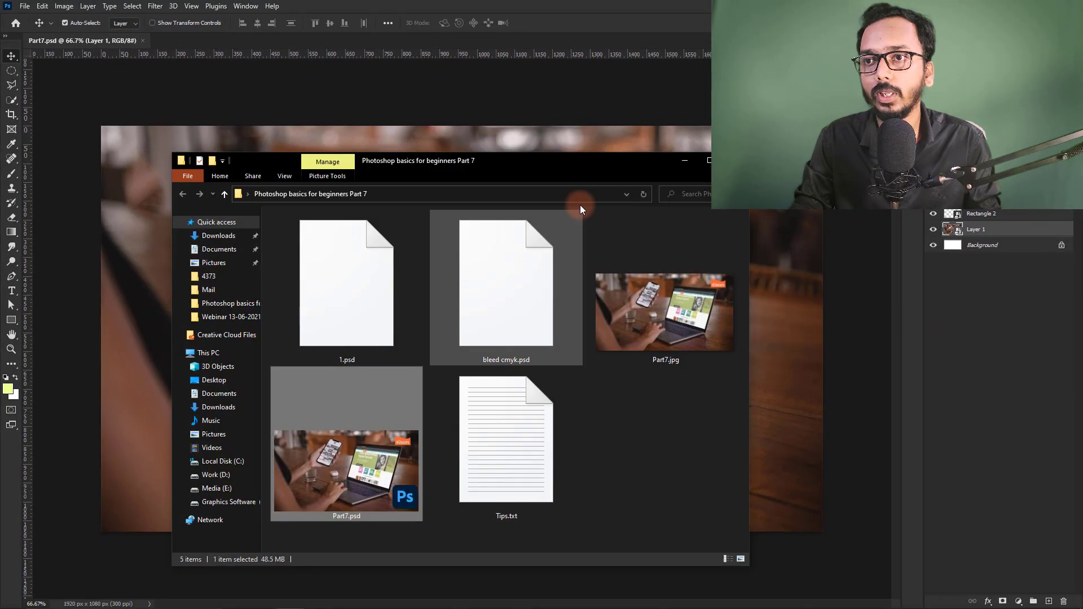
pyautogui.doubleClick(591, 162)
pyautogui.click(558, 293)
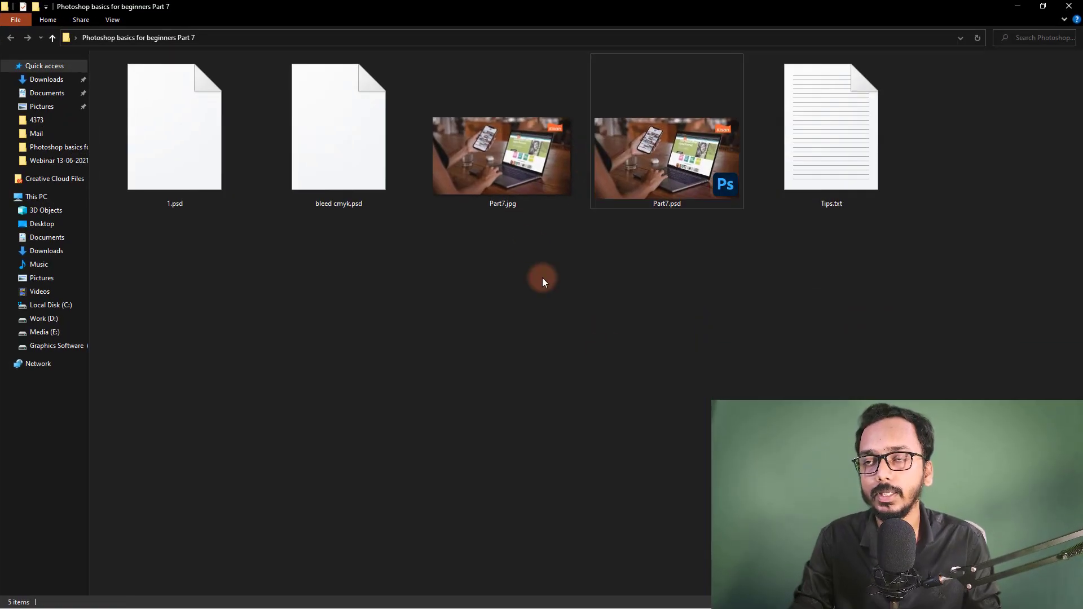
pyautogui.click(512, 185)
pyautogui.doubleClick(503, 184)
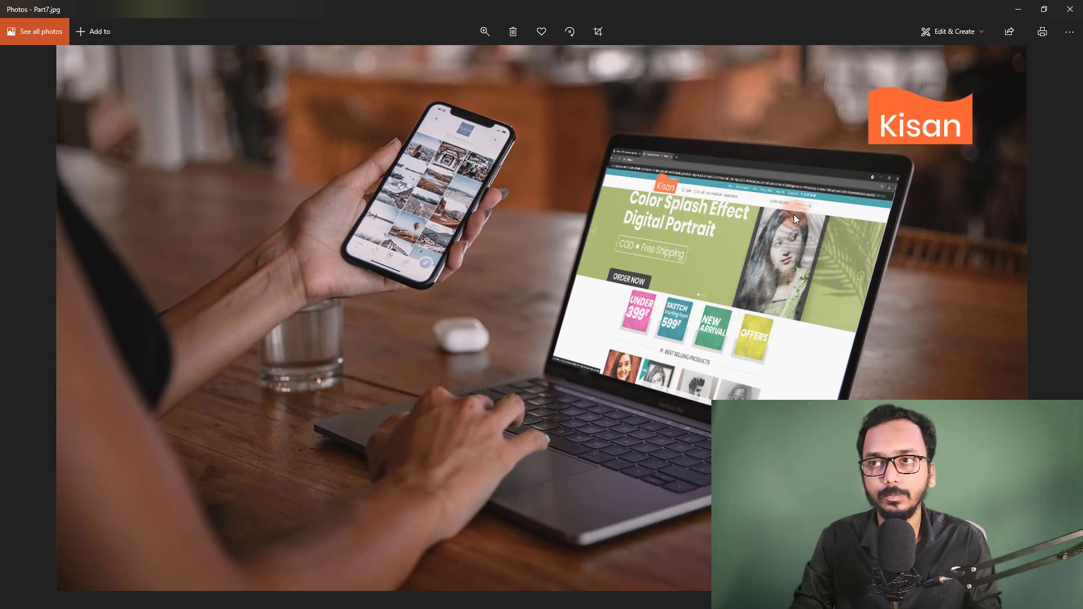
pyautogui.hotkey('alt', 'F4')
pyautogui.rightClick(478, 188)
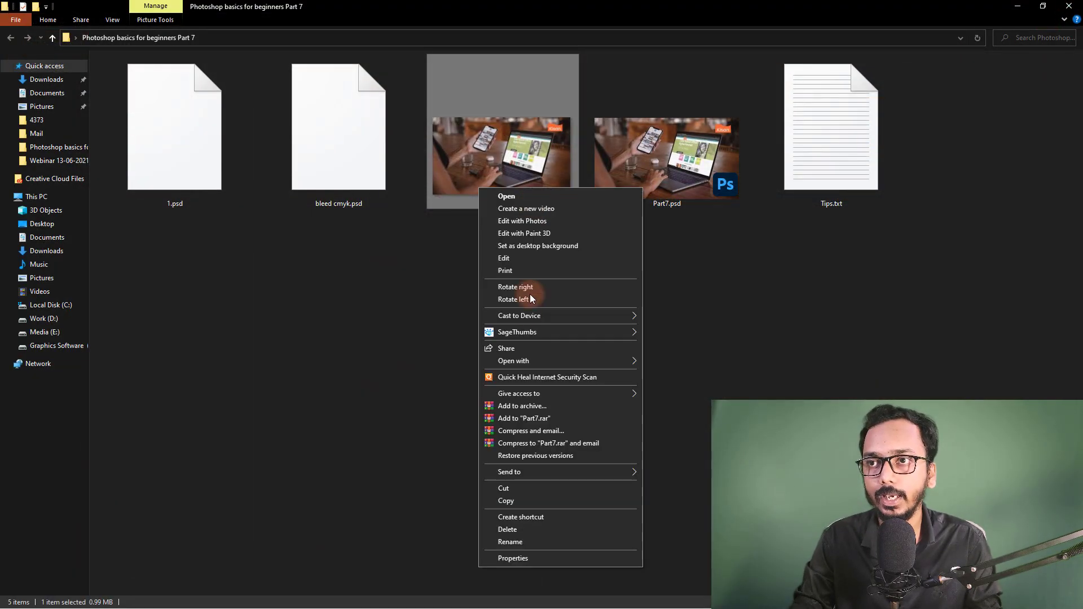
pyautogui.click(499, 559)
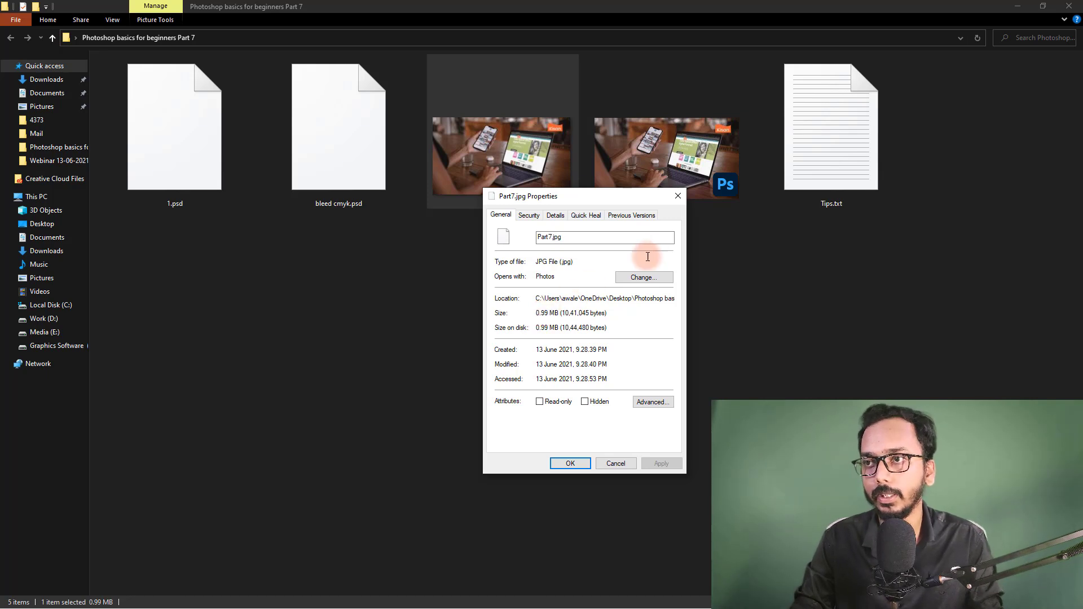
pyautogui.click(431, 560)
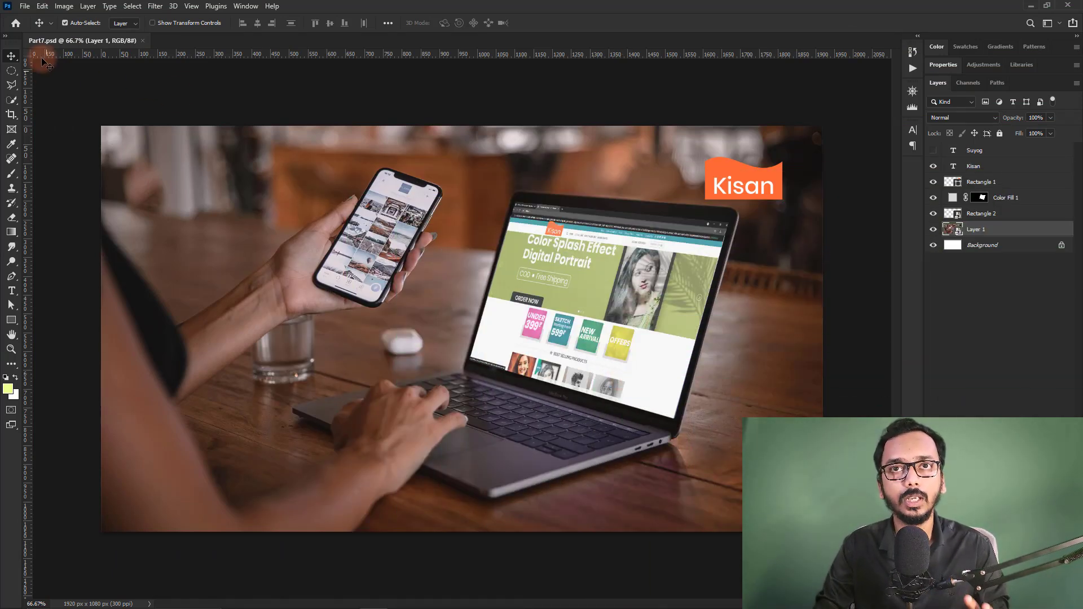
# Step: Open the File menu to reach the Export options for the mockup
pyautogui.click(25, 7)
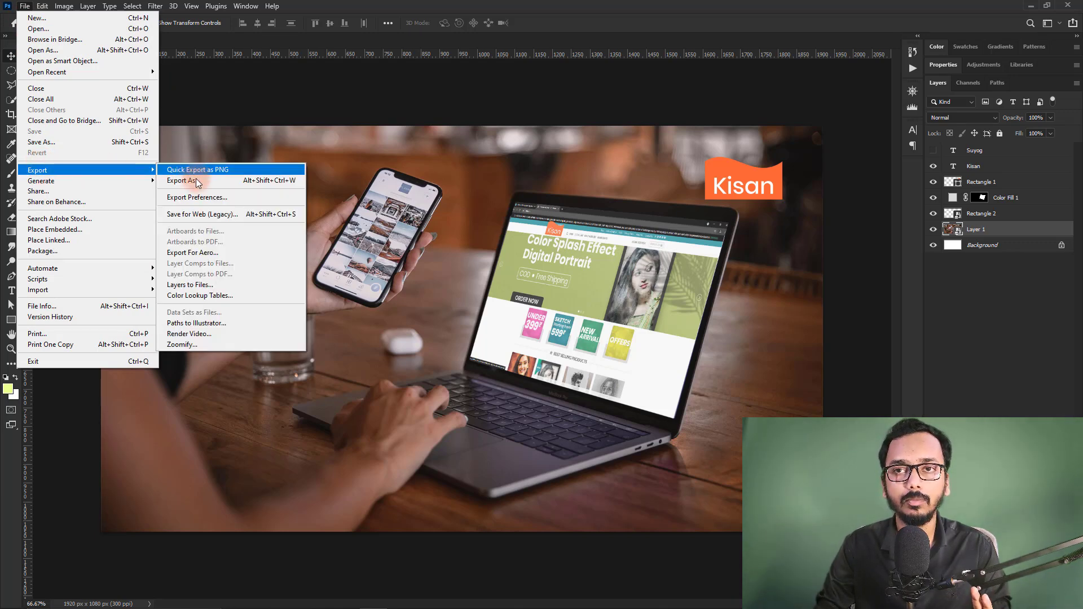
# Step: In Save for Web (Legacy), set JPEG output at quality 60 and inspect the preview
pyautogui.click(197, 213)
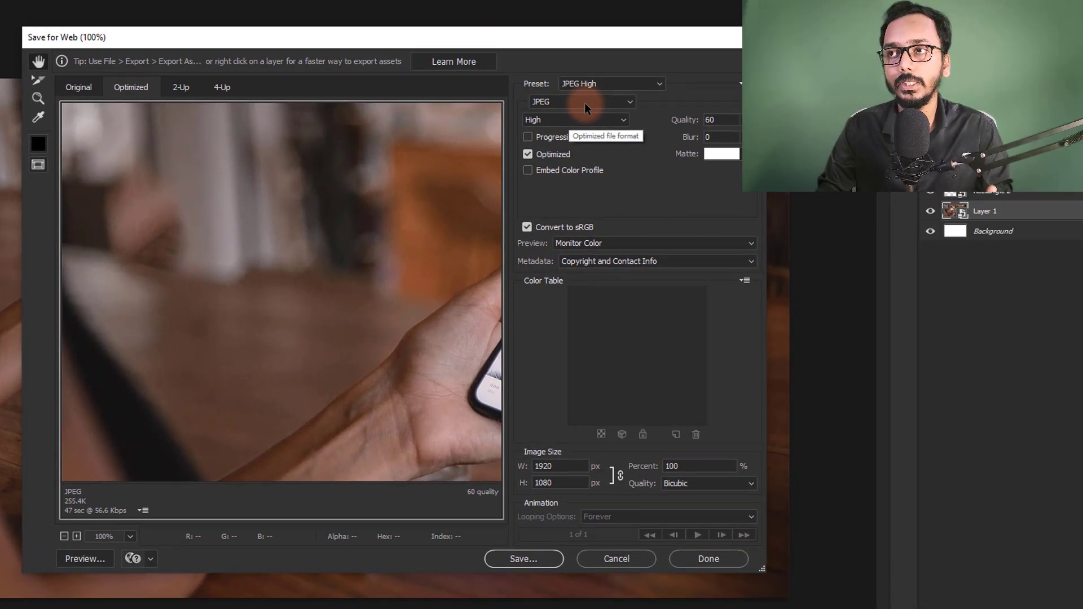
pyautogui.click(584, 103)
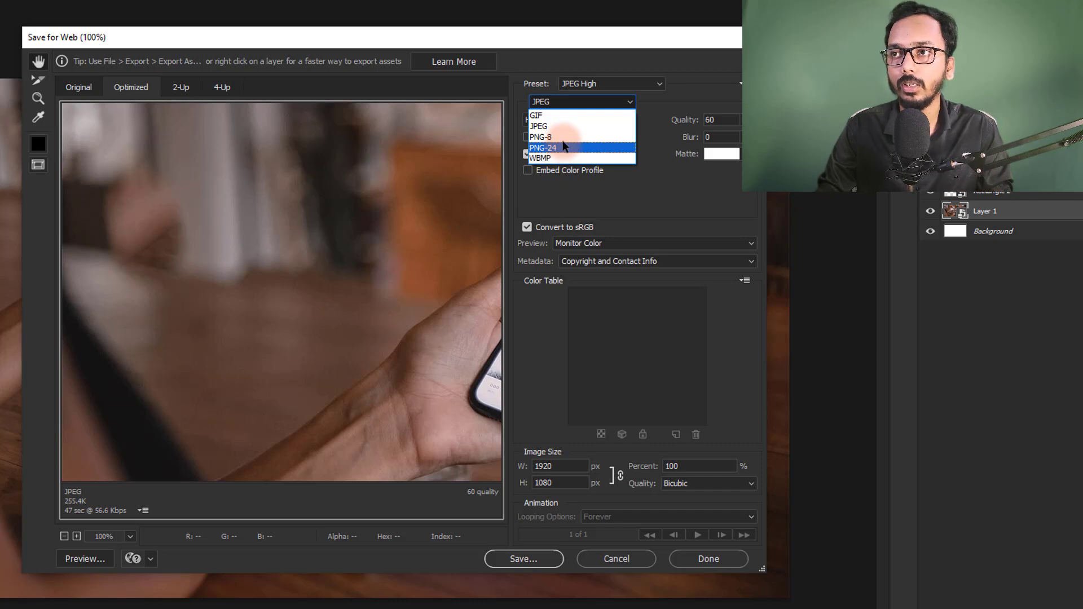
pyautogui.click(561, 127)
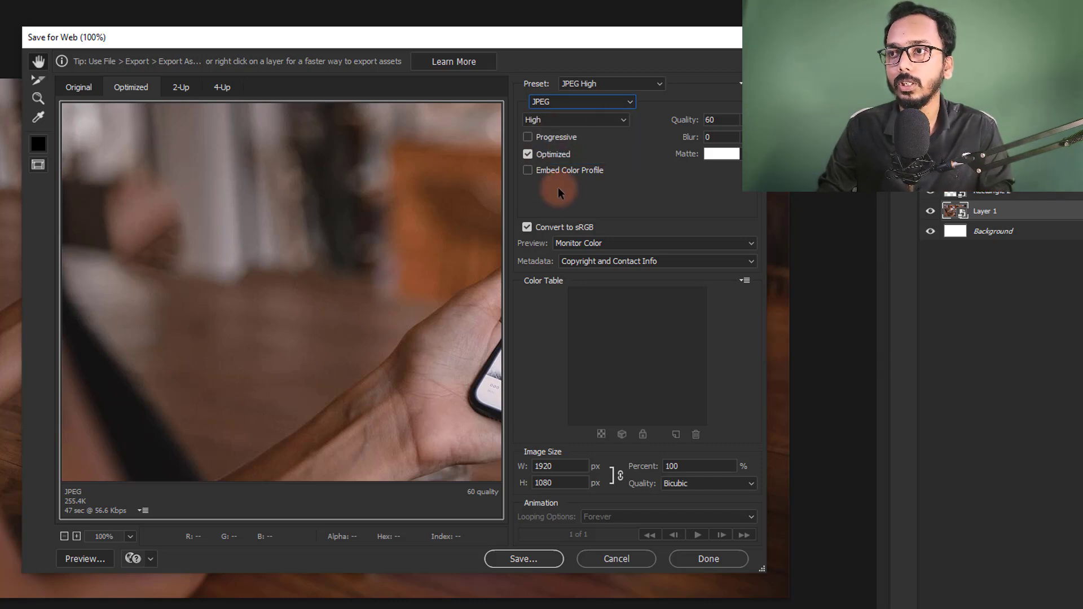
pyautogui.doubleClick(728, 117)
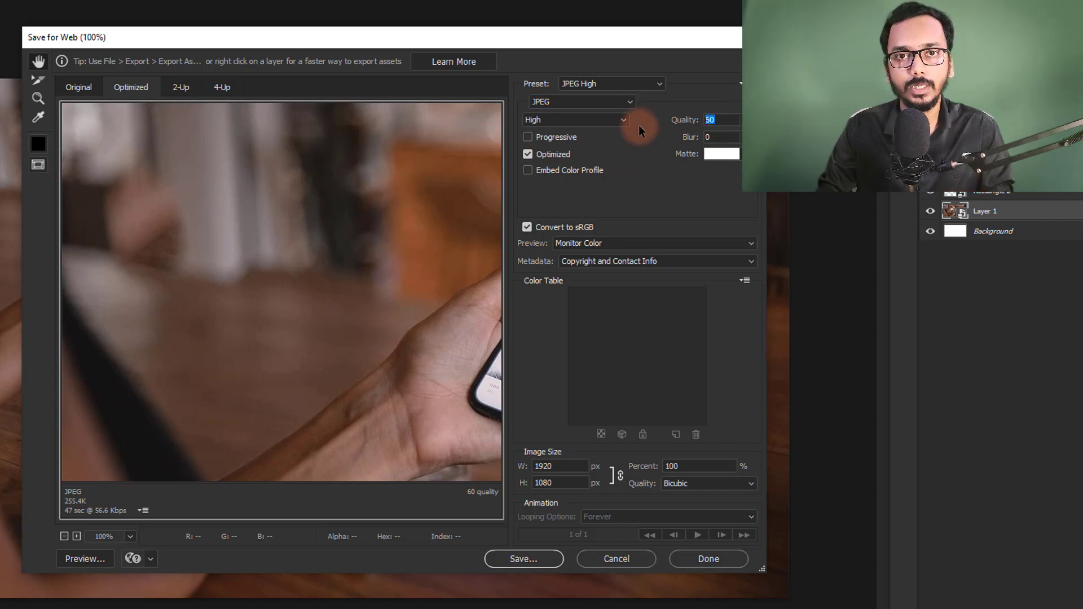
pyautogui.write('10')
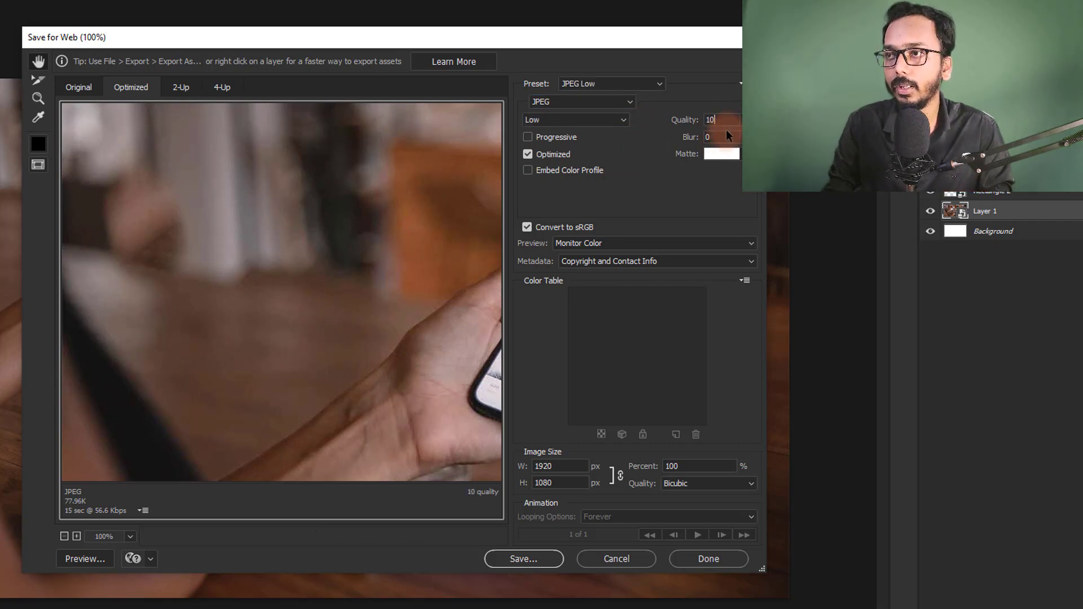
pyautogui.write('0')
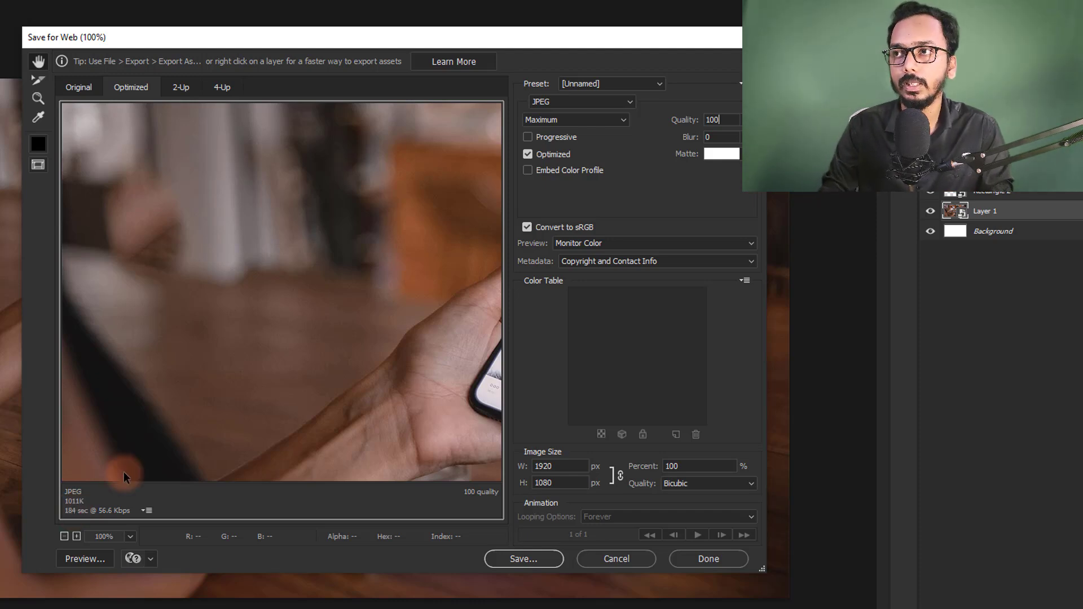
pyautogui.doubleClick(717, 119)
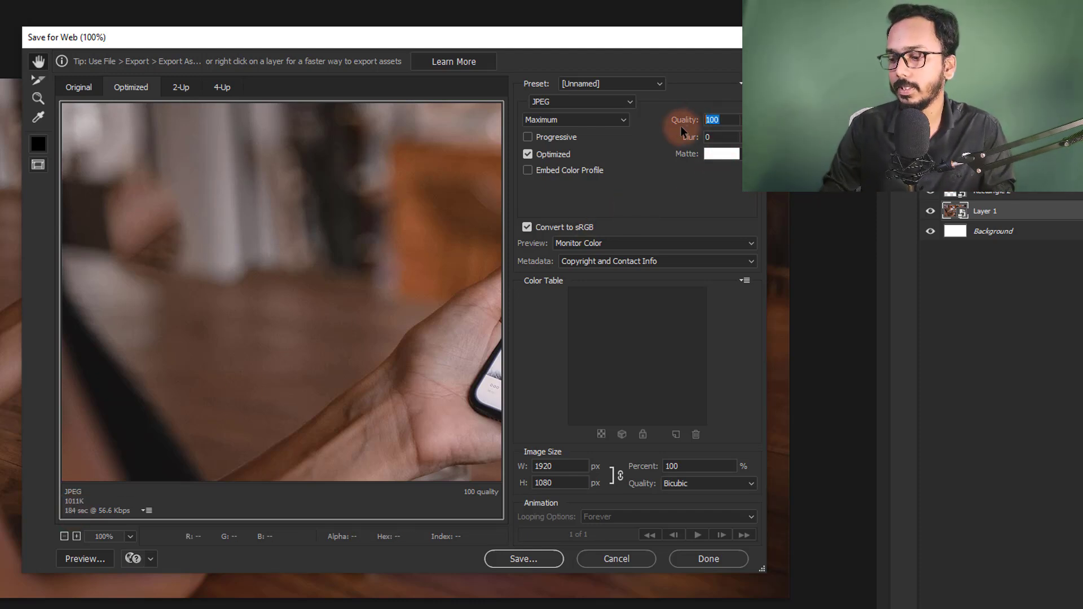
pyautogui.write('60')
pyautogui.moveTo(341, 344)
pyautogui.mouseDown()
pyautogui.moveTo(210, 320)
pyautogui.moveTo(380, 310)
pyautogui.moveTo(265, 297)
pyautogui.moveTo(305, 305)
pyautogui.moveTo(354, 361)
pyautogui.mouseUp()
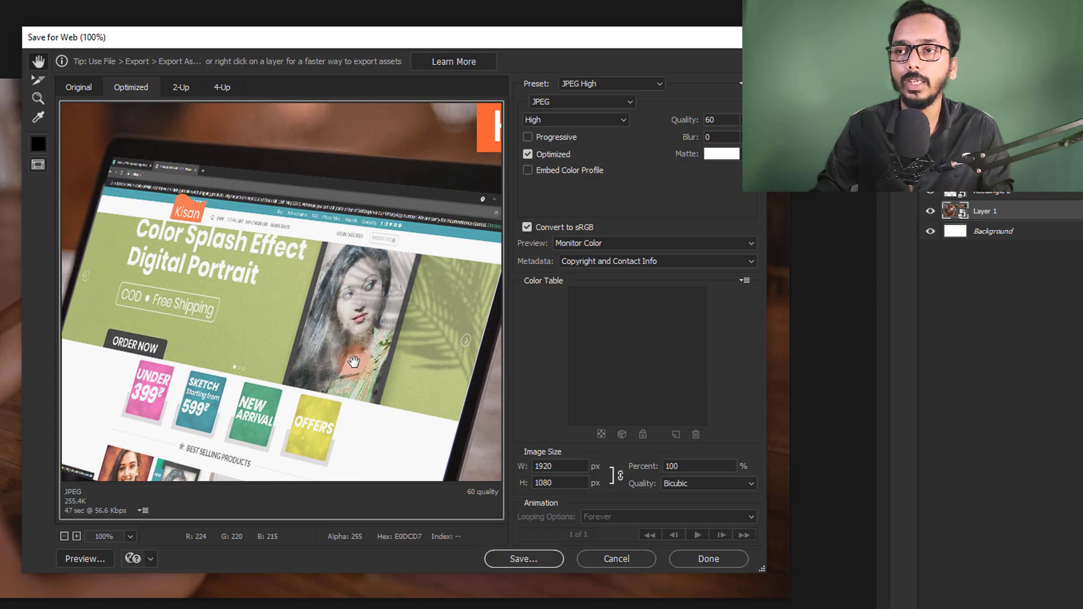
pyautogui.moveTo(450, 346)
pyautogui.mouseDown()
pyautogui.moveTo(254, 362)
pyautogui.moveTo(304, 401)
pyautogui.mouseUp()
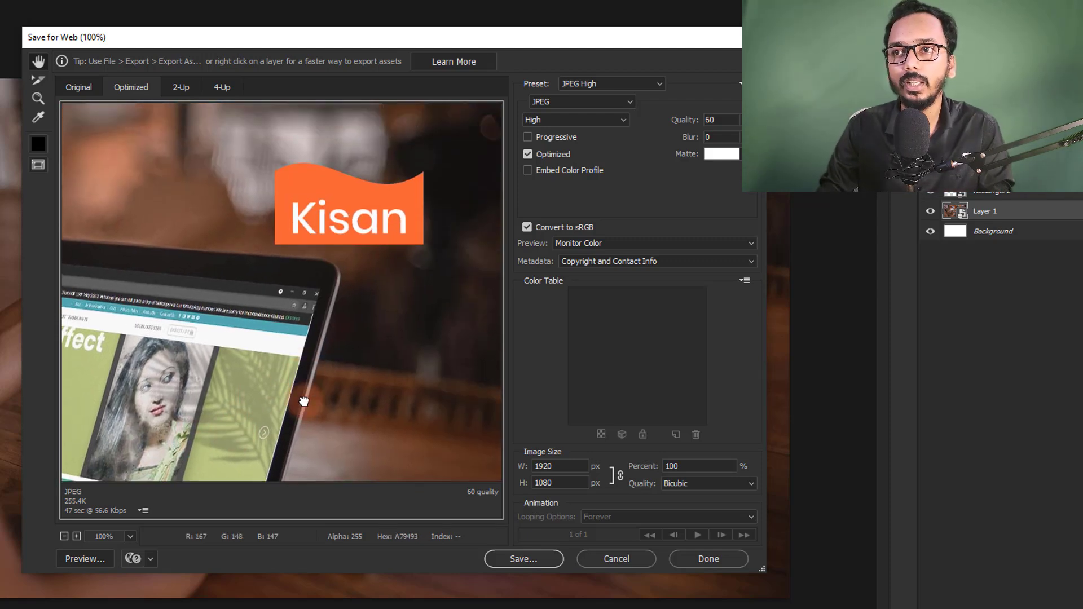
pyautogui.click(533, 516)
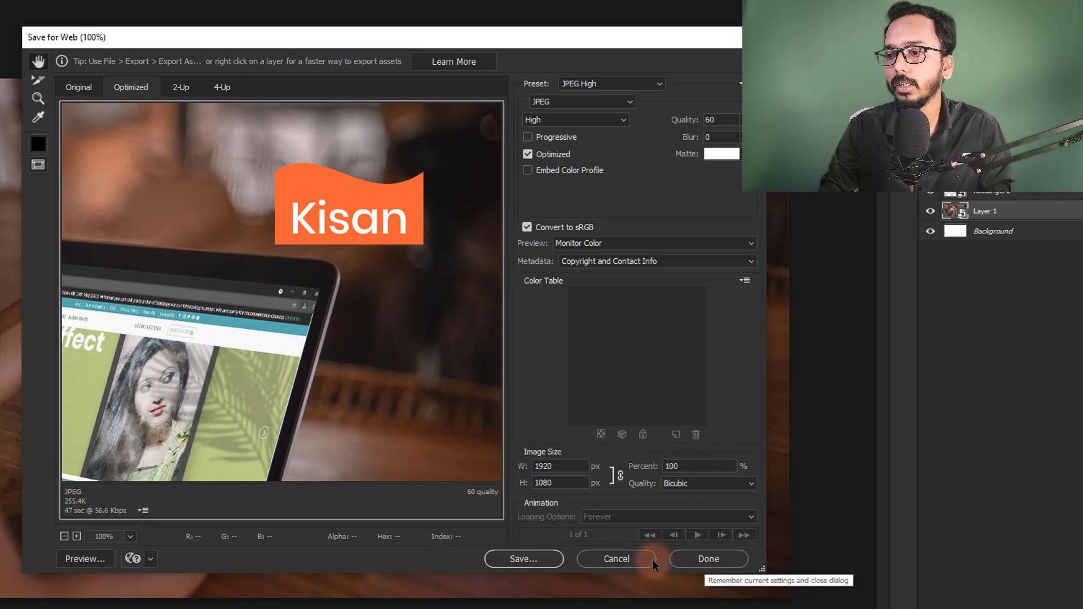
# Step: Save the web-optimised copy as Part7-web.jpg in the Part 7 folder
pyautogui.click(559, 559)
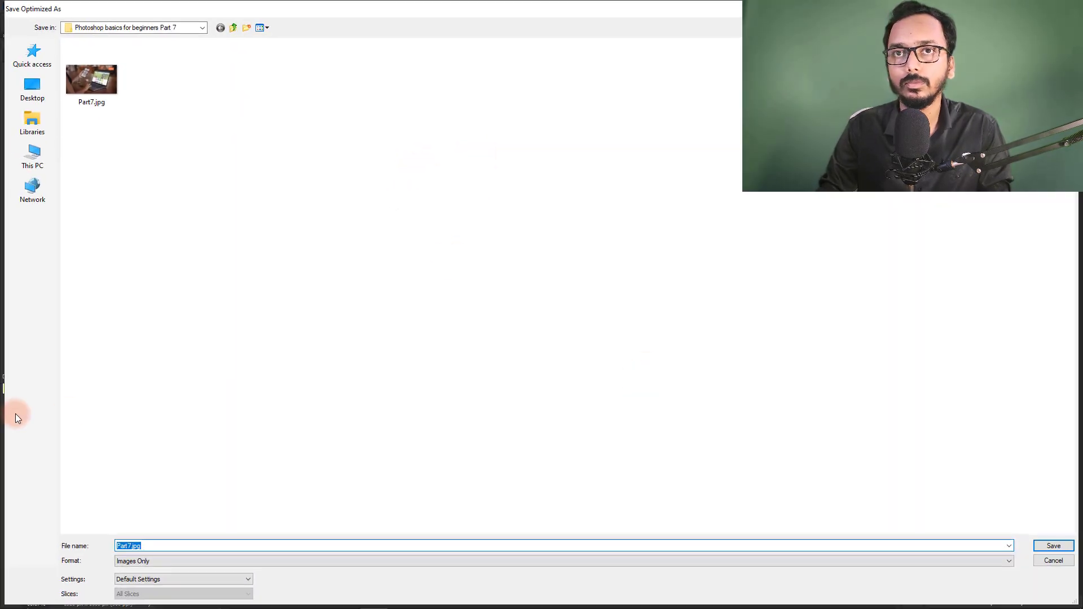
pyautogui.click(131, 545)
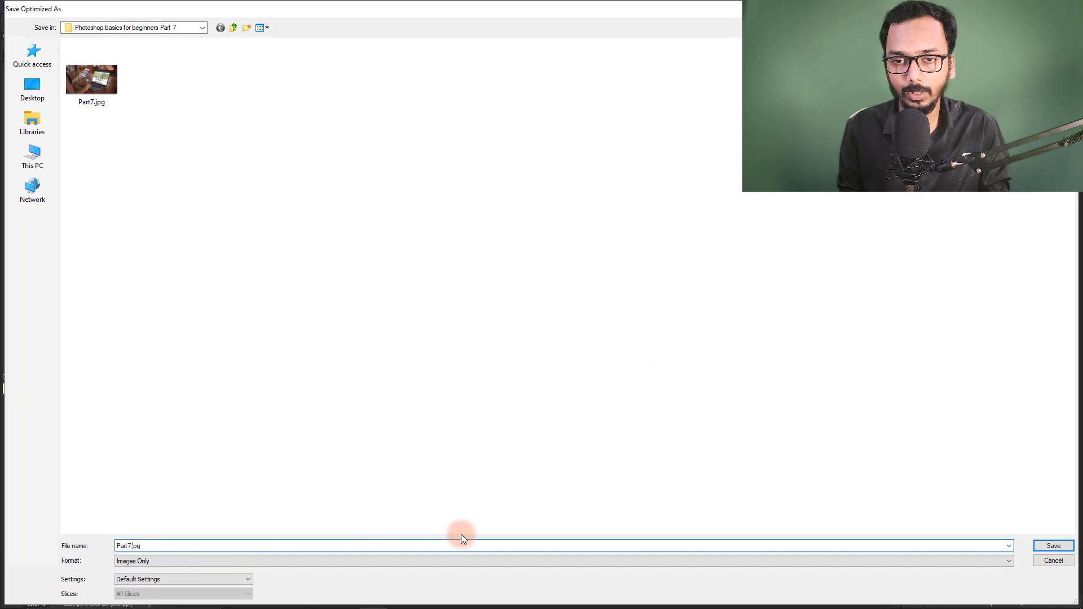
pyautogui.write('web')
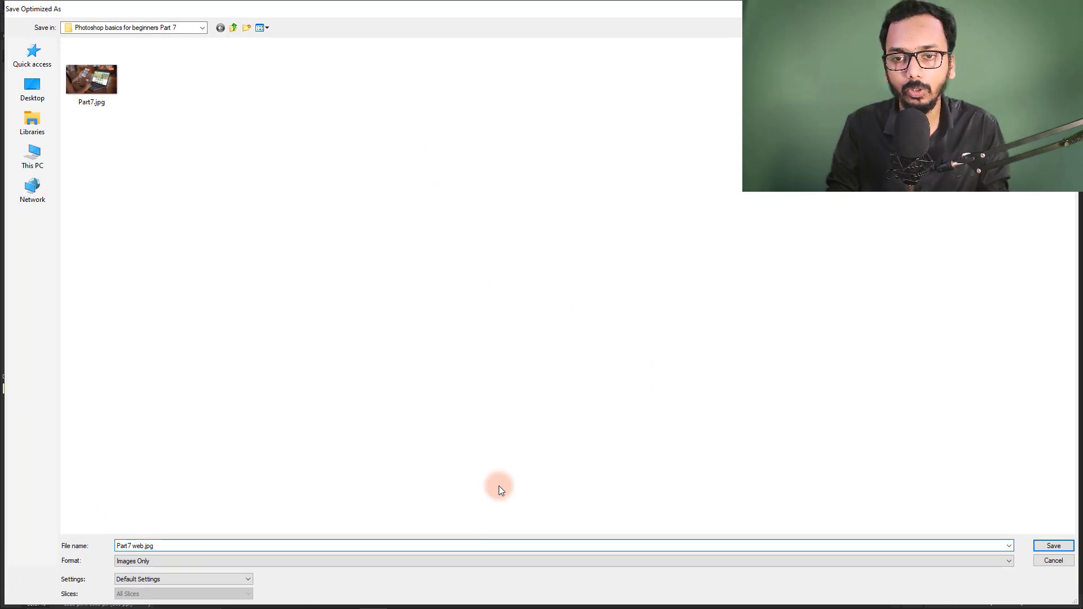
pyautogui.press('Tab')
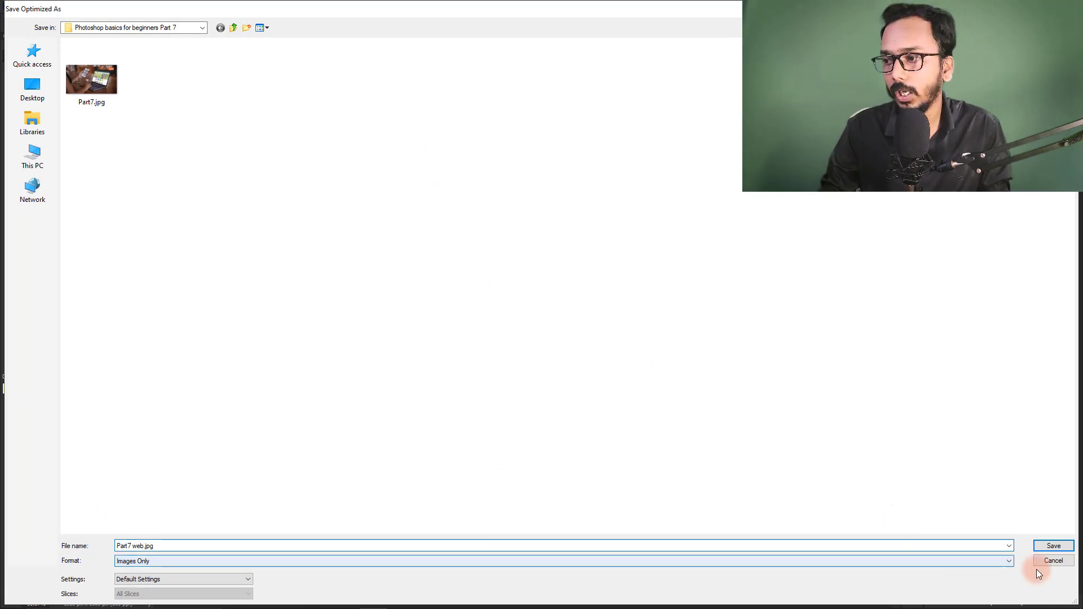
pyautogui.click(1054, 545)
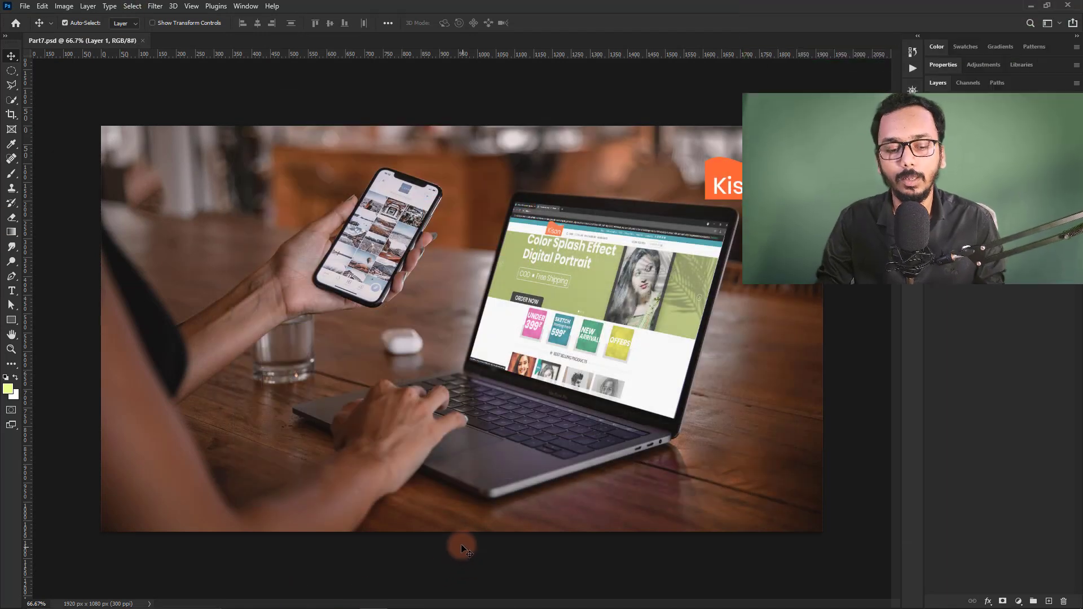
pyautogui.hotkey('alt', 'Tab')
# Step: Compare Part7.jpg (0.99 MB) with Part7-web.jpg (256 KB) in File Explorer, then open Part7.jpg
pyautogui.click(414, 337)
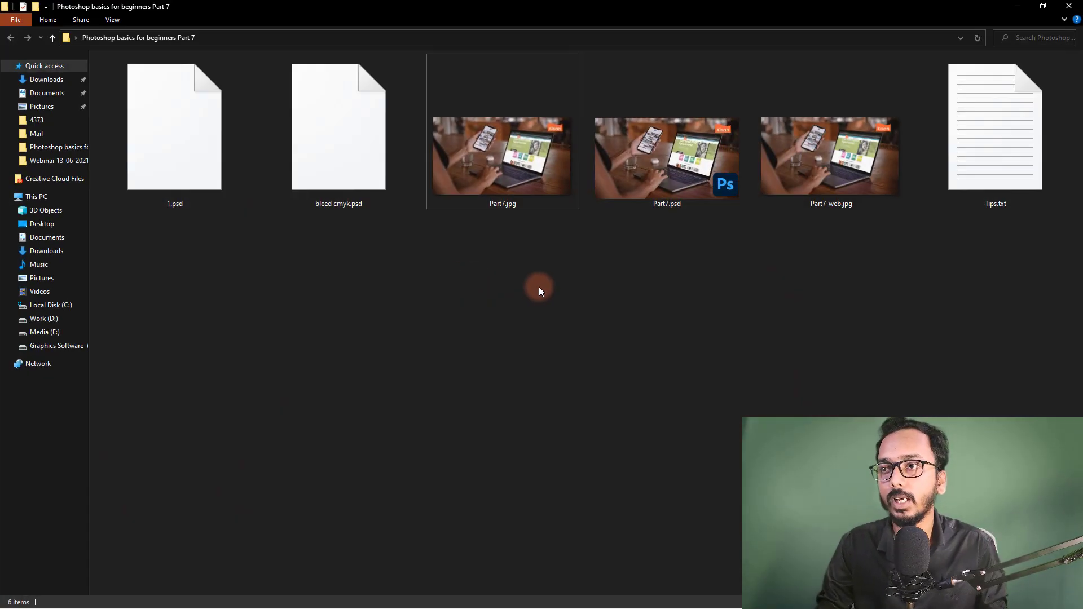
pyautogui.click(497, 170)
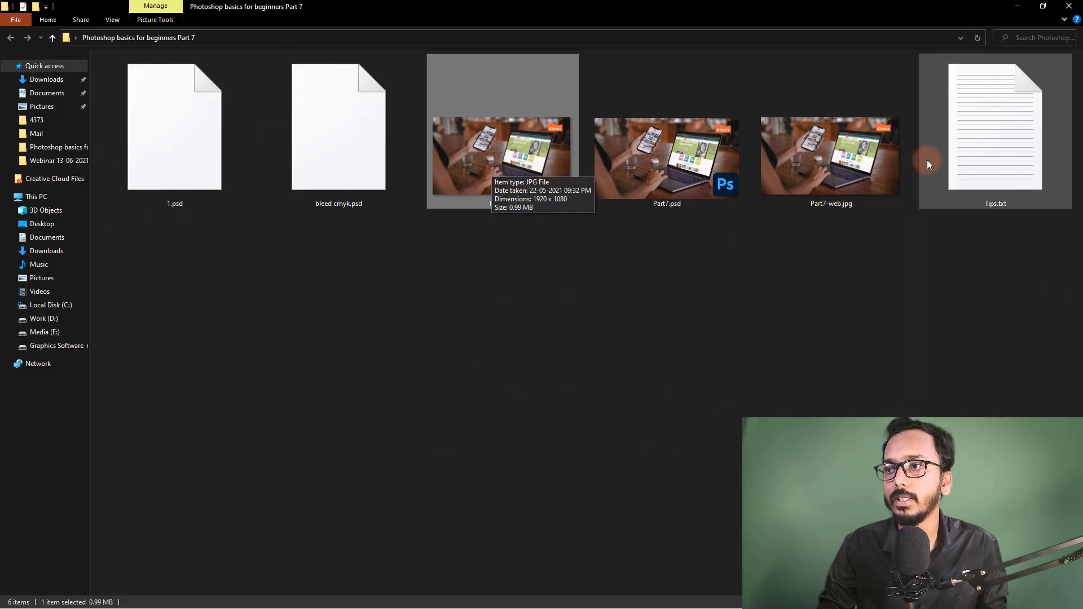
pyautogui.click(894, 198)
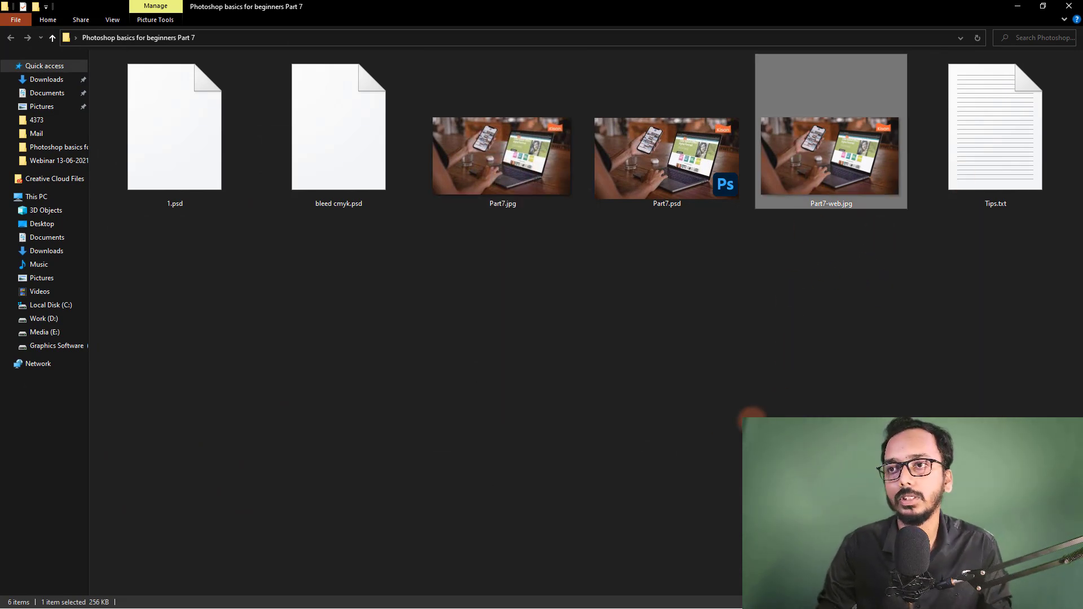
pyautogui.doubleClick(470, 175)
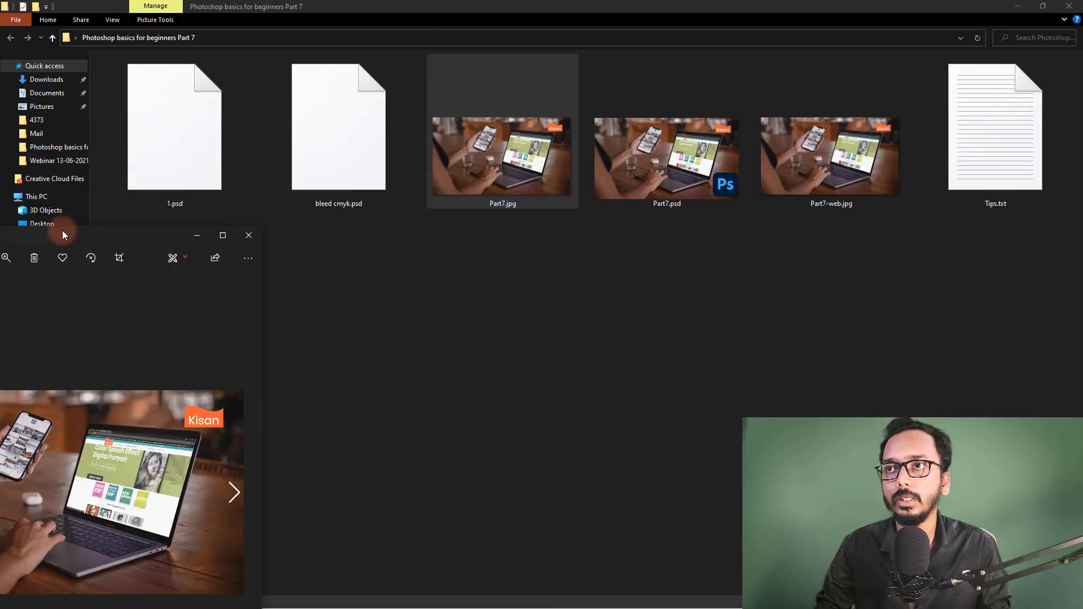
# Step: Snap the Part7.jpg viewer to the left half and zoom in on the Kisan logo
pyautogui.moveTo(62, 235); pyautogui.dragTo(1, 254)
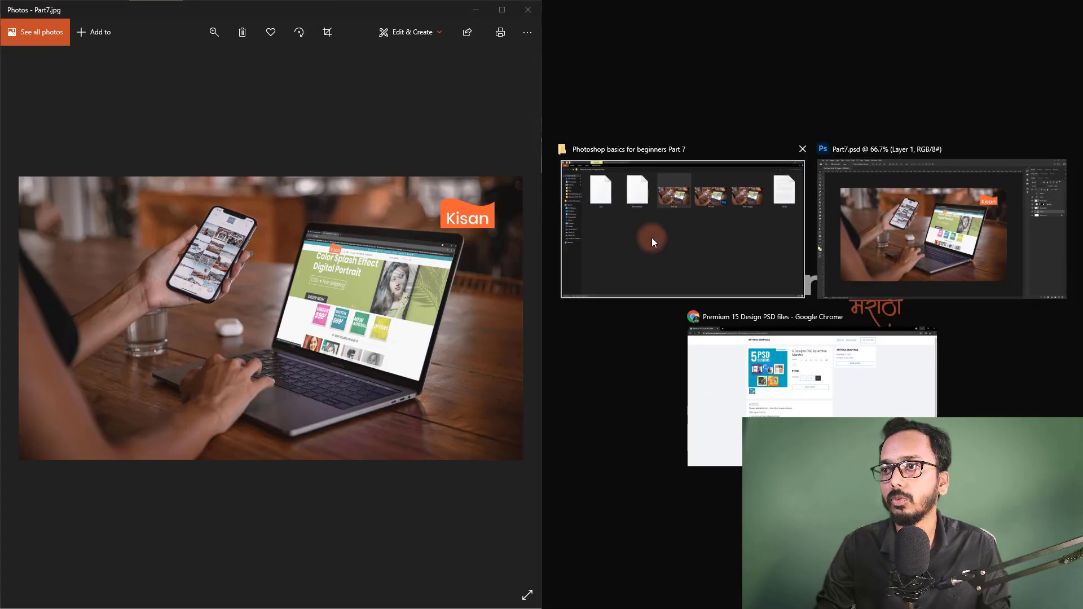
pyautogui.click(652, 238)
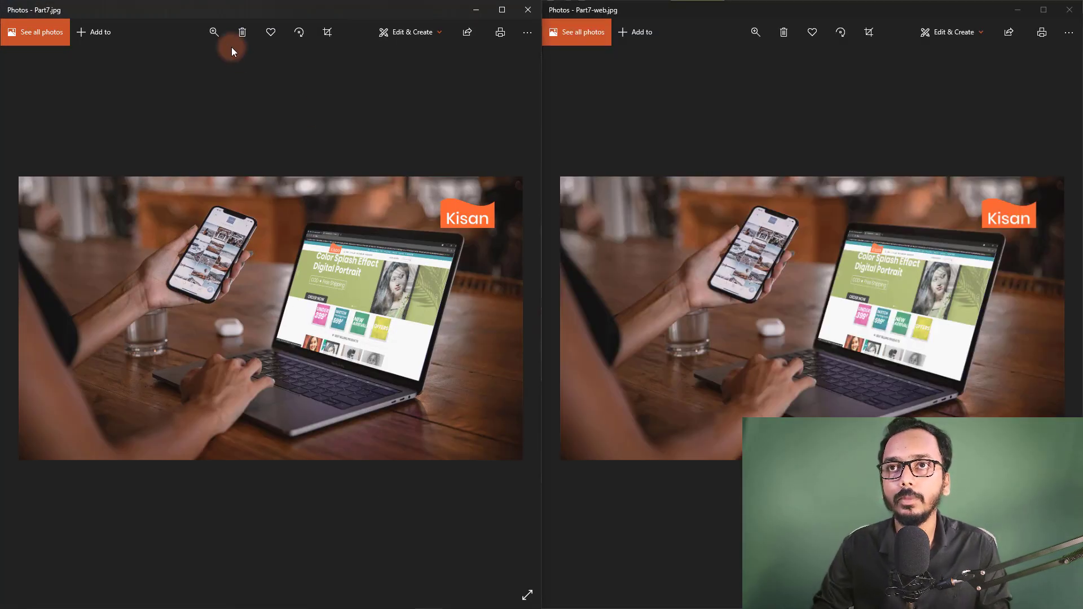
pyautogui.click(214, 32)
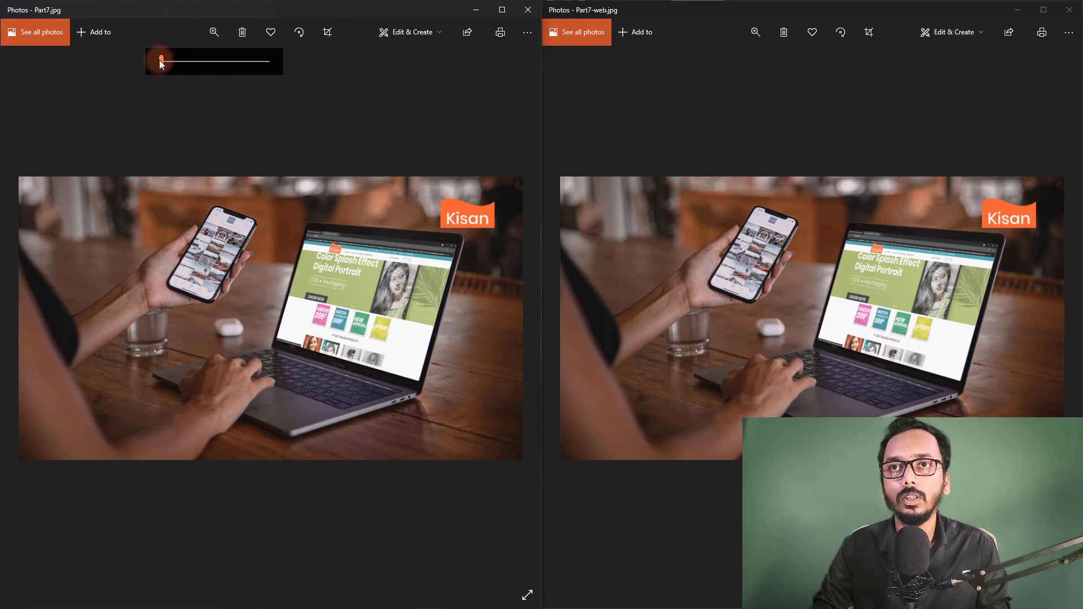
pyautogui.scroll(3, 159, 59)
pyautogui.scroll(3, 80, 353)
pyautogui.scroll(3, 211, 324)
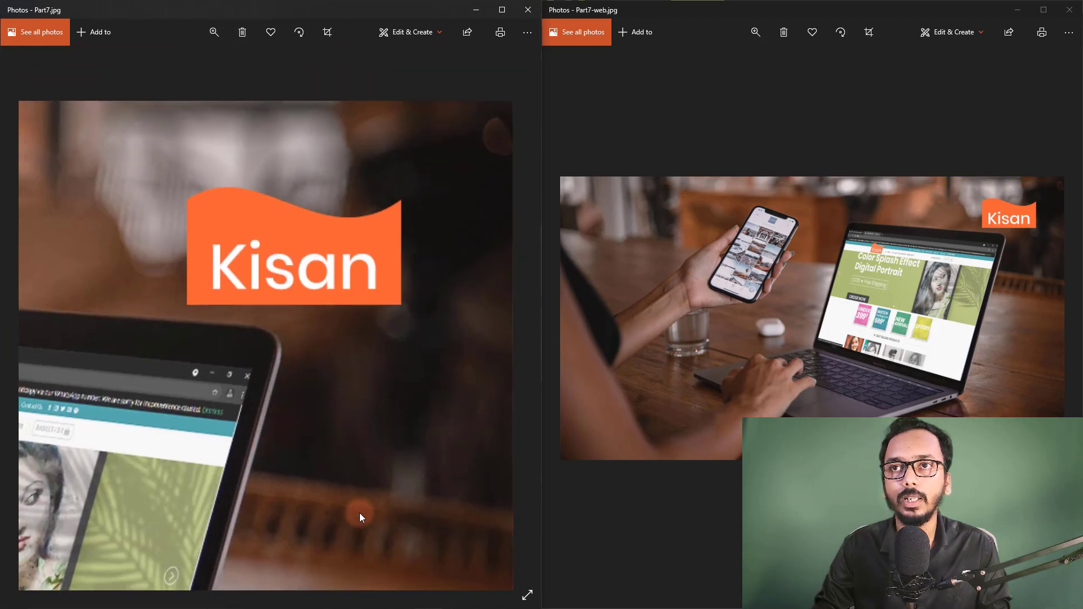
pyautogui.scroll(3, 600, 428)
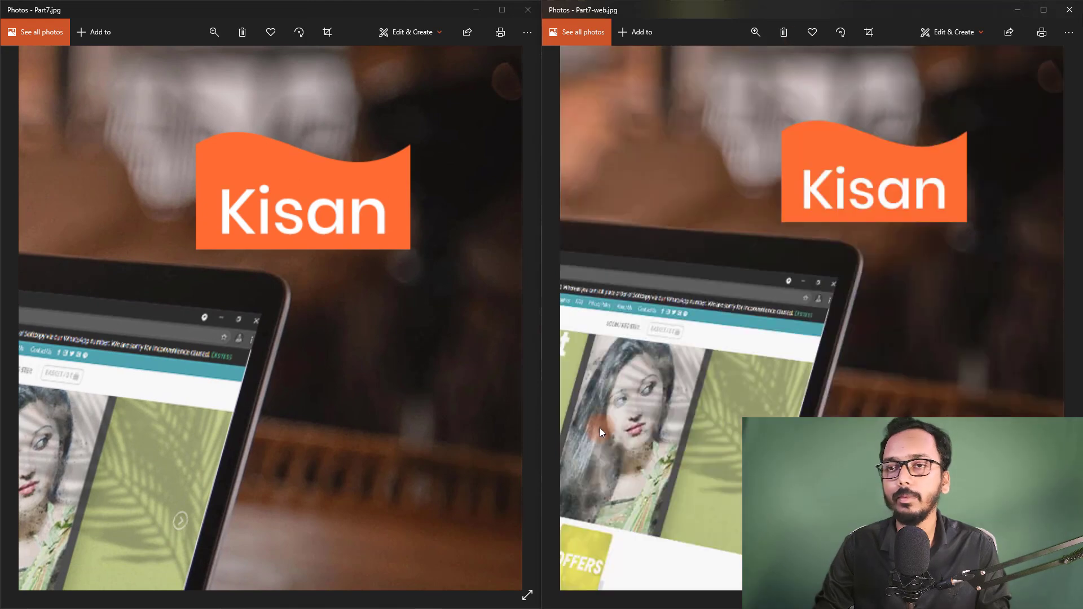
pyautogui.scroll(1, 600, 428)
# Step: Close the photo viewers and check Part7.jpg's 0.99 MB size in its Properties
pyautogui.click(532, 11)
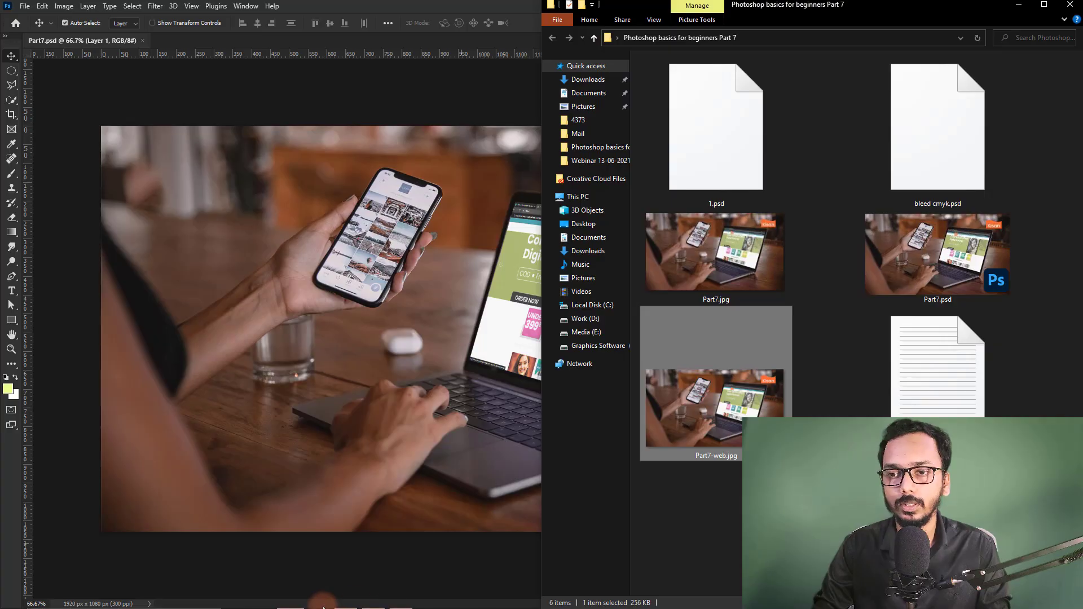
pyautogui.hotkey('alt', 'Tab')
pyautogui.hotkey('alt', 'Tab')
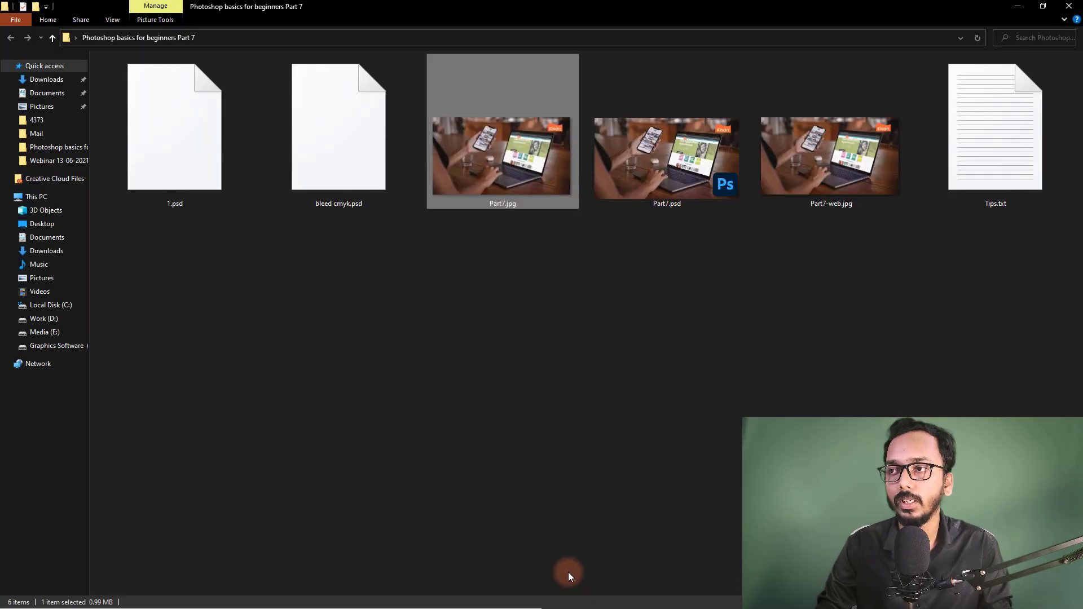
pyautogui.click(837, 185)
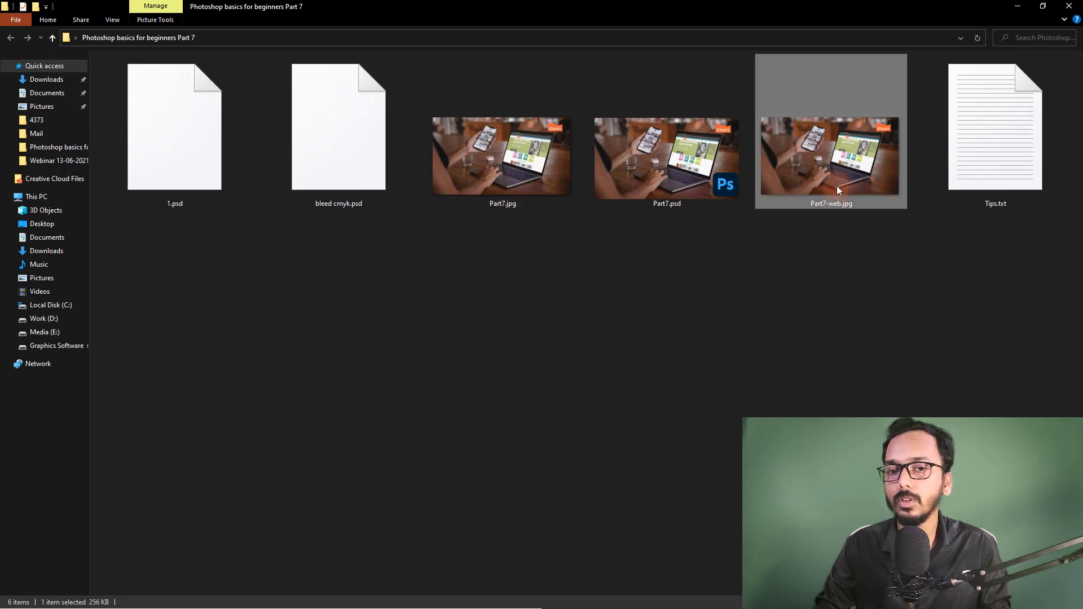
pyautogui.click(512, 174)
pyautogui.rightClick(507, 171)
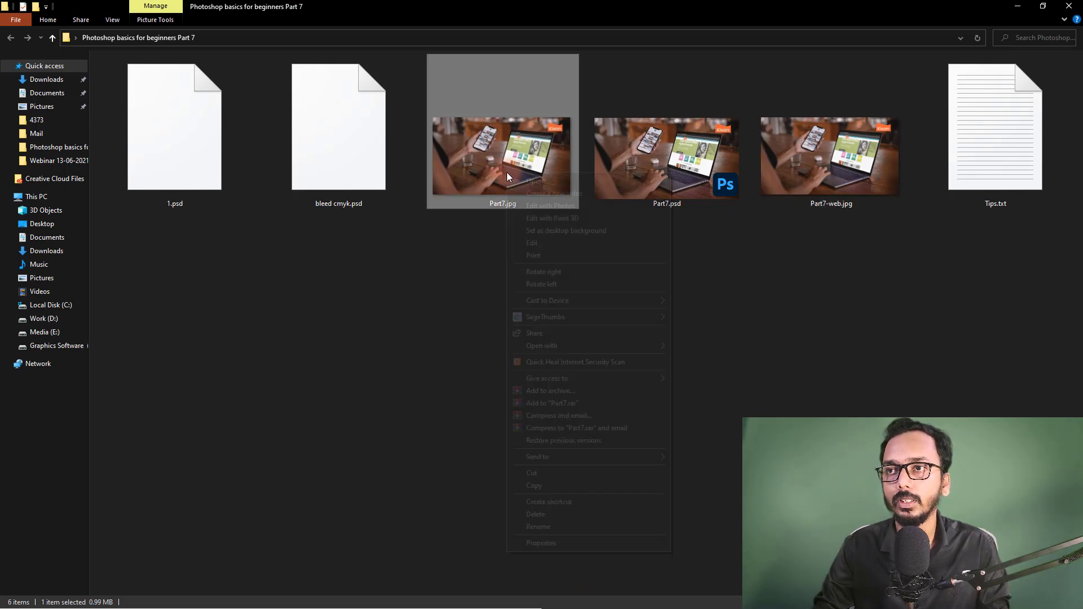
pyautogui.click(565, 544)
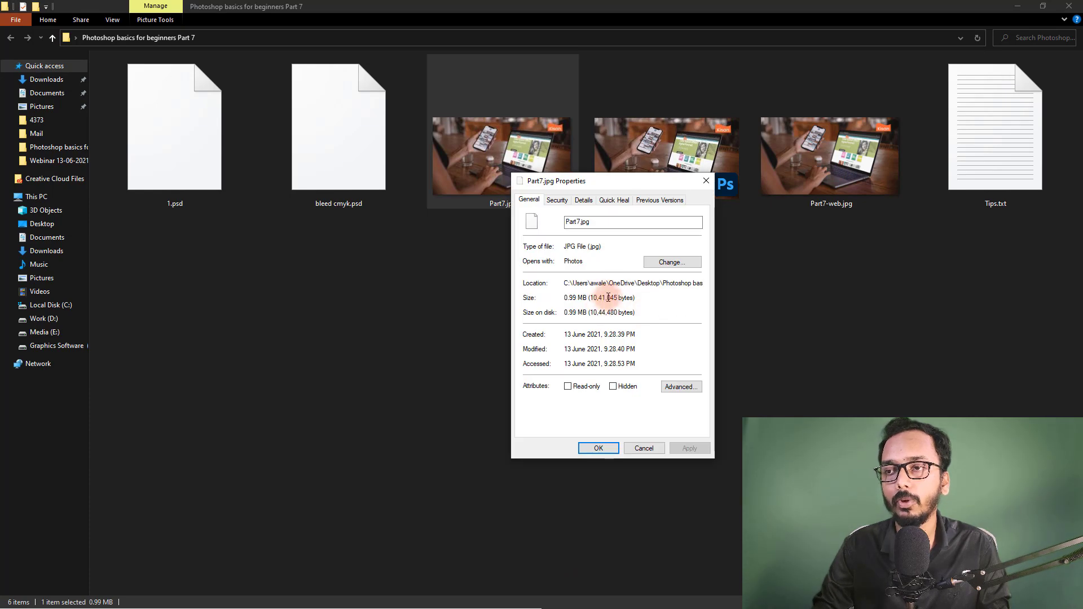
pyautogui.click(705, 182)
# Step: Check Part7-web.jpg's 256 KB size in its Properties window
pyautogui.rightClick(840, 148)
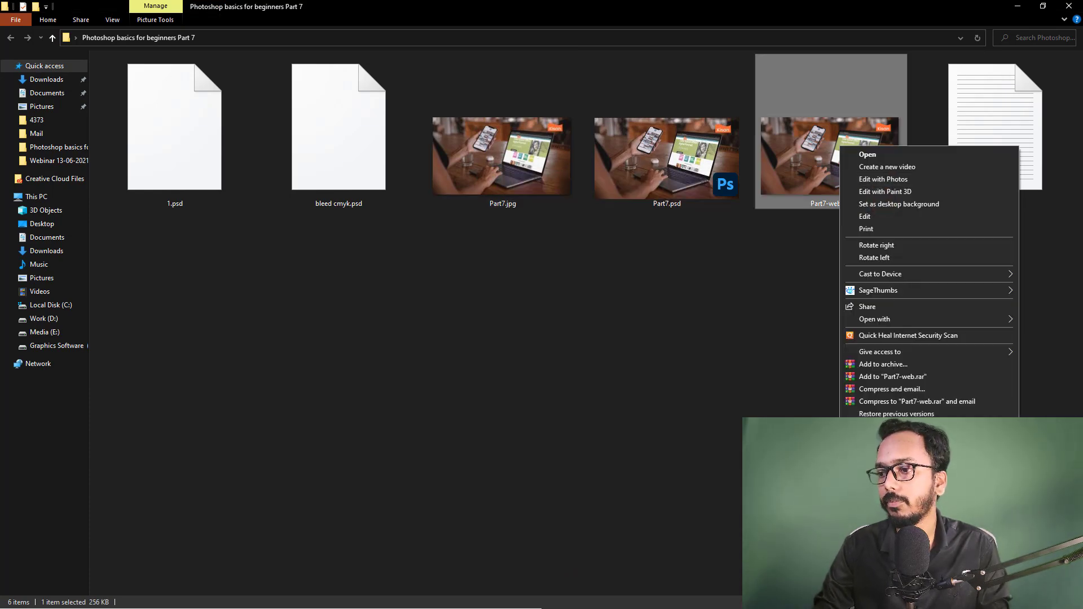
pyautogui.click(880, 521)
pyautogui.moveTo(962, 149); pyautogui.dragTo(399, 176)
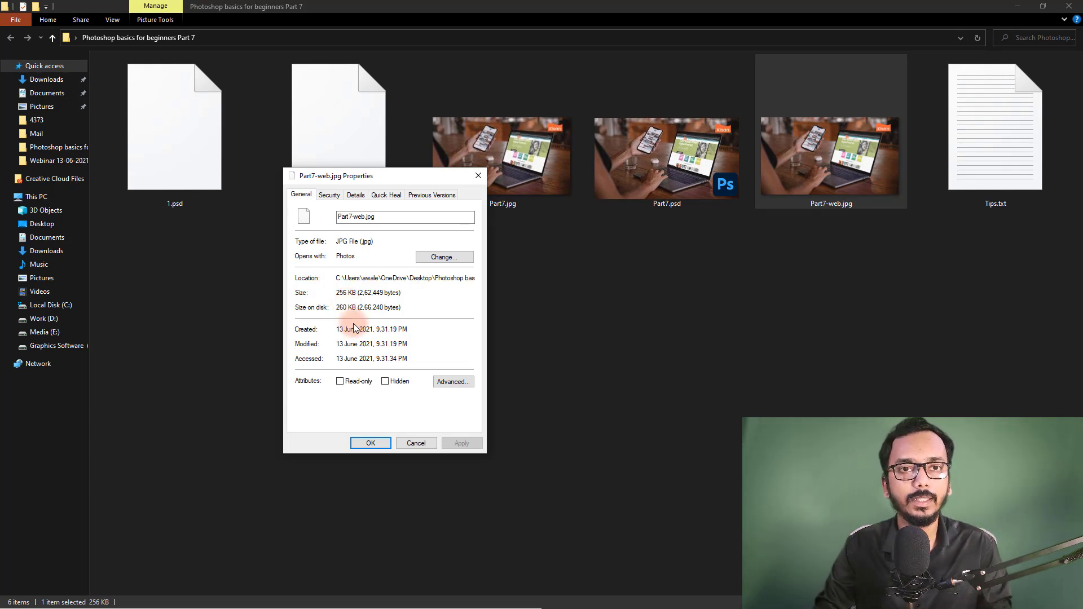
pyautogui.click(415, 443)
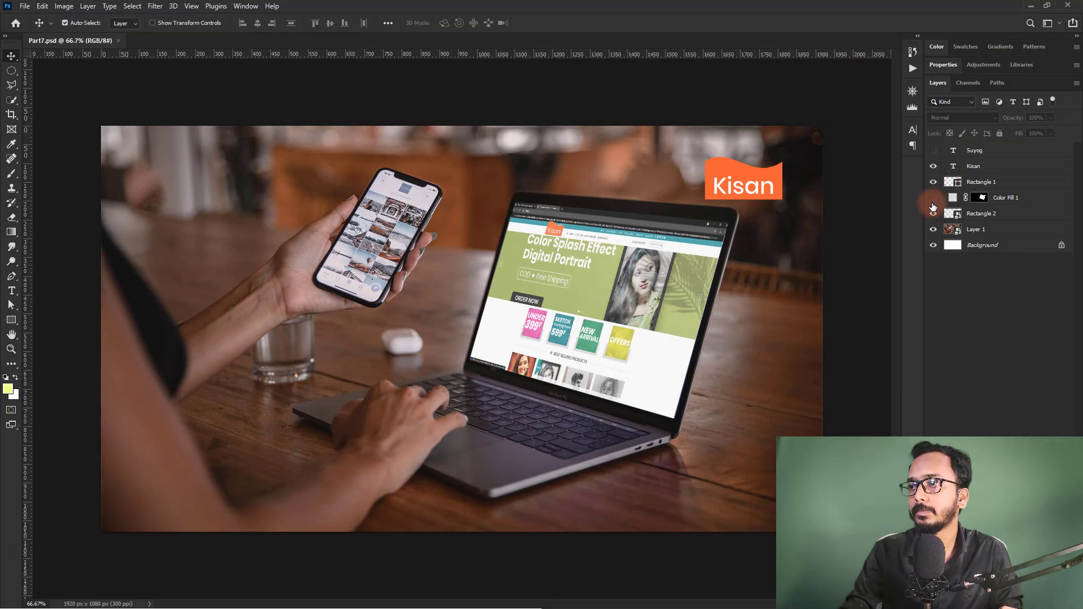
# Step: Hide Rectangle 2, Layer 1 and Background, then enlarge and centre the Kisan text and Rectangle 1
pyautogui.moveTo(932, 209)
pyautogui.mouseDown()
pyautogui.moveTo(931, 234)
pyautogui.moveTo(849, 381)
pyautogui.moveTo(856, 395)
pyautogui.mouseUp()
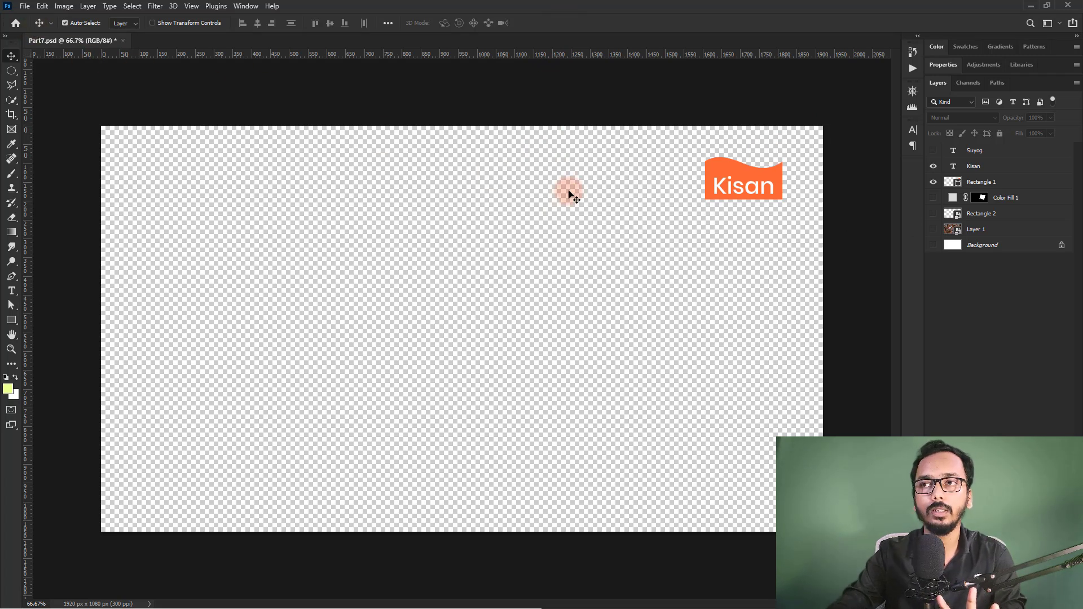
pyautogui.moveTo(568, 186)
pyautogui.mouseDown()
pyautogui.moveTo(738, 186)
pyautogui.moveTo(529, 319)
pyautogui.mouseUp()
pyautogui.hotkey('ctrl', 't')
pyautogui.moveTo(648, 288); pyautogui.dragTo(659, 315)
pyautogui.press('Return')
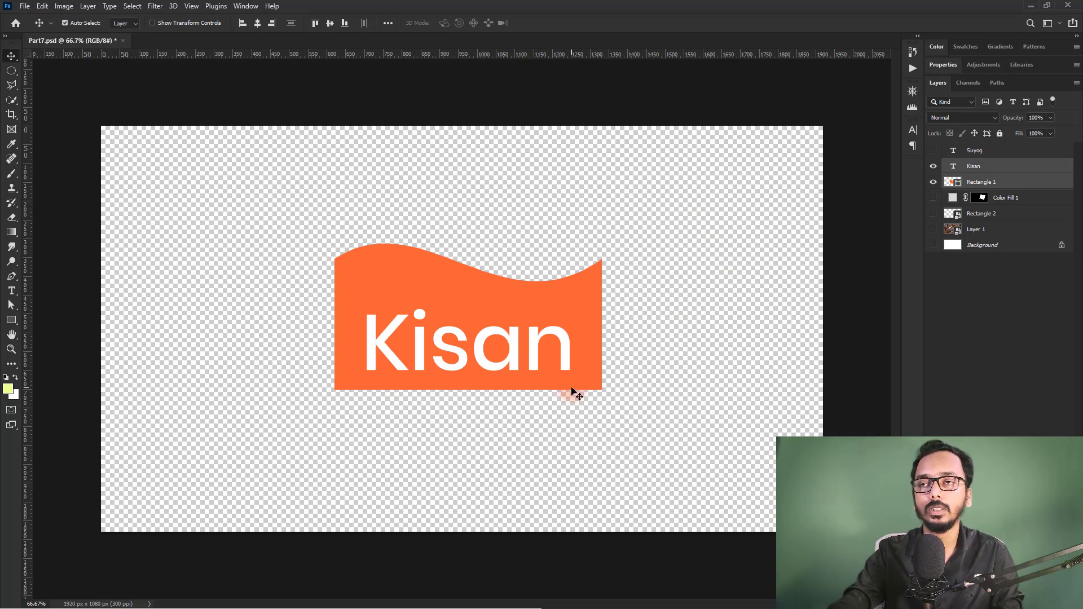
# Step: Save the document as Part7.png, accepting the default PNG compression options
pyautogui.click(25, 6)
pyautogui.click(53, 142)
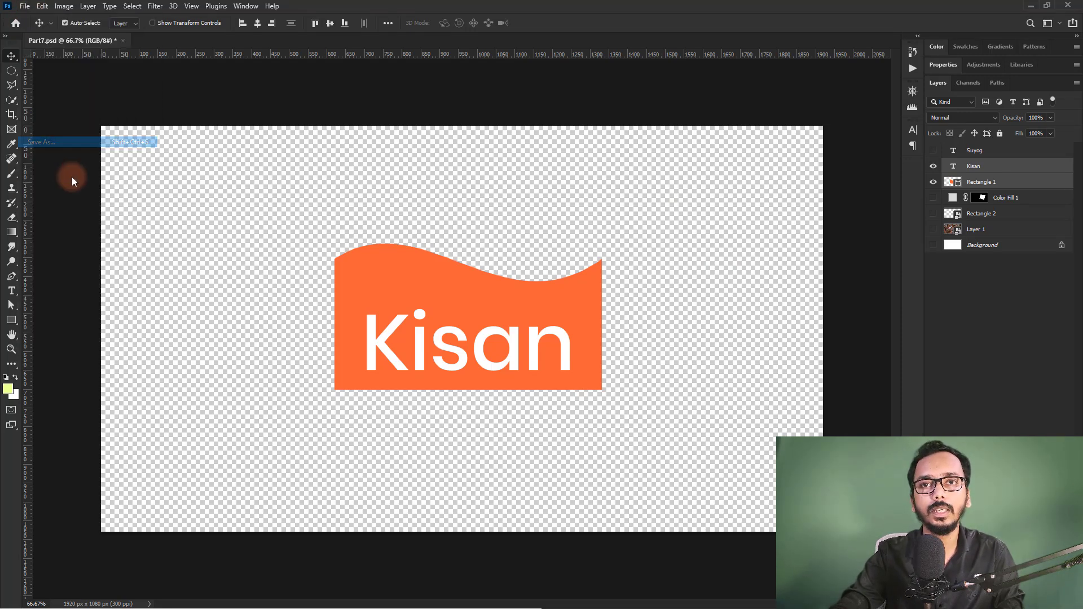
pyautogui.click(169, 501)
pyautogui.click(90, 450)
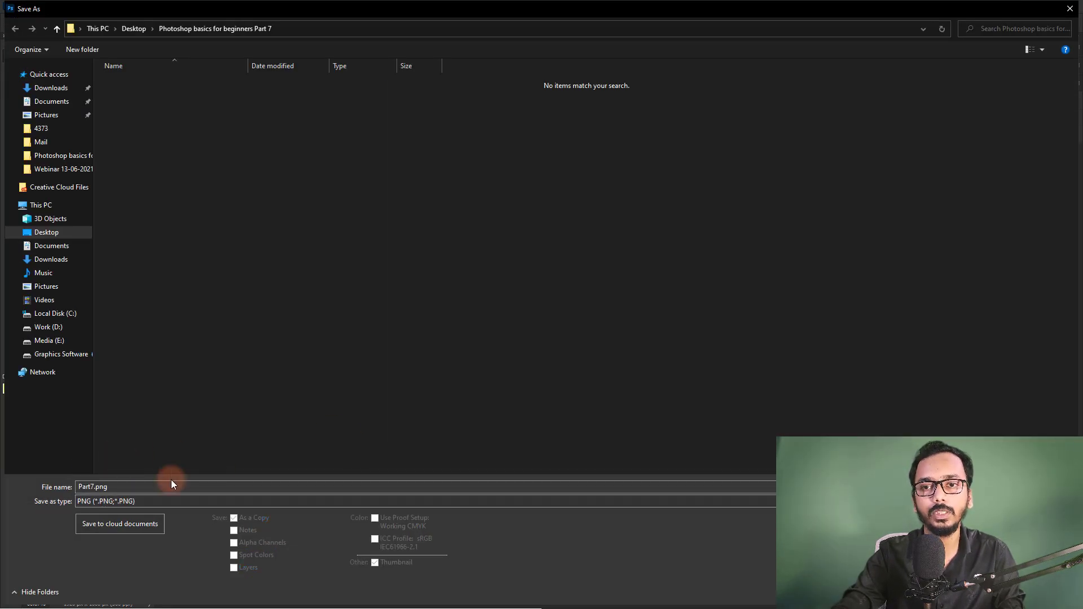
pyautogui.press('Return')
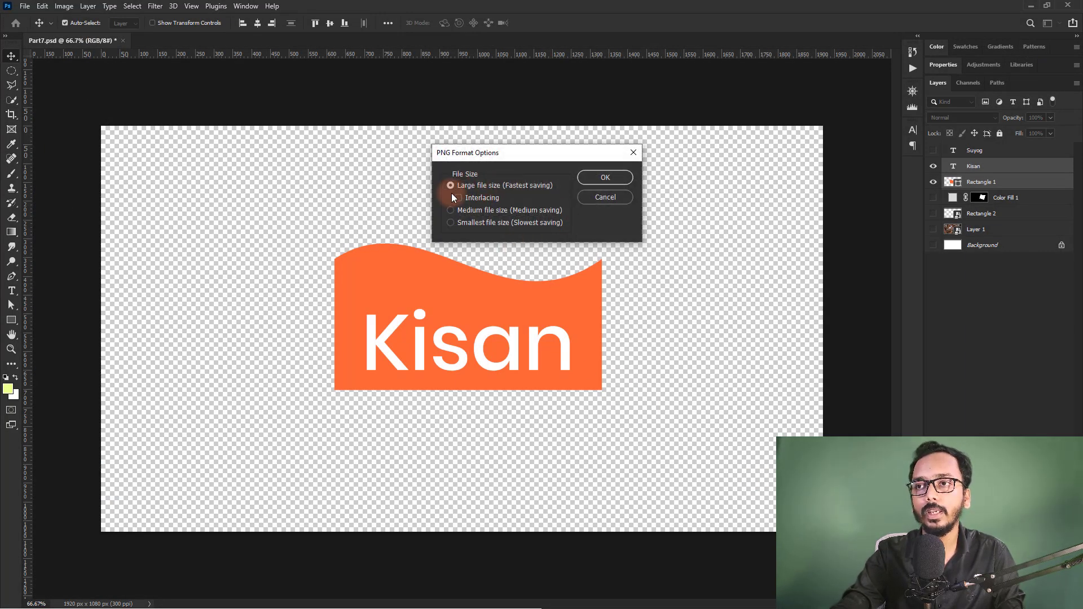
pyautogui.click(596, 179)
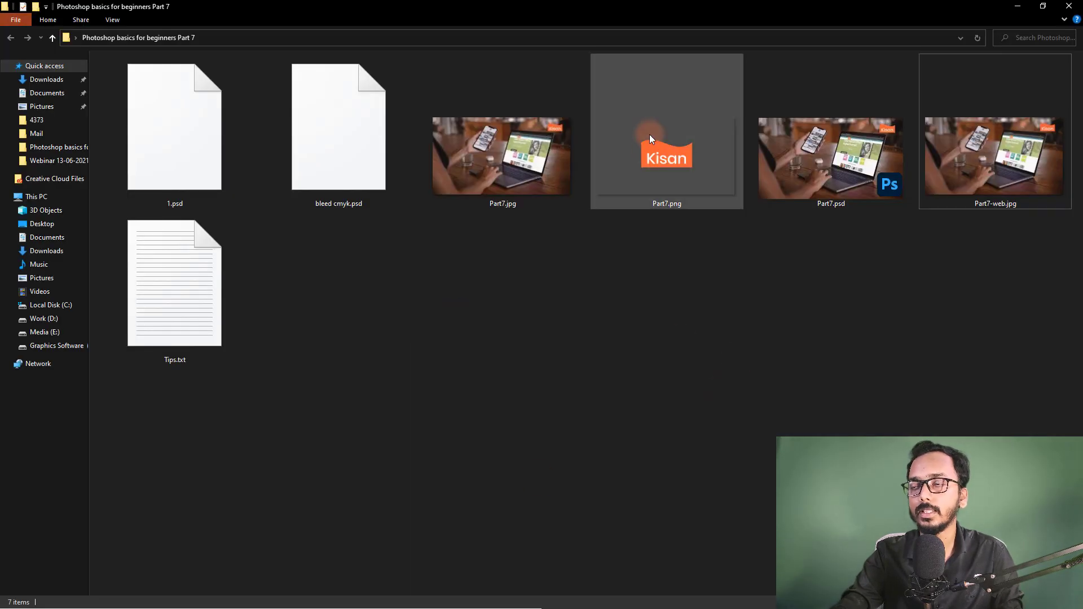
# Step: Preview Part7.png from the Part 7 folder, then drag it into Photoshop
pyautogui.click(648, 134)
pyautogui.doubleClick(665, 138)
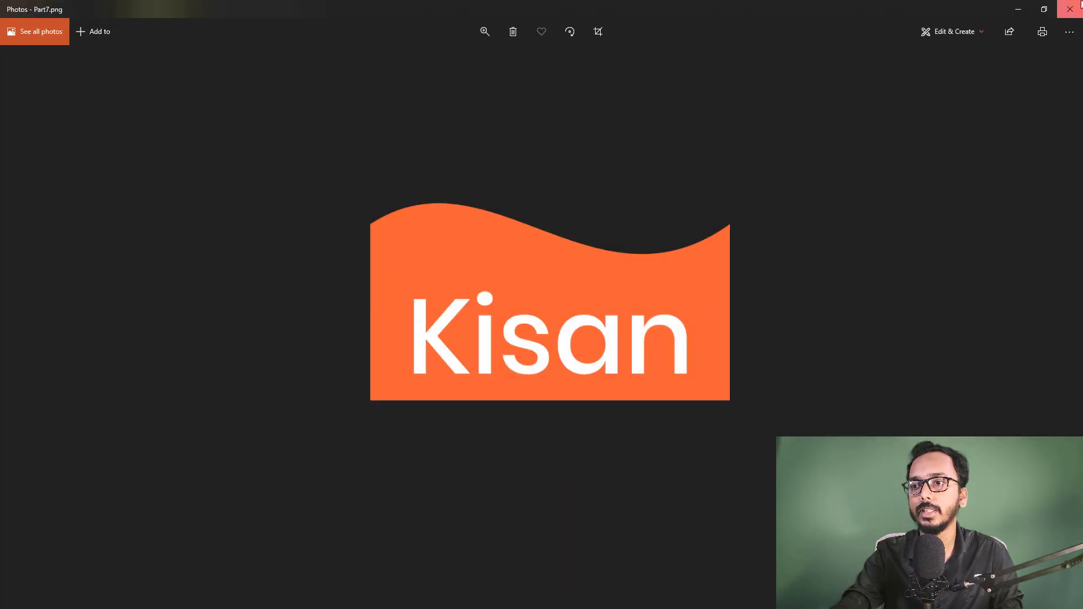
pyautogui.click(1069, 9)
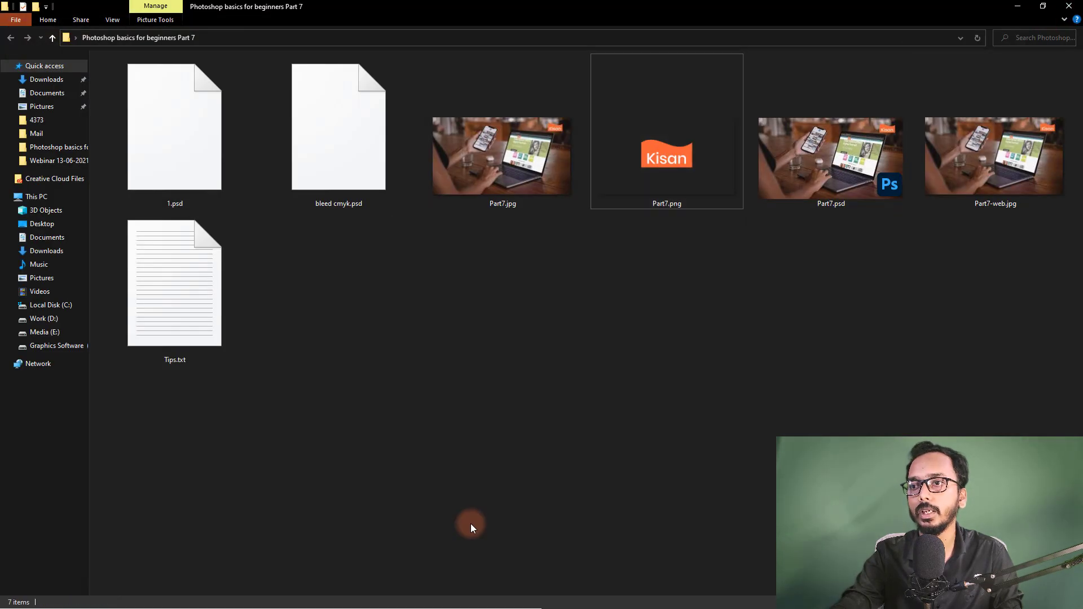
pyautogui.moveTo(394, 7); pyautogui.dragTo(280, 134)
# Step: Place Part7.png on the canvas, move it up, then delete it again
pyautogui.moveTo(73, 412)
pyautogui.mouseDown()
pyautogui.moveTo(87, 421)
pyautogui.moveTo(597, 377)
pyautogui.mouseUp()
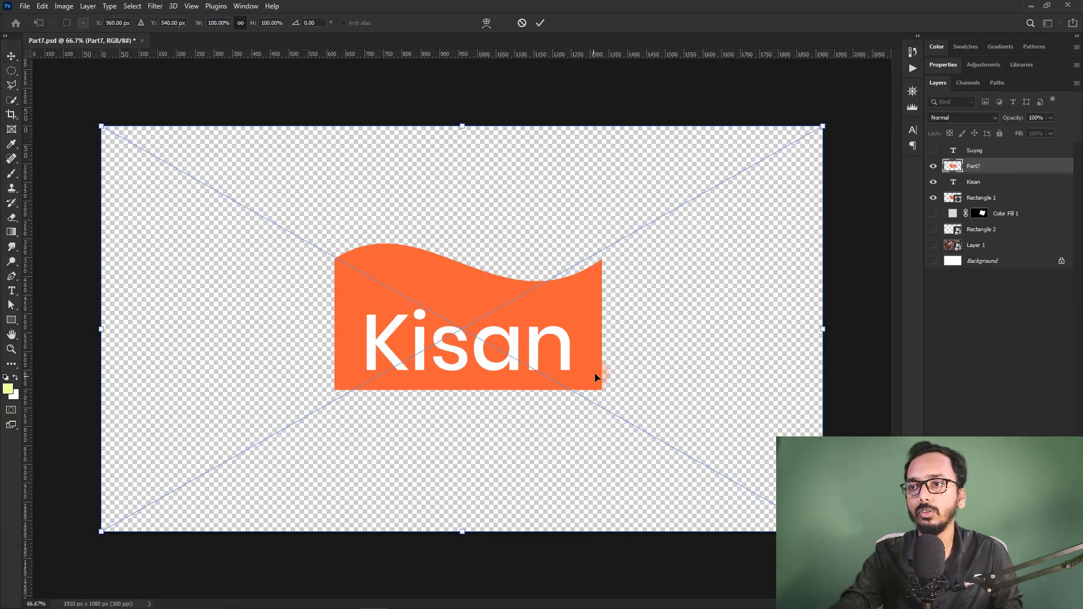
pyautogui.press('Return')
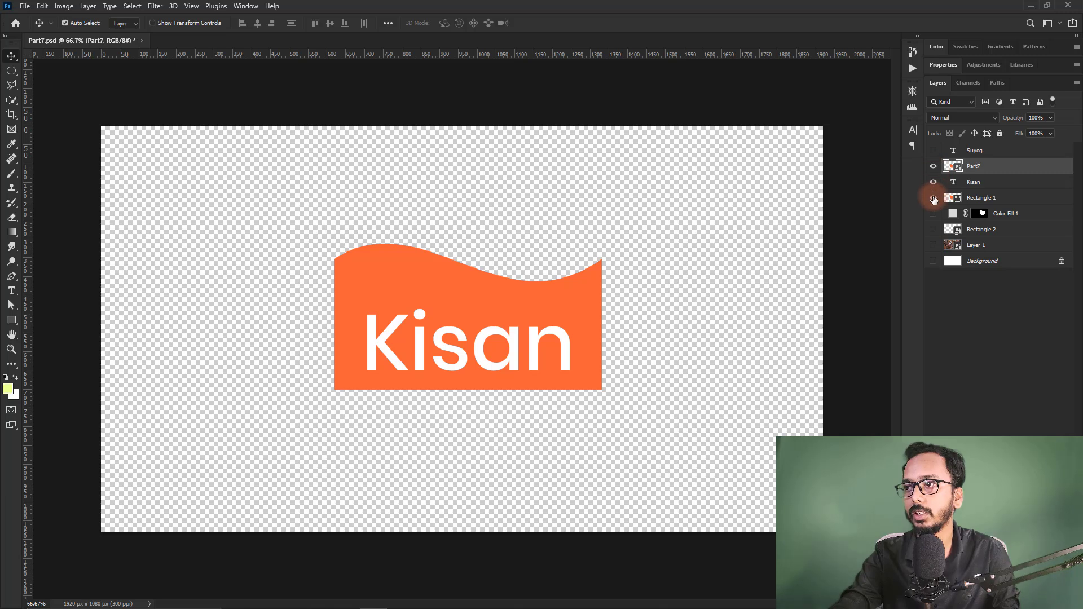
pyautogui.moveTo(527, 375)
pyautogui.mouseDown()
pyautogui.moveTo(646, 230)
pyautogui.moveTo(524, 272)
pyautogui.moveTo(560, 285)
pyautogui.mouseUp()
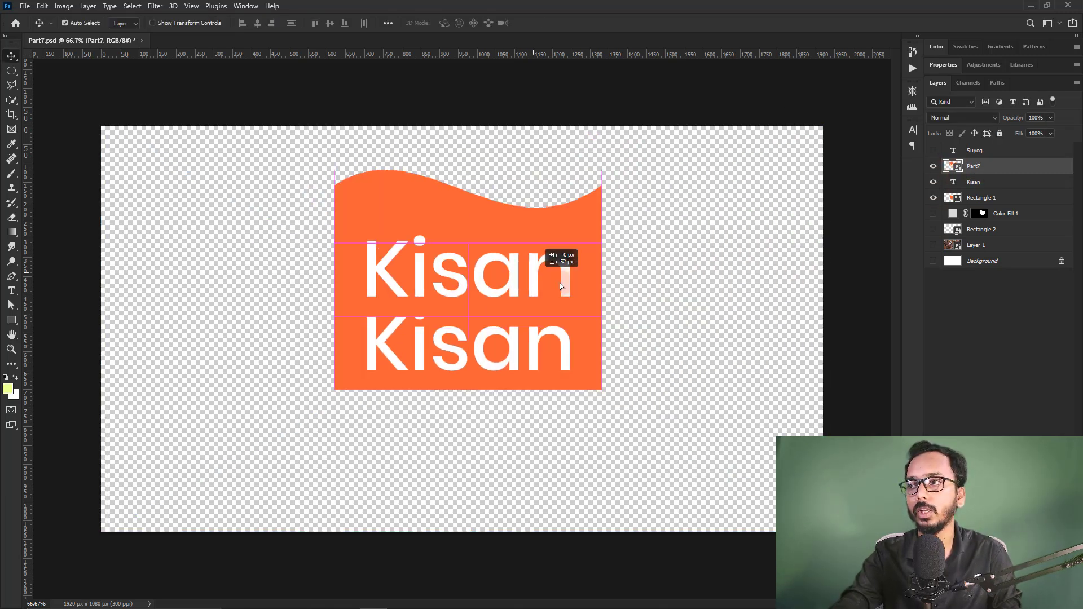
pyautogui.press('Delete')
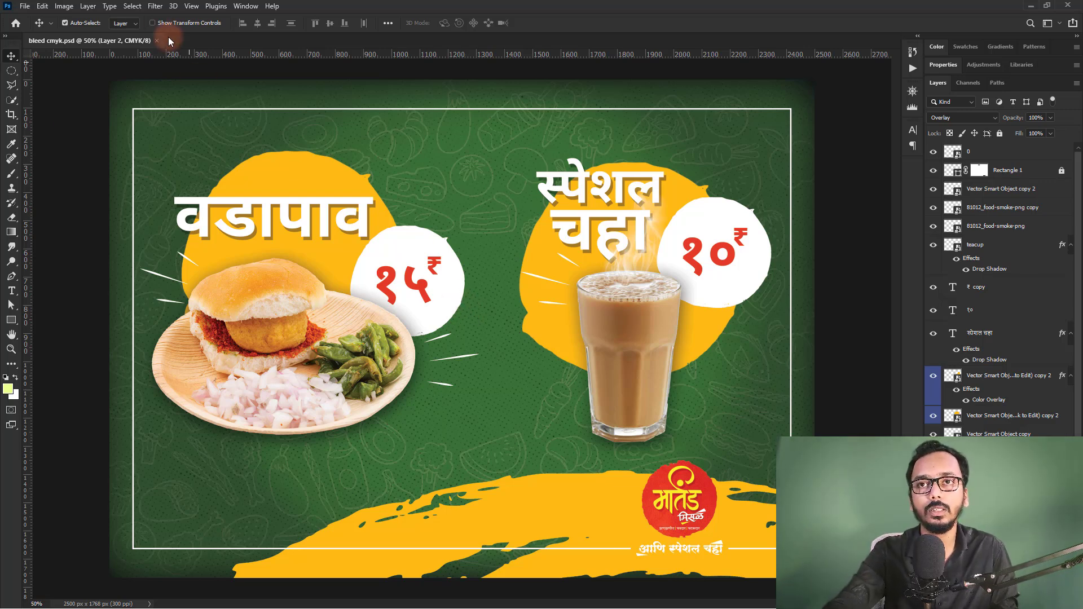
pyautogui.click(64, 6)
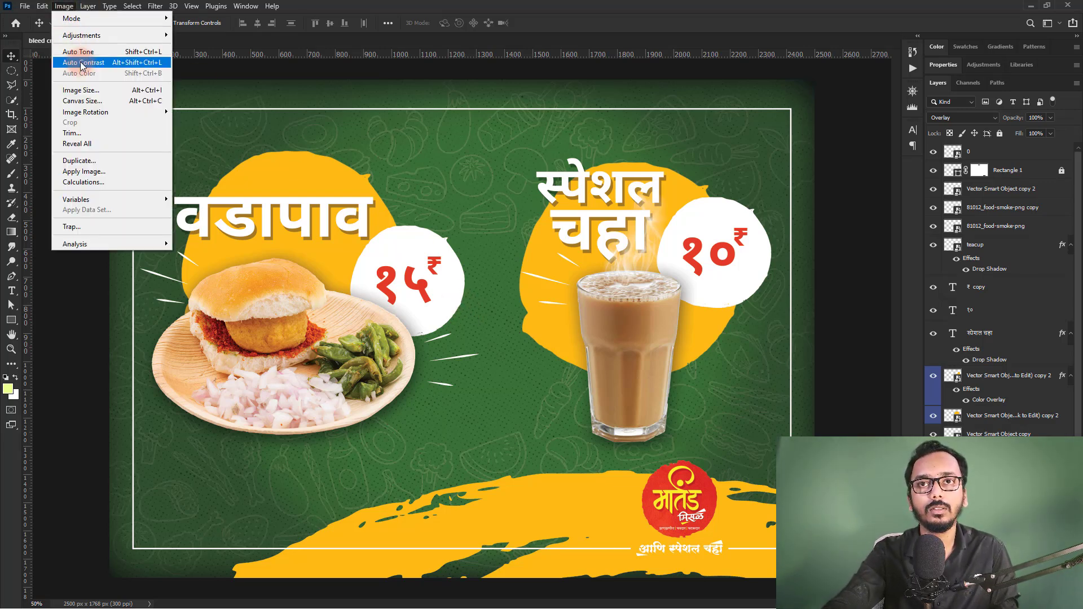
pyautogui.moveTo(154, 39)
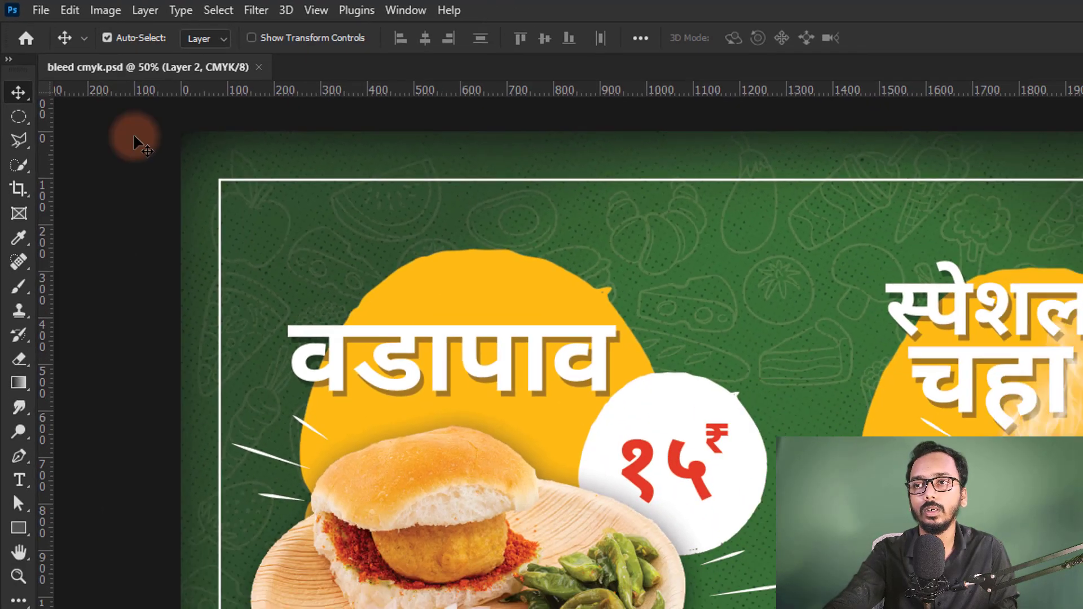
pyautogui.click(25, 7)
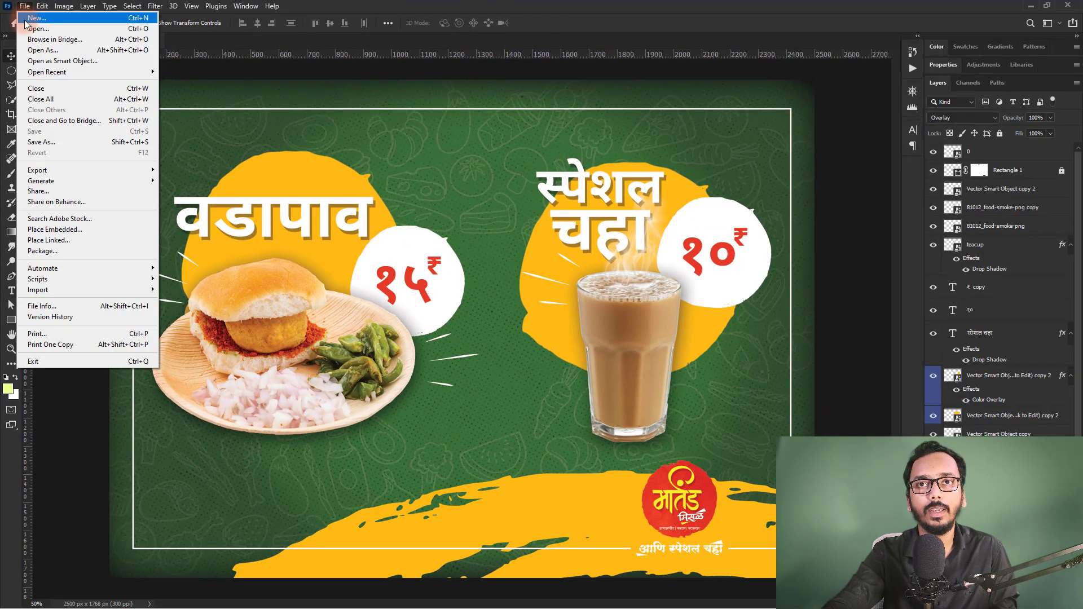
pyautogui.click(34, 18)
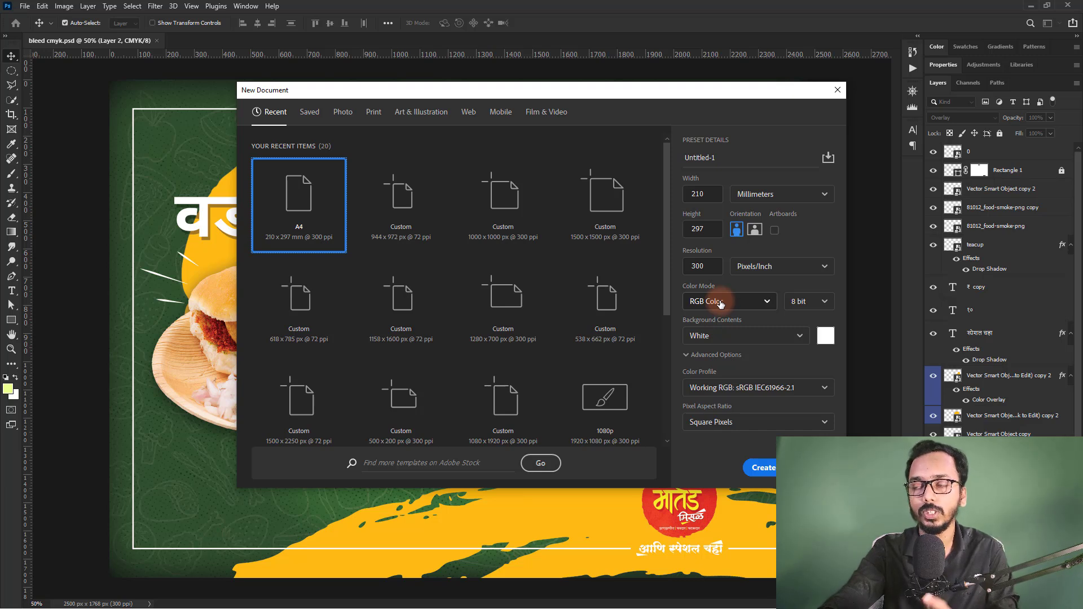
pyautogui.click(736, 308)
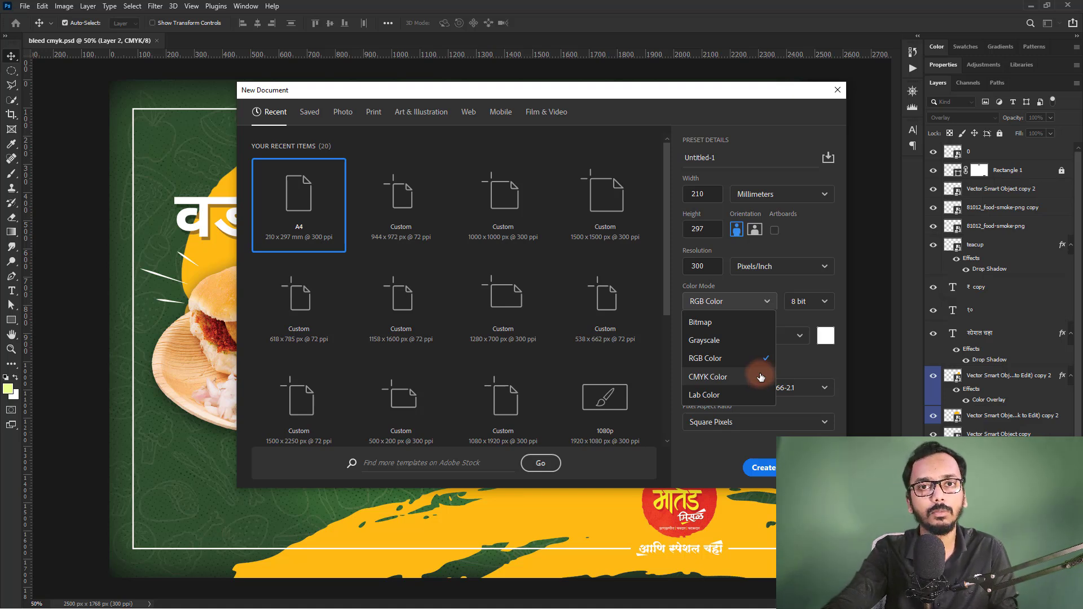
pyautogui.press('Escape')
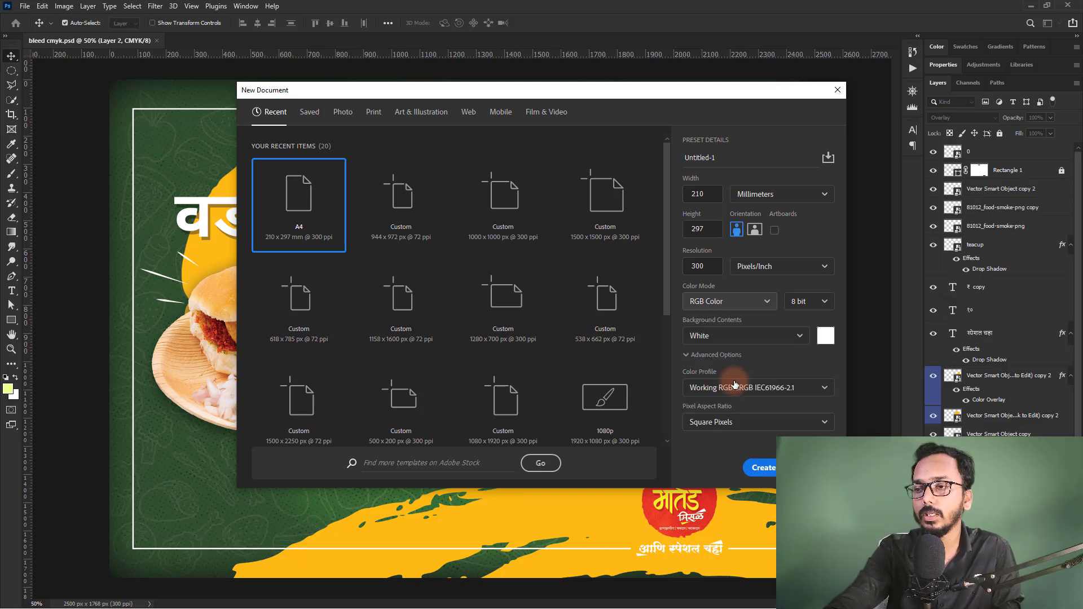
pyautogui.click(761, 468)
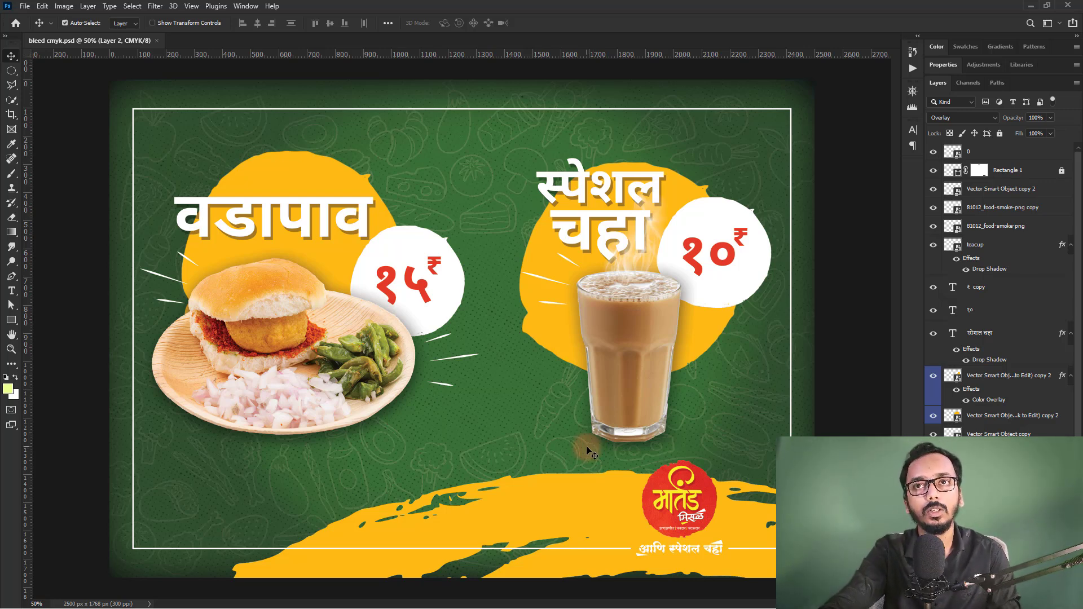
# Step: Convert the poster to CMYK Color, choosing Don't Flatten and Don't Rasterize
pyautogui.click(65, 8)
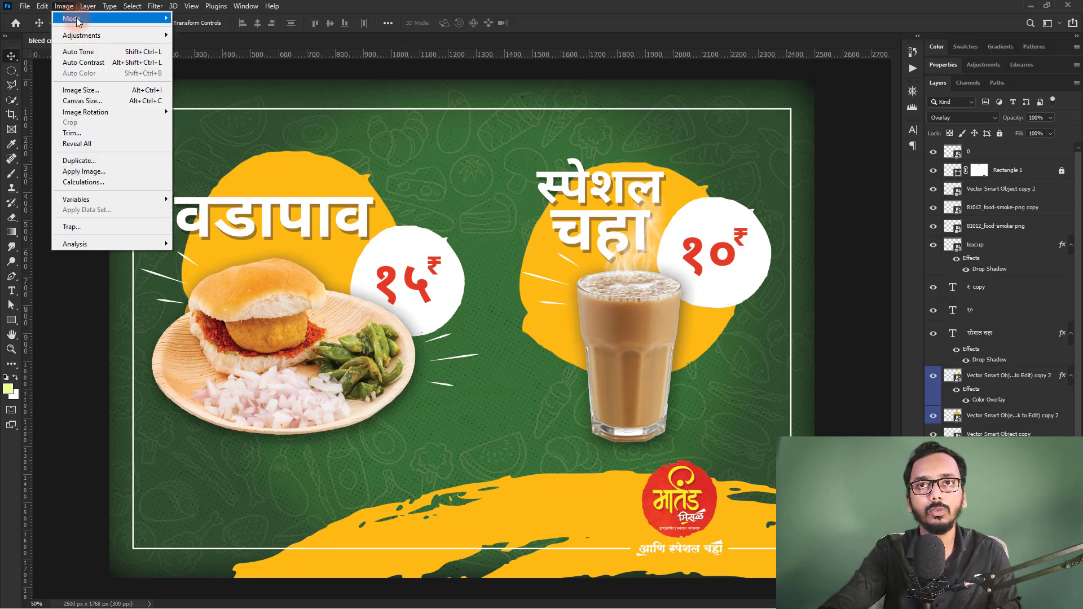
pyautogui.moveTo(72, 18)
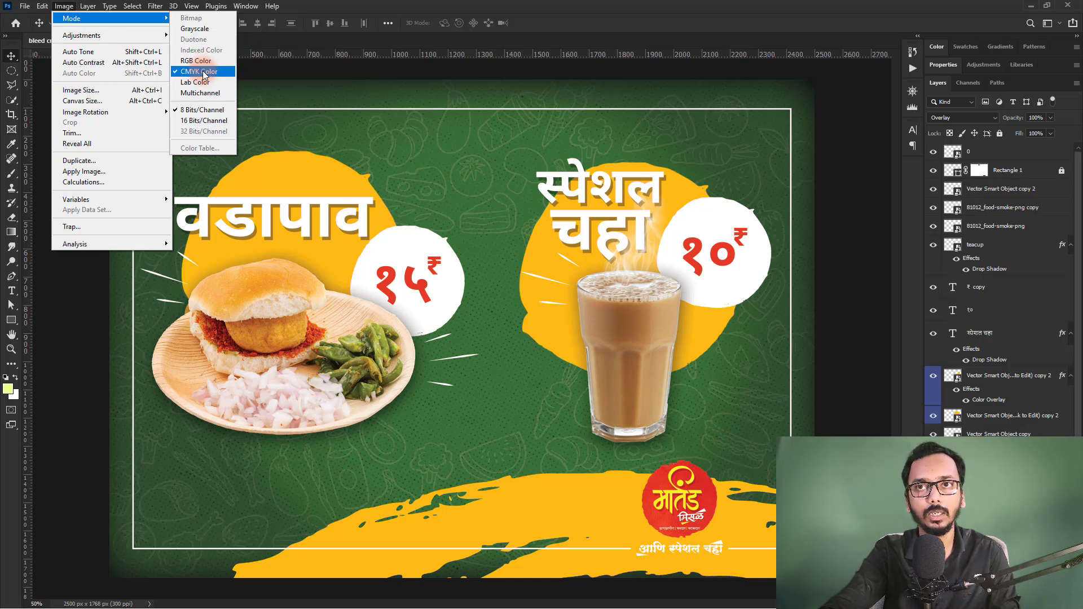
pyautogui.click(204, 72)
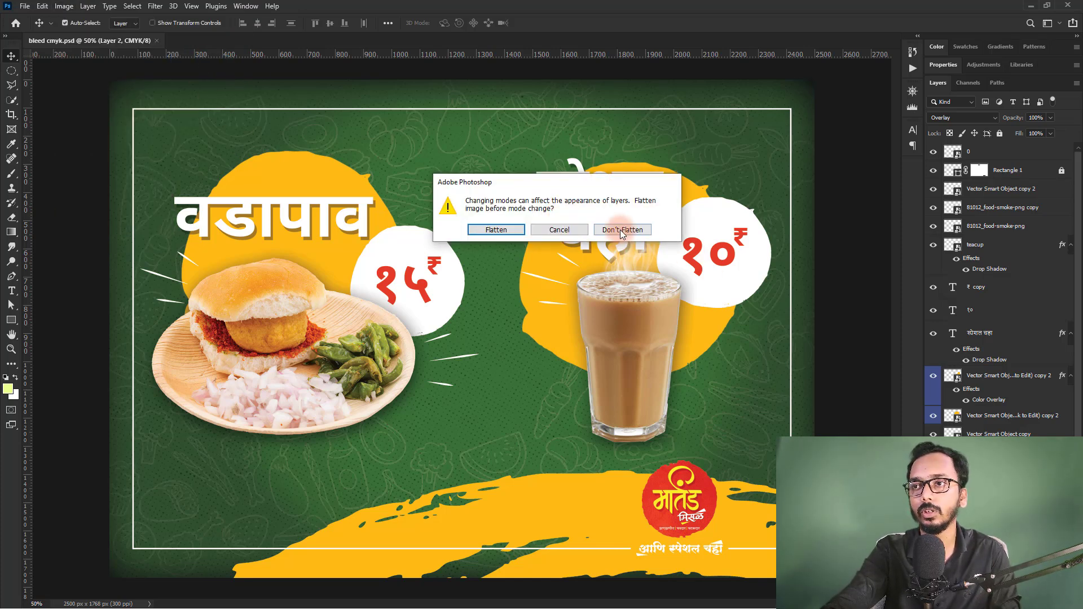
pyautogui.click(639, 231)
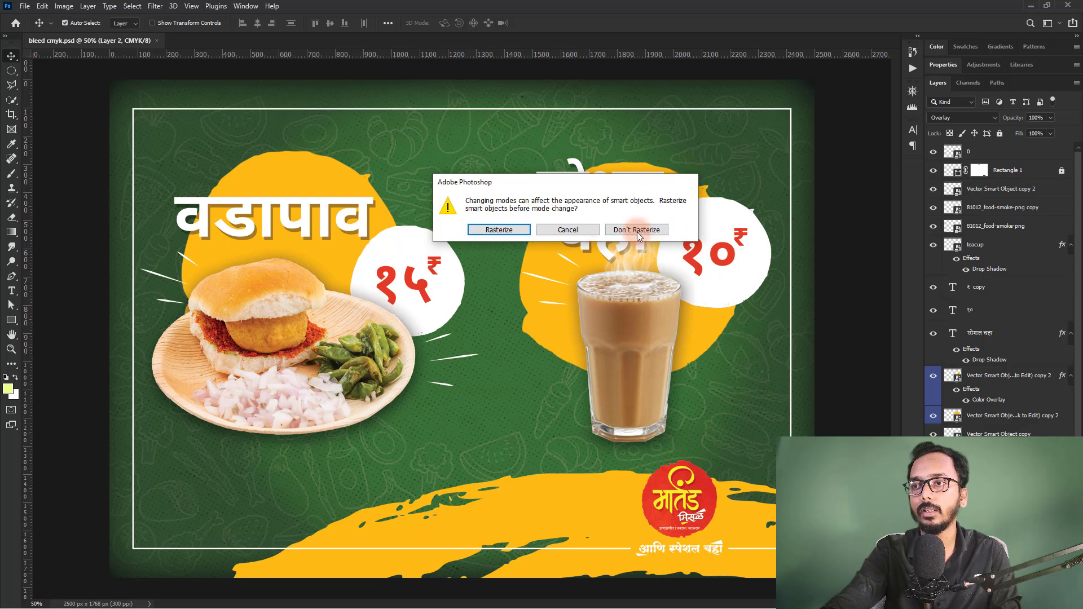
pyautogui.click(637, 230)
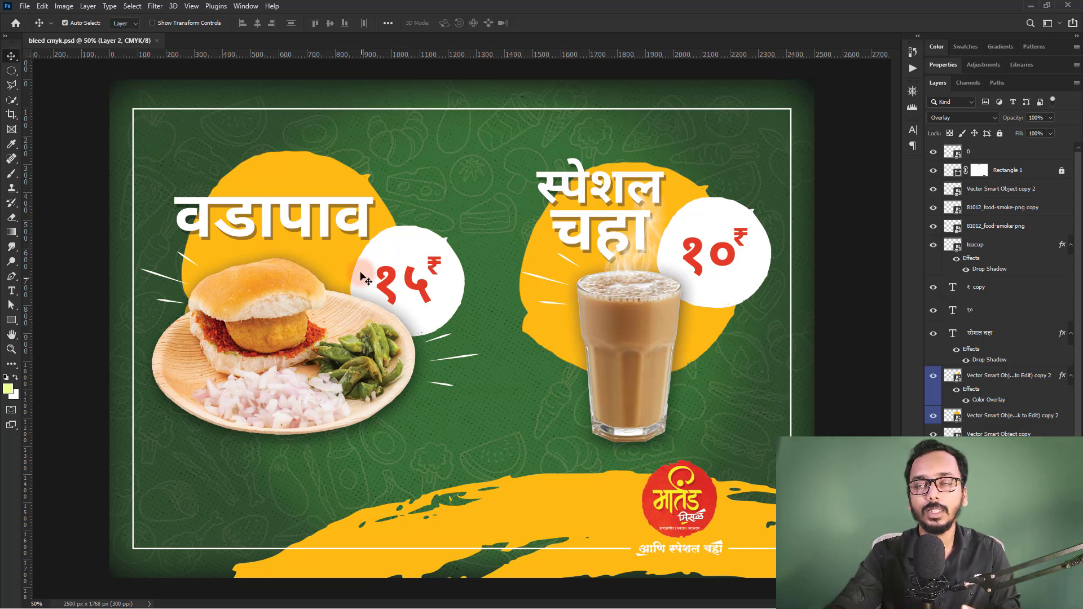
# Step: Save a JPEG copy of the poster at maximum quality
pyautogui.click(25, 7)
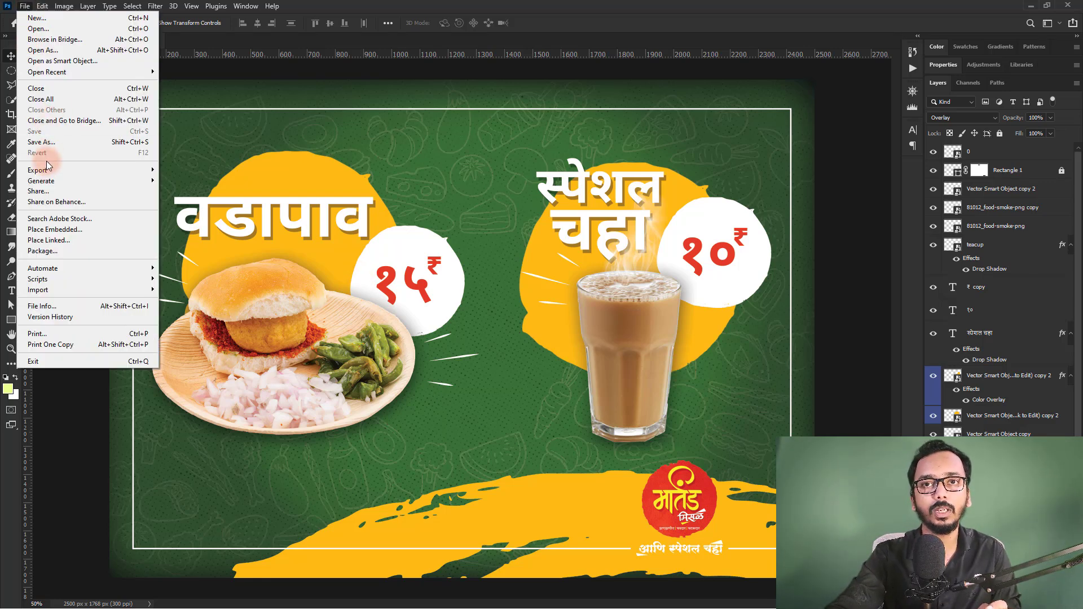
pyautogui.click(41, 141)
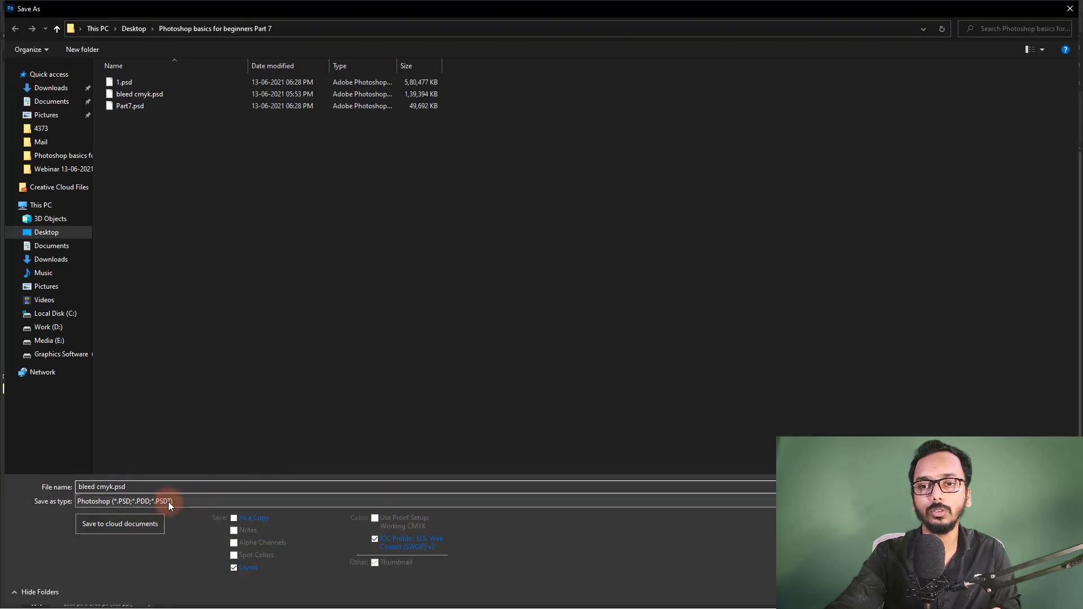
pyautogui.click(169, 506)
pyautogui.press('Return')
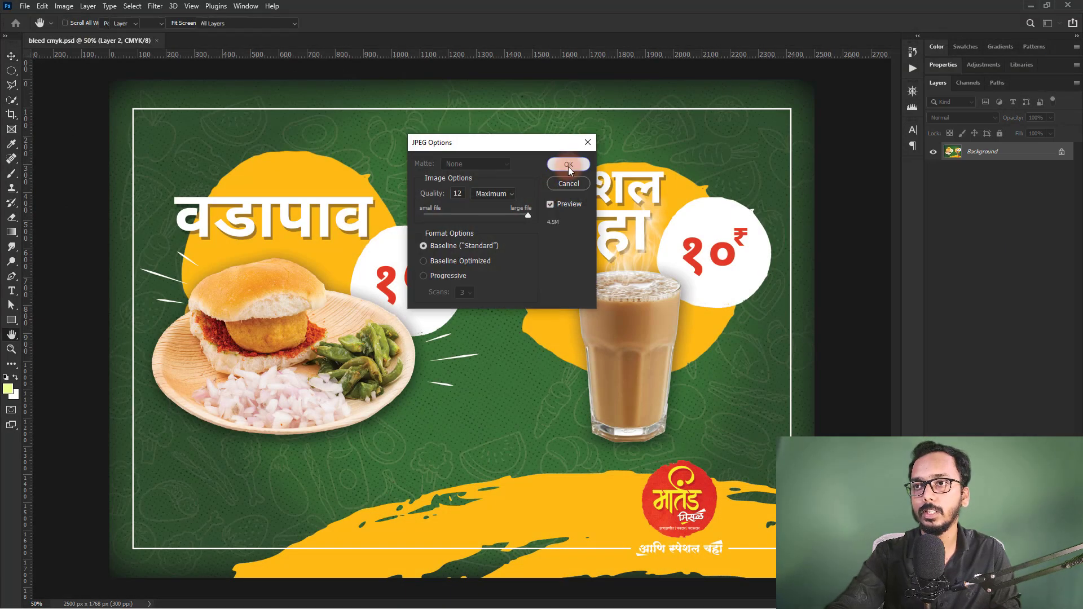
pyautogui.click(568, 165)
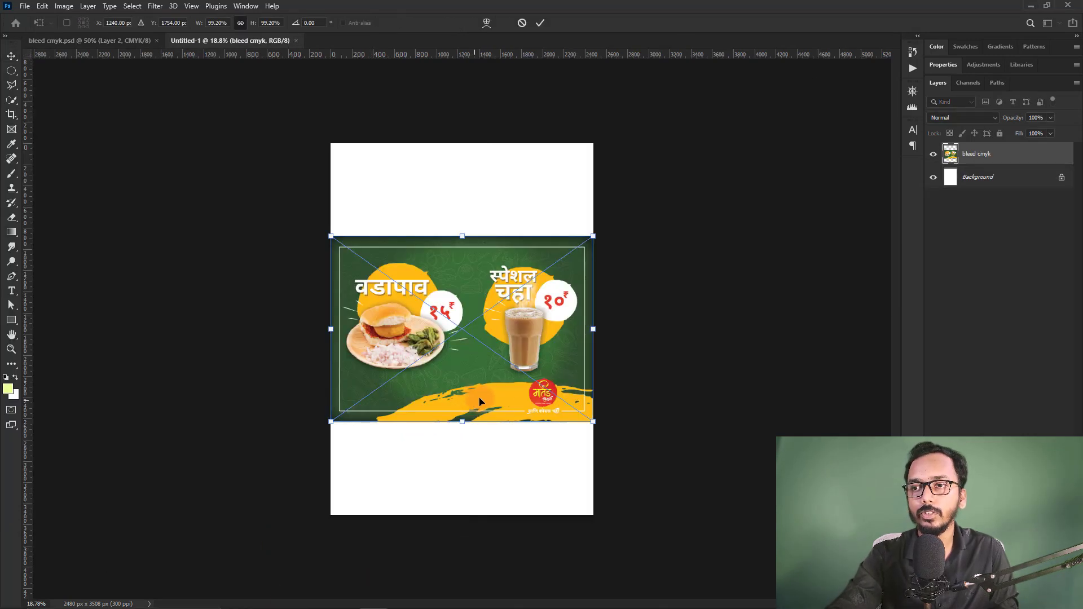
# Step: Commit the placed poster and scale it down to about 38 percent
pyautogui.press('Return')
pyautogui.hotkey('ctrl', '0')
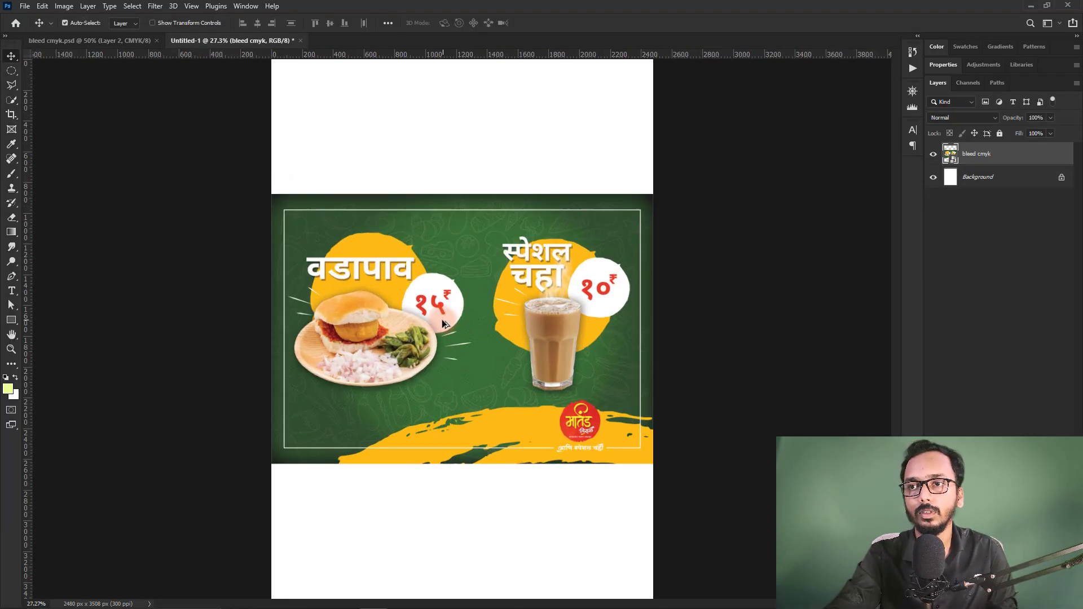
pyautogui.hotkey('ctrl', 't')
pyautogui.moveTo(652, 464)
pyautogui.mouseDown()
pyautogui.moveTo(408, 303)
pyautogui.moveTo(376, 140)
pyautogui.moveTo(516, 140)
pyautogui.mouseUp()
pyautogui.press('Return')
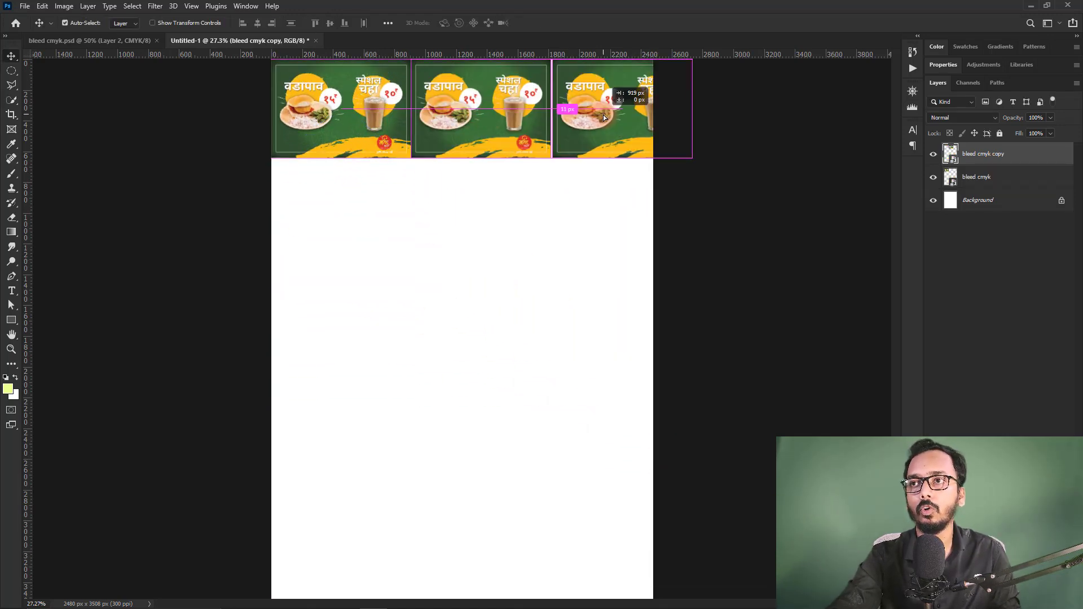
# Step: Duplicate the poster into a row of three and resize the row to fit the page width
pyautogui.moveTo(462, 117); pyautogui.dragTo(602, 117)
pyautogui.hotkey('ctrl', 'alt', 'a')
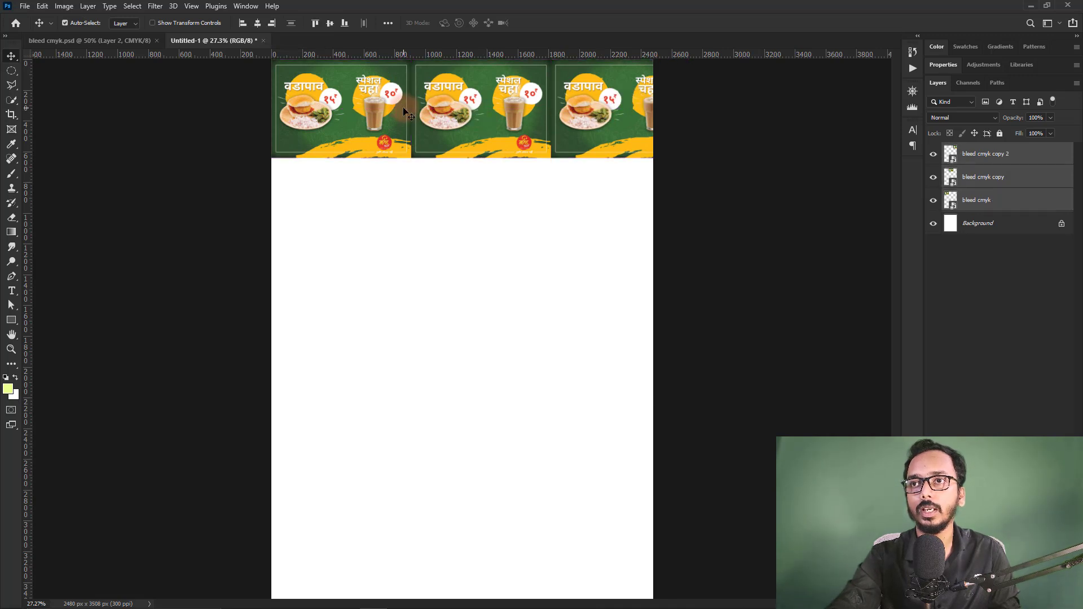
pyautogui.hotkey('ctrl', 't')
pyautogui.moveTo(690, 158); pyautogui.dragTo(652, 145)
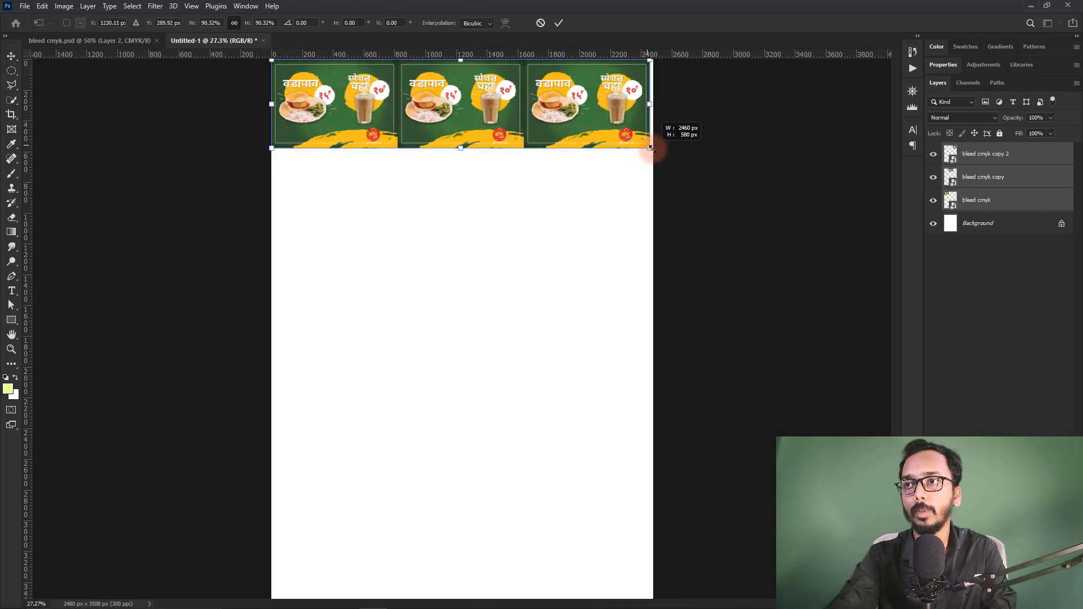
pyautogui.press('Return')
pyautogui.moveTo(581, 121); pyautogui.dragTo(583, 125)
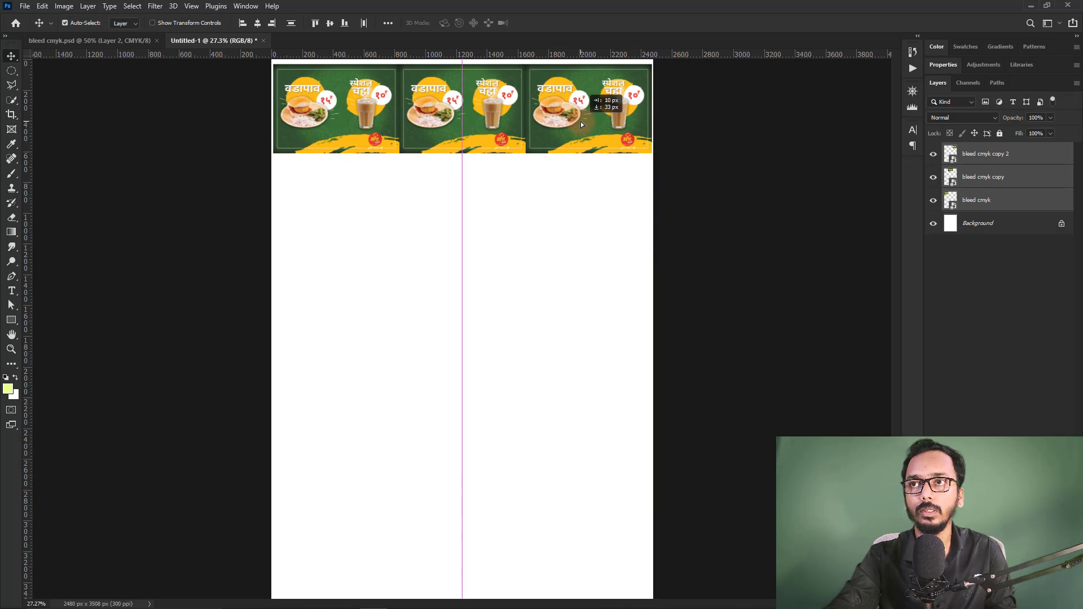
pyautogui.scroll(3, 583, 130)
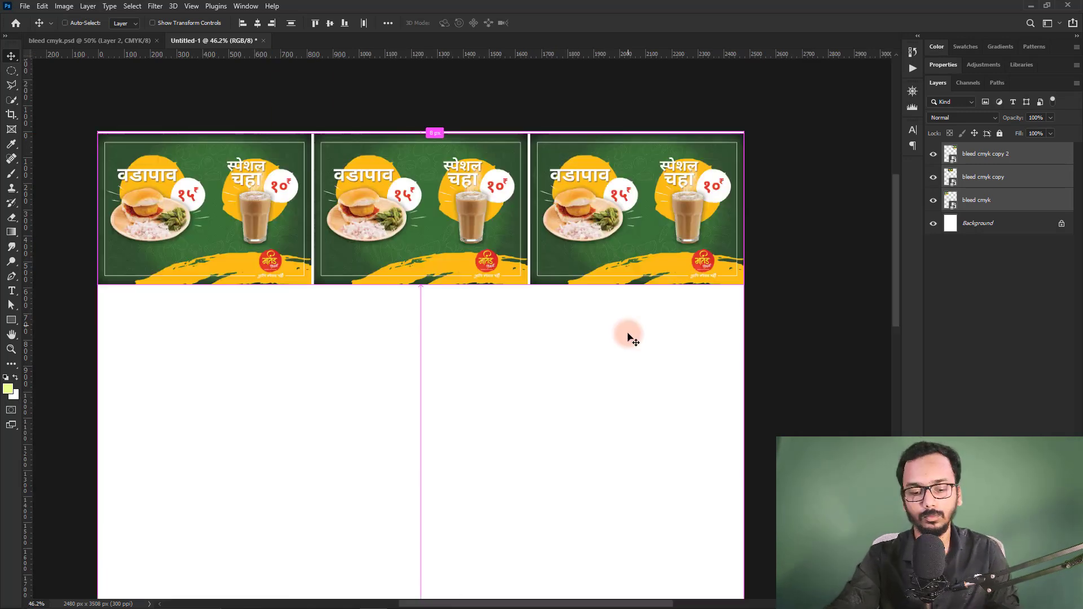
pyautogui.hotkey('ctrl', 't')
pyautogui.moveTo(745, 285); pyautogui.dragTo(739, 283)
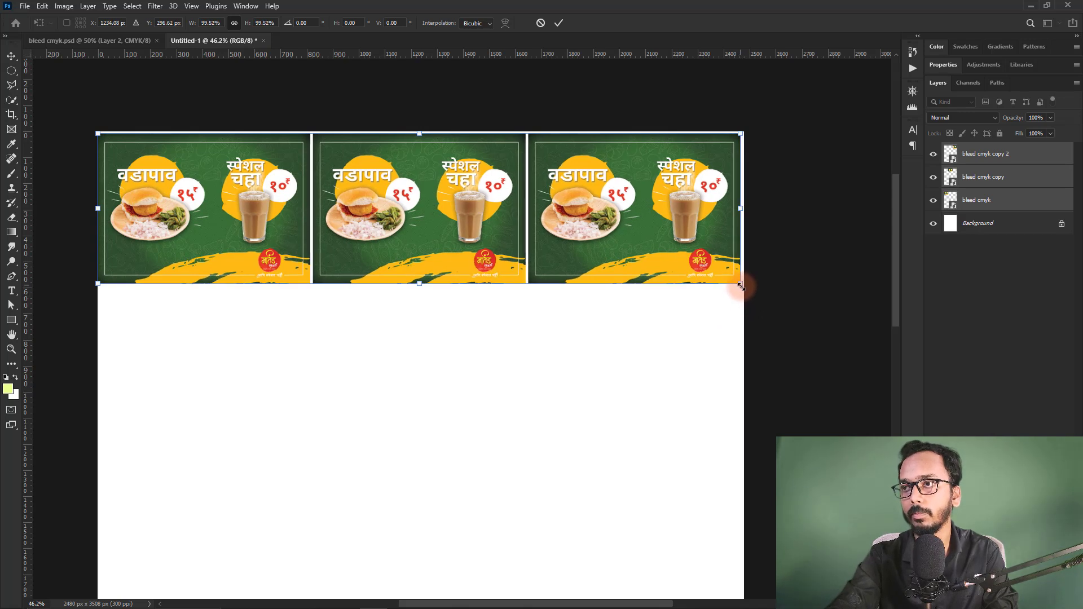
pyautogui.press('Return')
# Step: Alt-drag copies of the row down to add second and third rows of posters
pyautogui.scroll(-2, 550, 322)
pyautogui.scroll(-2, 554, 330)
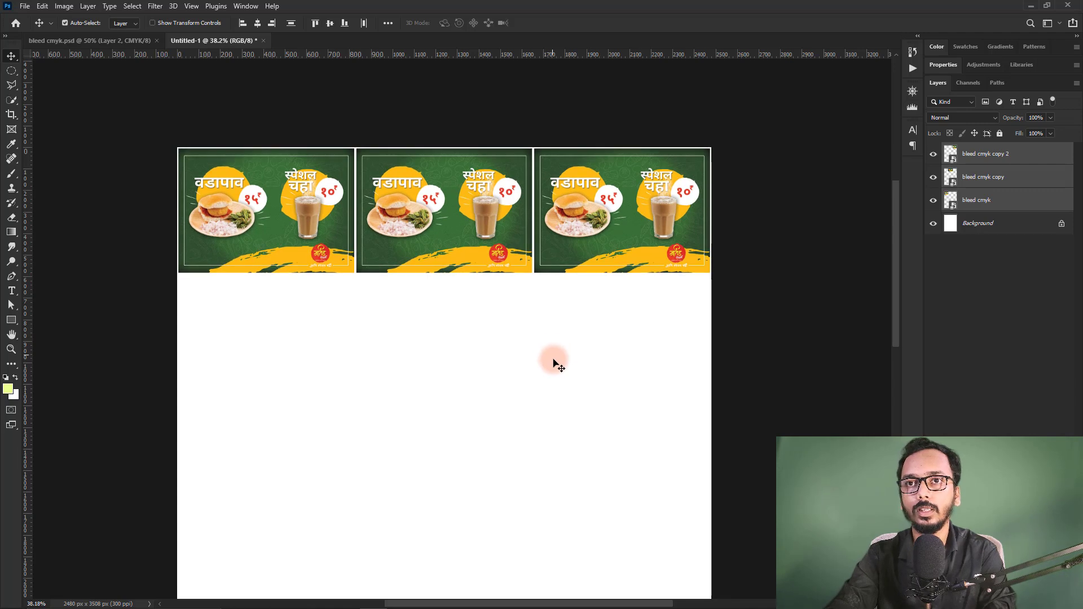
pyautogui.scroll(-2, 555, 355)
pyautogui.moveTo(577, 162); pyautogui.dragTo(576, 288)
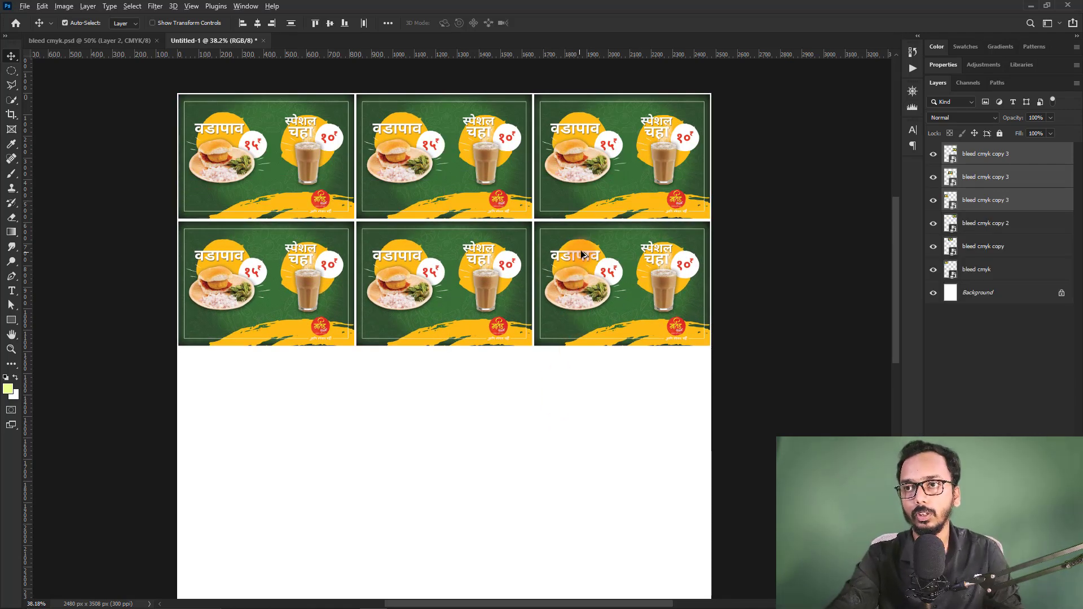
pyautogui.moveTo(580, 249); pyautogui.dragTo(580, 377)
pyautogui.scroll(2, 310, 191)
# Step: Zoom around the tiled posters and drag a vertical guide into the gutter between them
pyautogui.scroll(3, 367, 261)
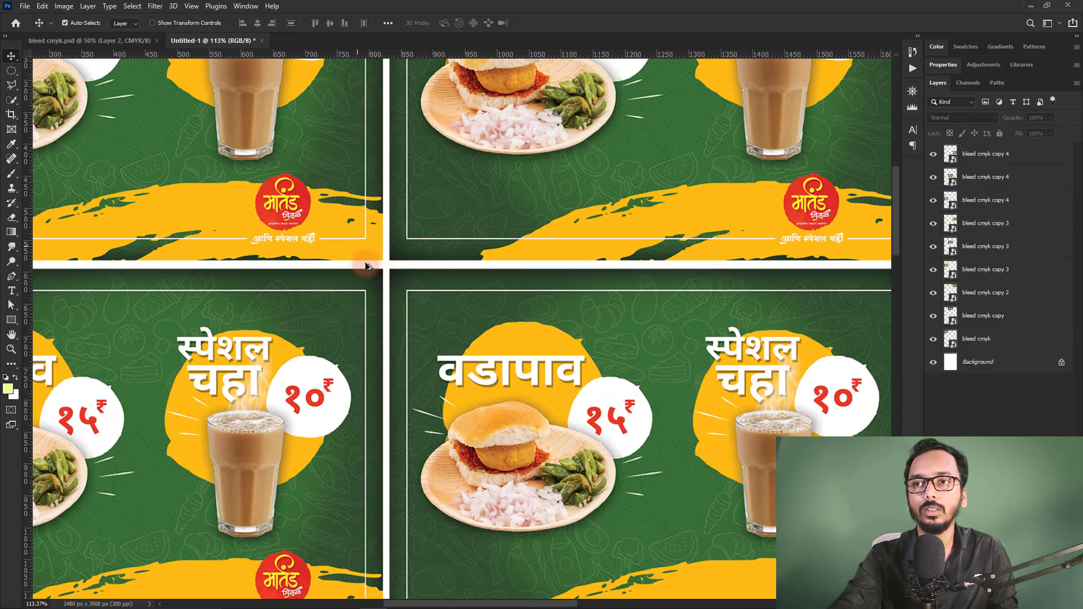
pyautogui.scroll(3, 370, 257)
pyautogui.scroll(2, 411, 230)
pyautogui.scroll(1, 397, 254)
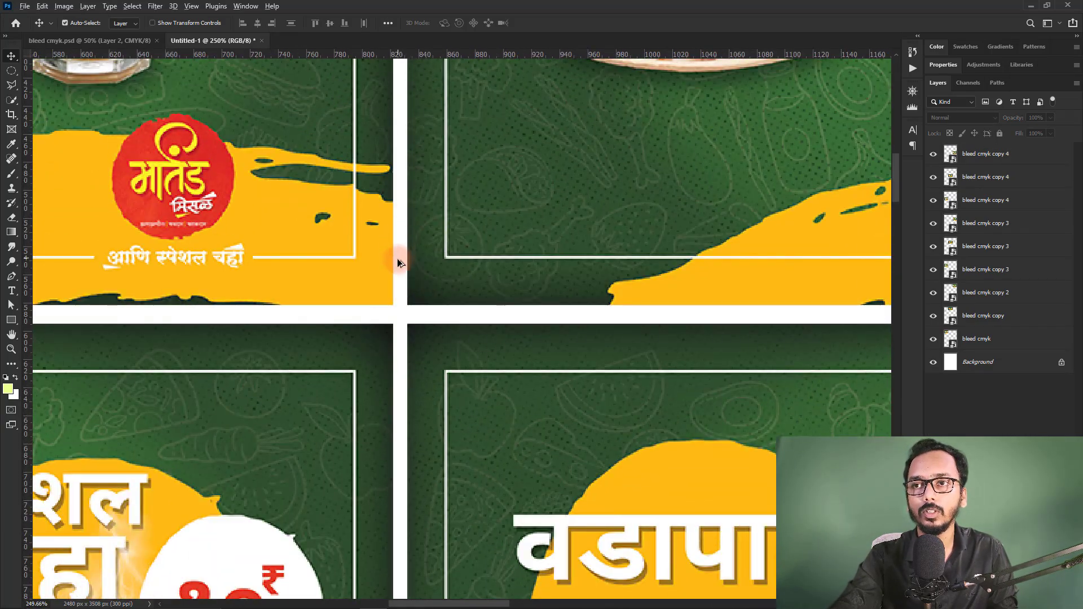
pyautogui.scroll(-2, 383, 316)
pyautogui.scroll(3, 425, 231)
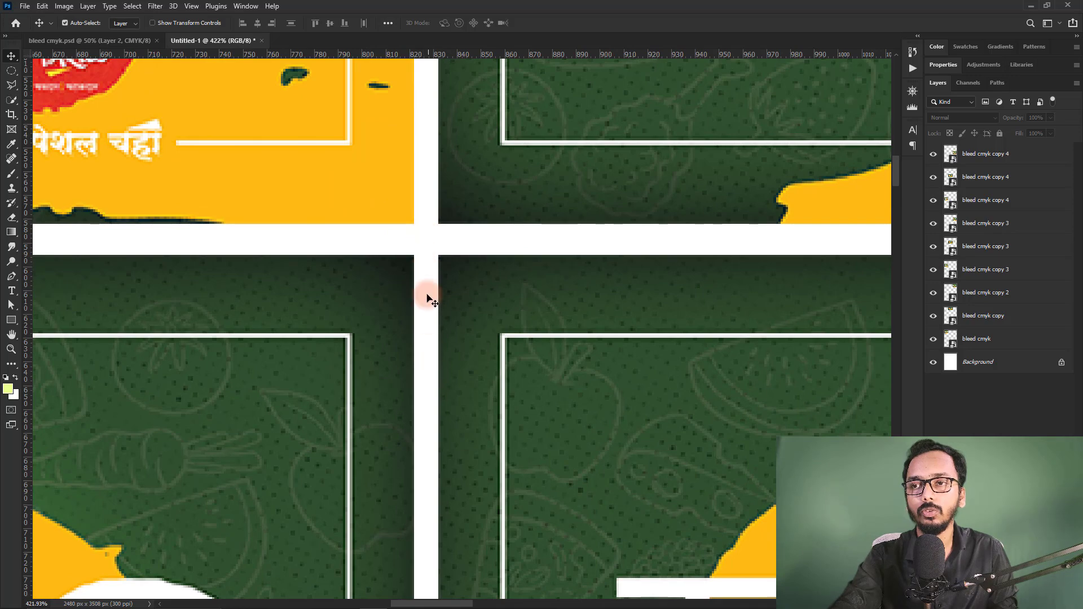
pyautogui.scroll(-3, 426, 293)
pyautogui.scroll(2, 415, 225)
pyautogui.scroll(-3, 414, 256)
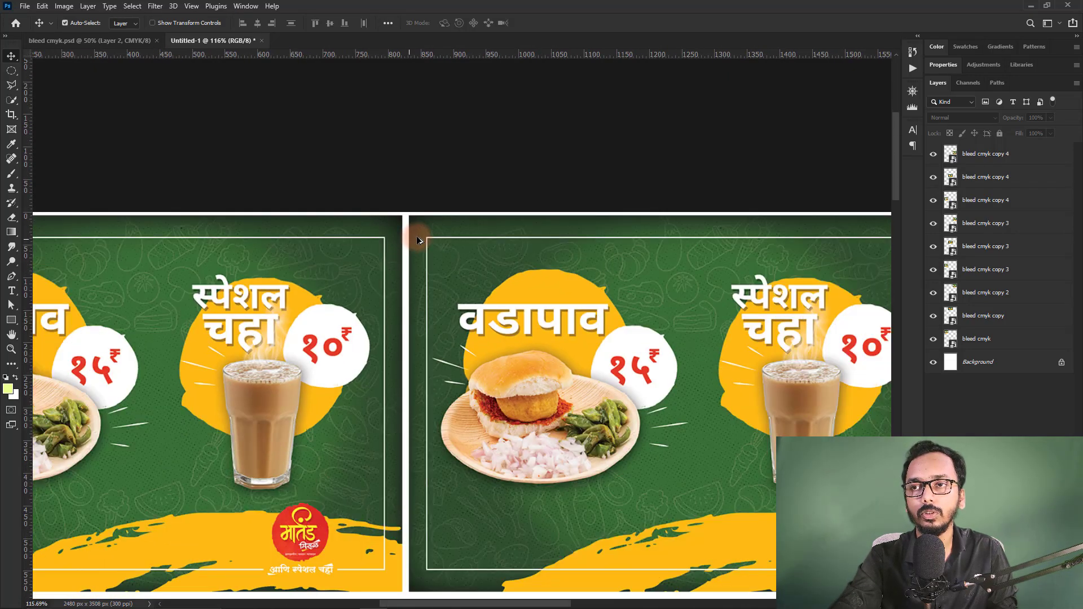
pyautogui.scroll(3, 411, 236)
pyautogui.scroll(-1, 409, 338)
pyautogui.scroll(3, 409, 282)
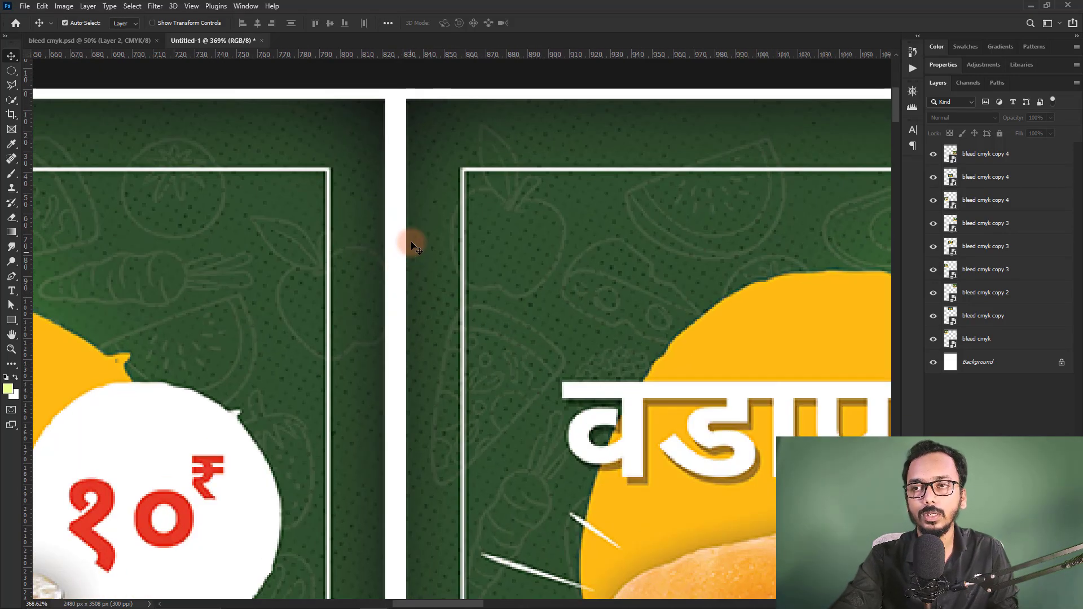
pyautogui.scroll(-1, 404, 249)
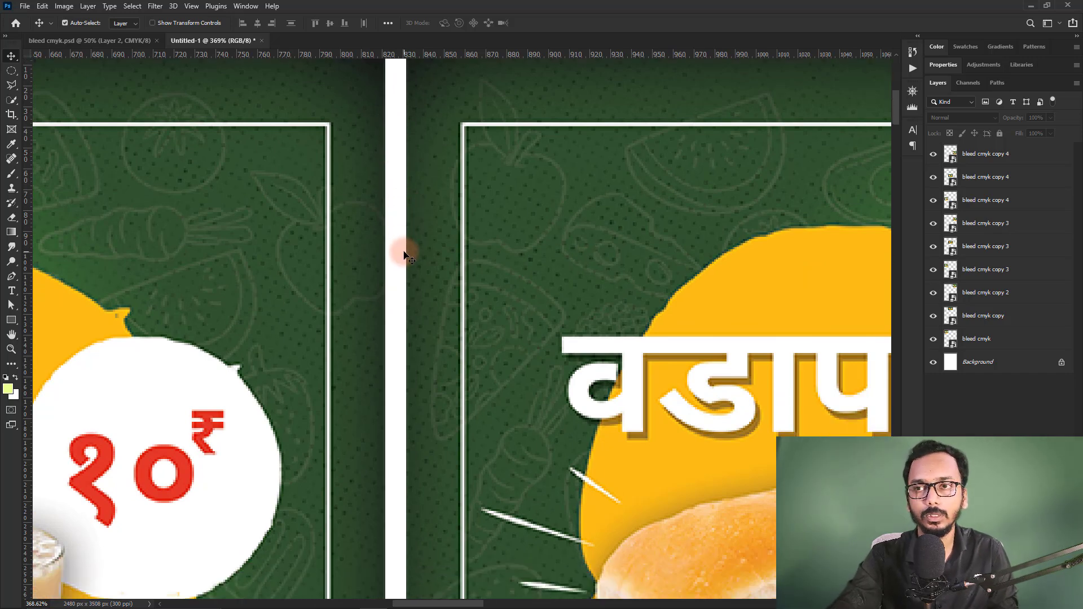
pyautogui.scroll(-2, 408, 242)
pyautogui.scroll(1, 414, 209)
pyautogui.scroll(2, 414, 204)
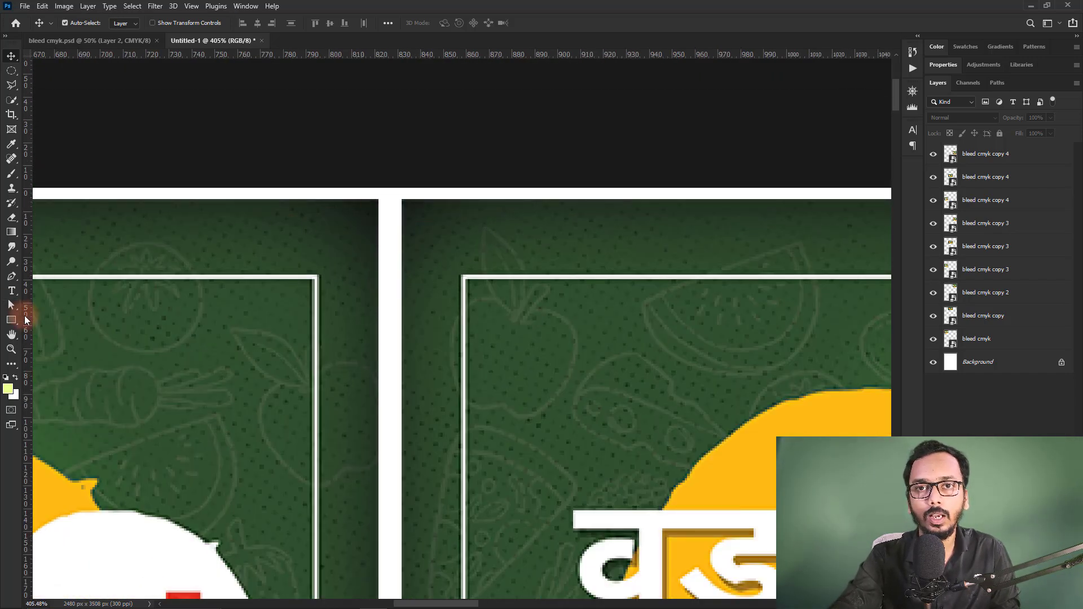
pyautogui.moveTo(25, 316)
pyautogui.mouseDown()
pyautogui.moveTo(408, 333)
pyautogui.moveTo(398, 332)
pyautogui.mouseUp()
# Step: Zoom in and shift the vertical guide onto the panel gap at about X 838.7 px
pyautogui.scroll(-3, 408, 241)
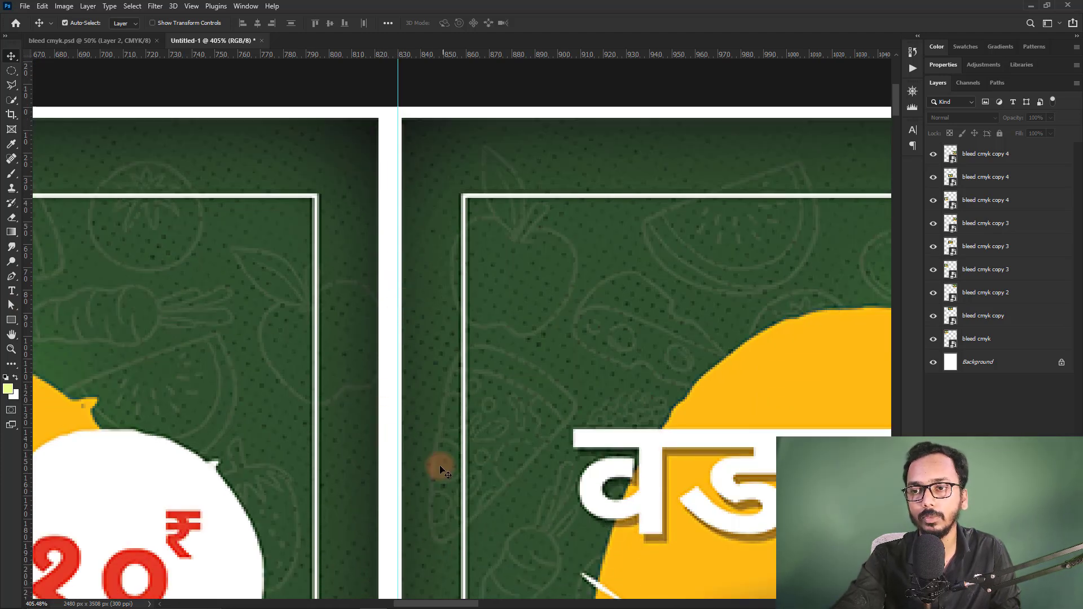
pyautogui.scroll(-3, 377, 184)
pyautogui.scroll(-3, 431, 271)
pyautogui.scroll(-2, 422, 247)
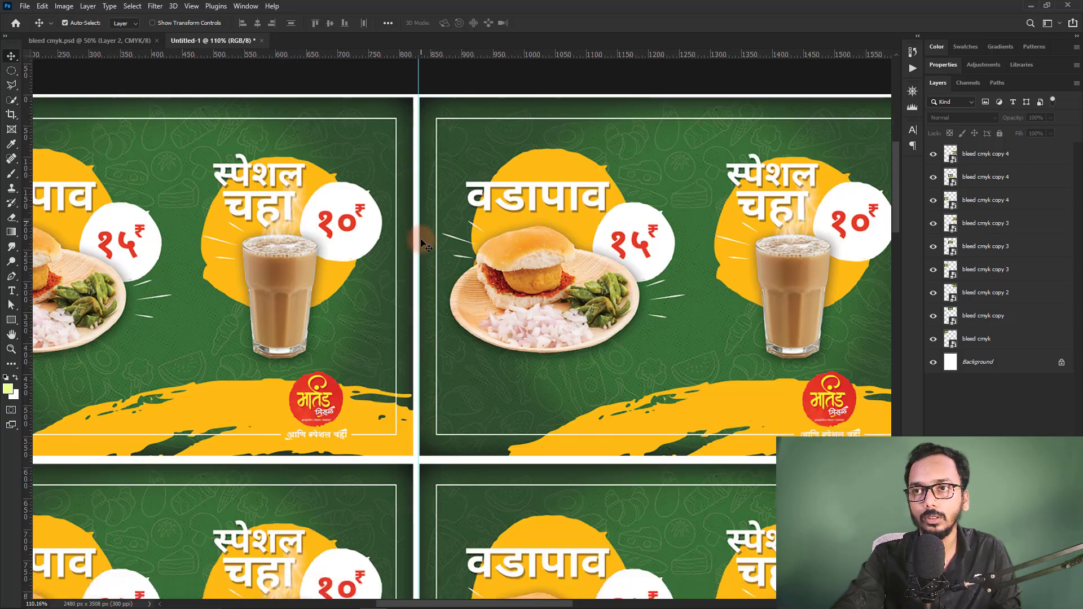
pyautogui.scroll(-2, 421, 242)
pyautogui.scroll(3, 412, 380)
pyautogui.scroll(3, 416, 380)
pyautogui.scroll(3, 423, 369)
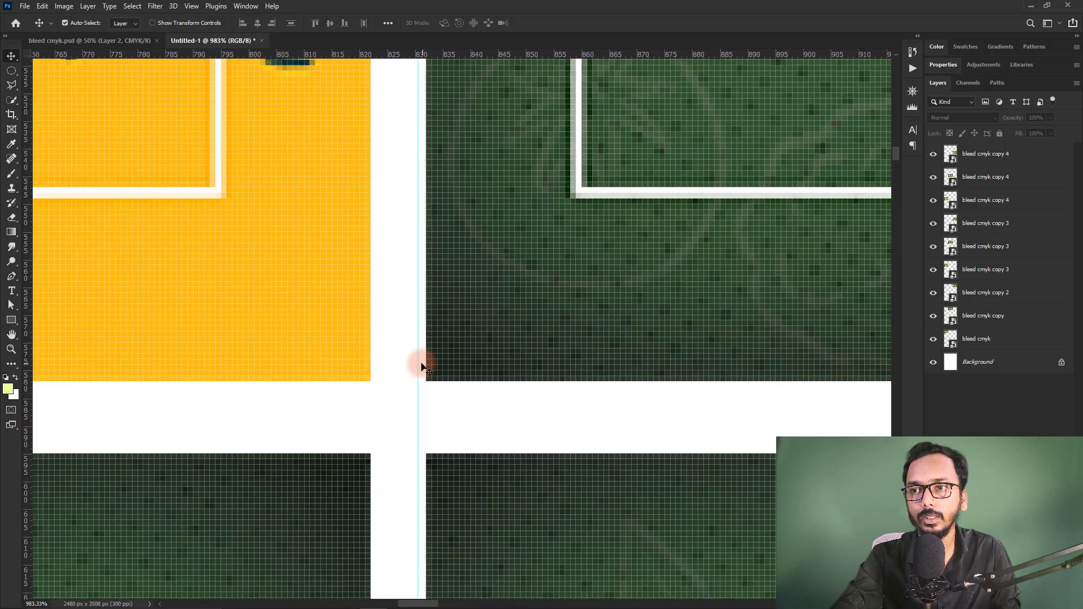
pyautogui.scroll(-3, 454, 338)
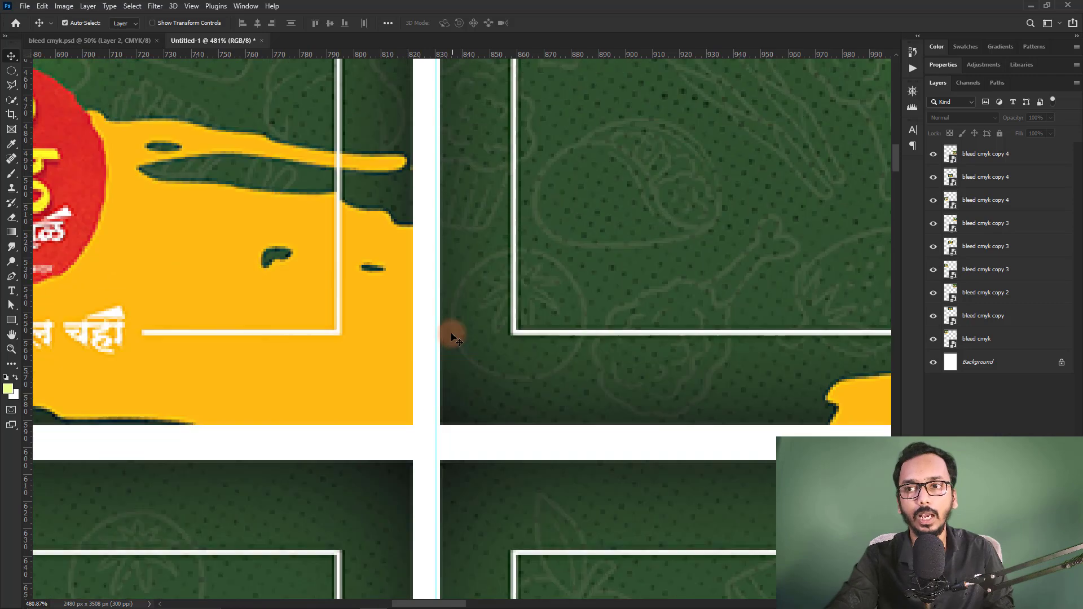
pyautogui.scroll(2, 457, 282)
pyautogui.scroll(-5, 428, 254)
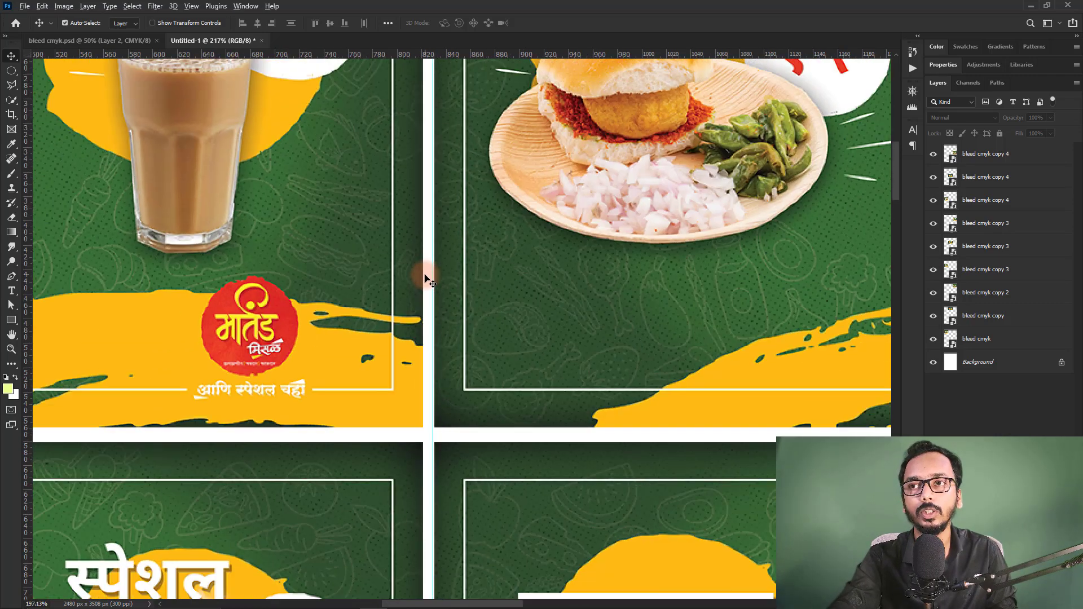
pyautogui.scroll(2, 441, 148)
pyautogui.scroll(1, 442, 154)
pyautogui.scroll(3, 441, 154)
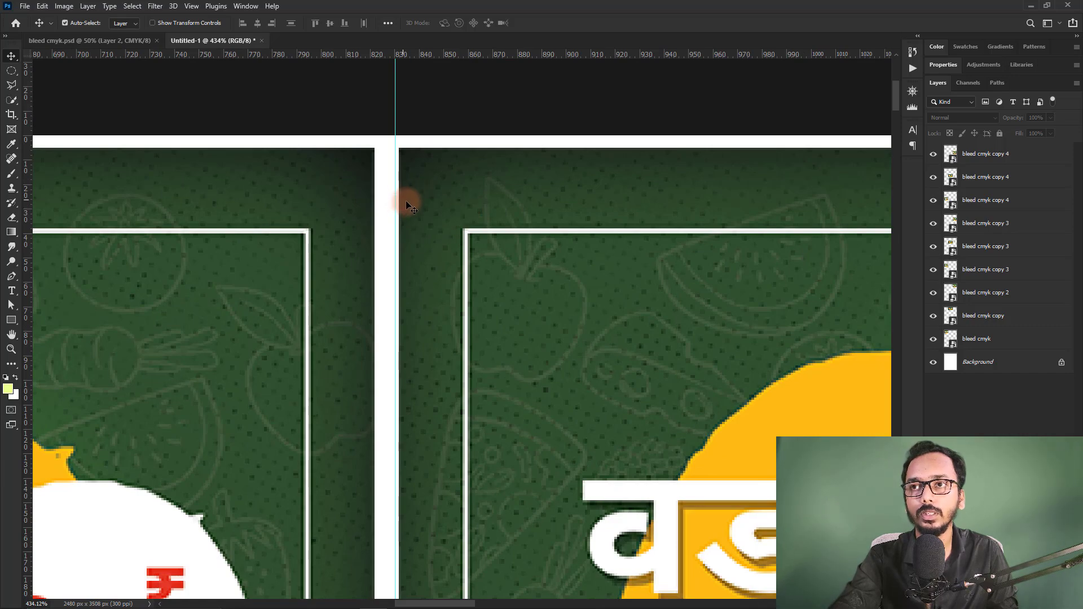
pyautogui.scroll(-3, 411, 212)
pyautogui.scroll(-2, 440, 231)
pyautogui.scroll(-2, 462, 242)
pyautogui.scroll(3, 465, 263)
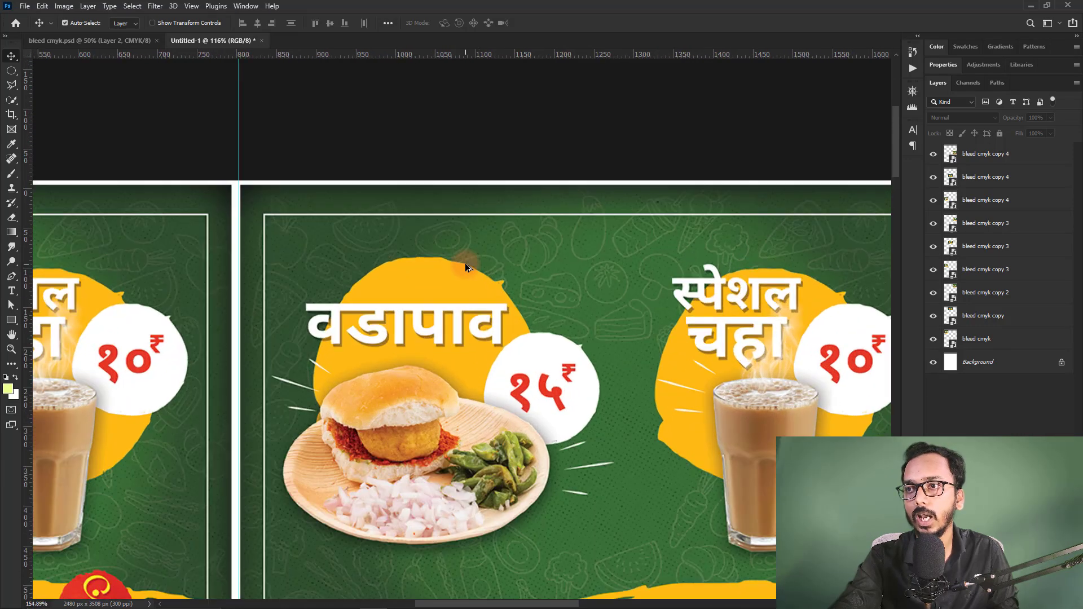
pyautogui.scroll(-2, 465, 263)
pyautogui.scroll(5, 254, 316)
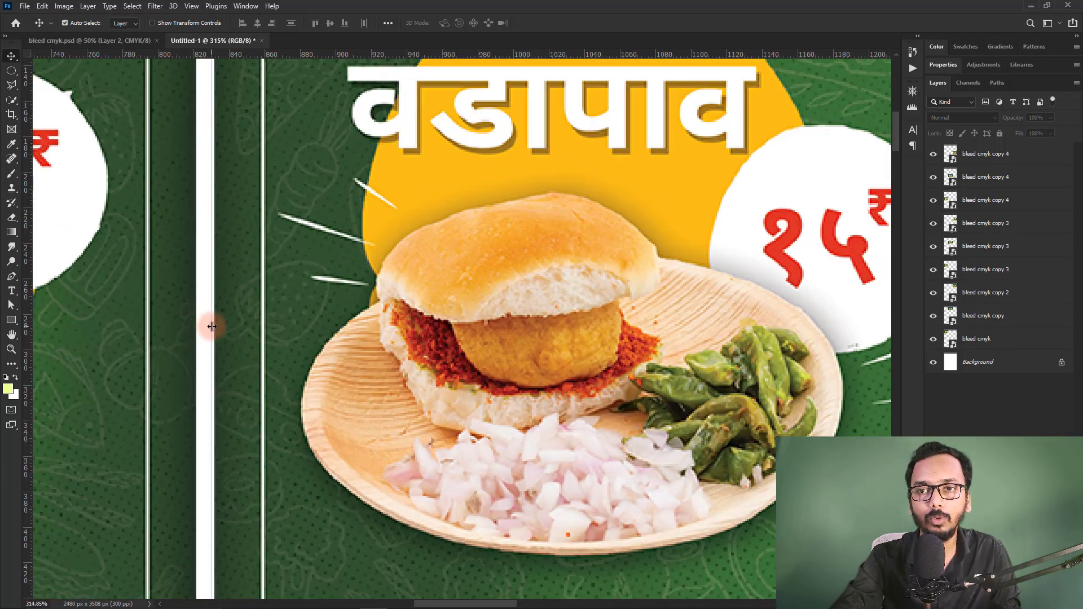
pyautogui.moveTo(212, 326)
pyautogui.mouseDown()
pyautogui.moveTo(236, 324)
pyautogui.moveTo(227, 323)
pyautogui.mouseUp()
pyautogui.scroll(-1, 226, 323)
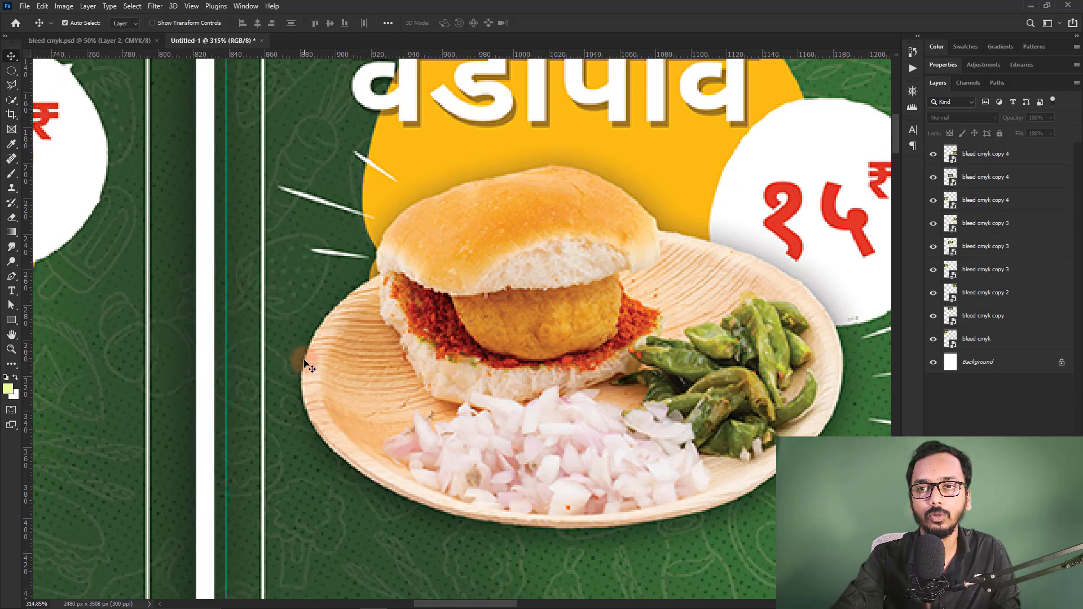
pyautogui.scroll(3, 271, 260)
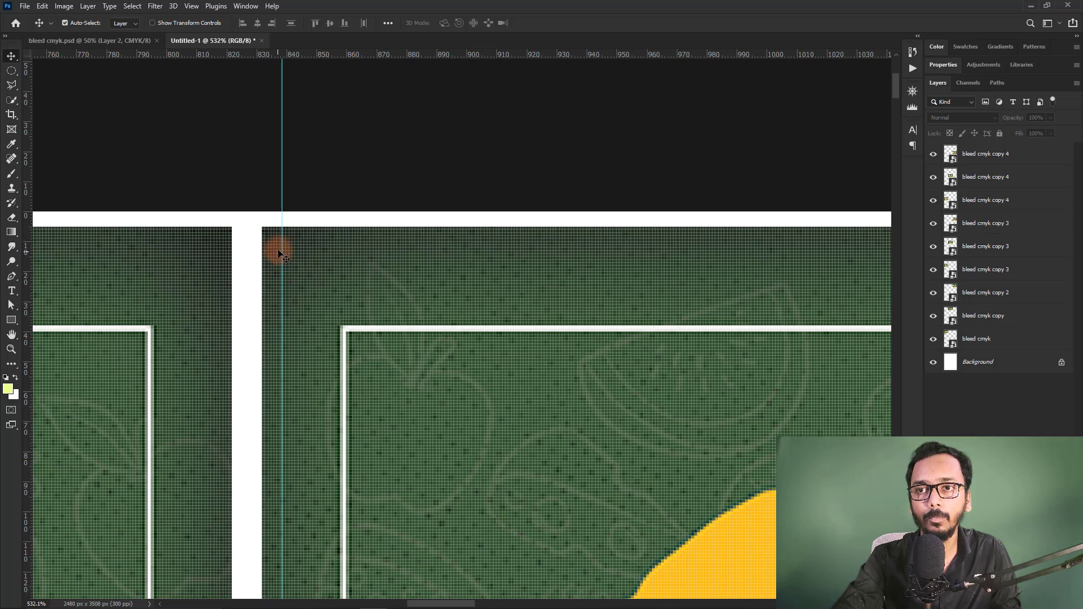
# Step: Add a horizontal guide below the posters' top edge, then test-move the bleed cmyk copy layer
pyautogui.moveTo(326, 61)
pyautogui.mouseDown()
pyautogui.moveTo(310, 273)
pyautogui.moveTo(279, 275)
pyautogui.mouseUp()
pyautogui.scroll(-1, 284, 230)
pyautogui.click(299, 228)
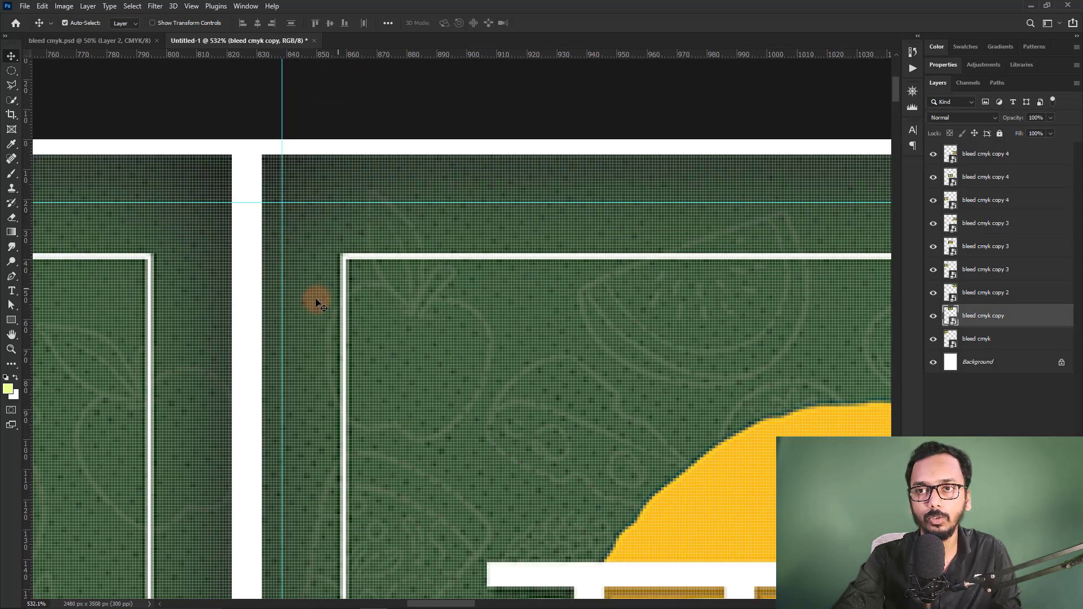
pyautogui.moveTo(314, 286); pyautogui.dragTo(348, 285)
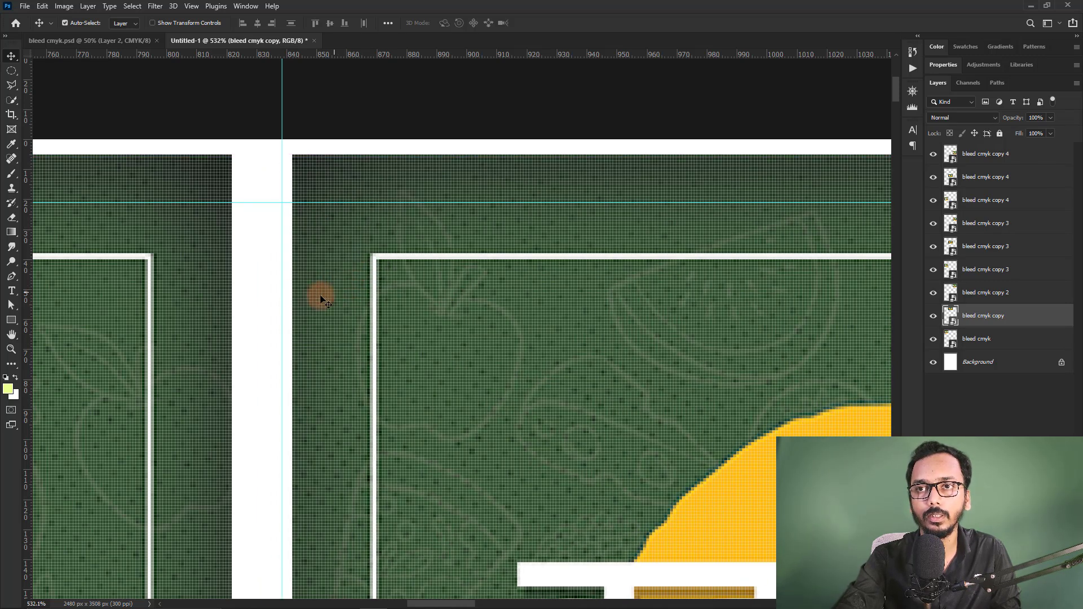
pyautogui.scroll(-1, 299, 225)
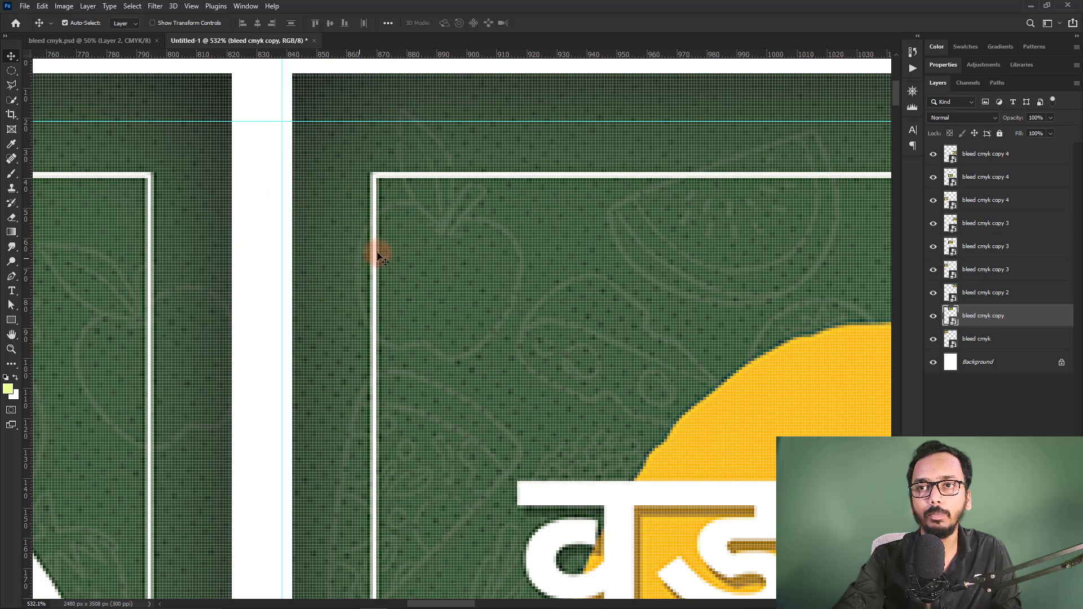
pyautogui.moveTo(487, 191); pyautogui.dragTo(459, 190)
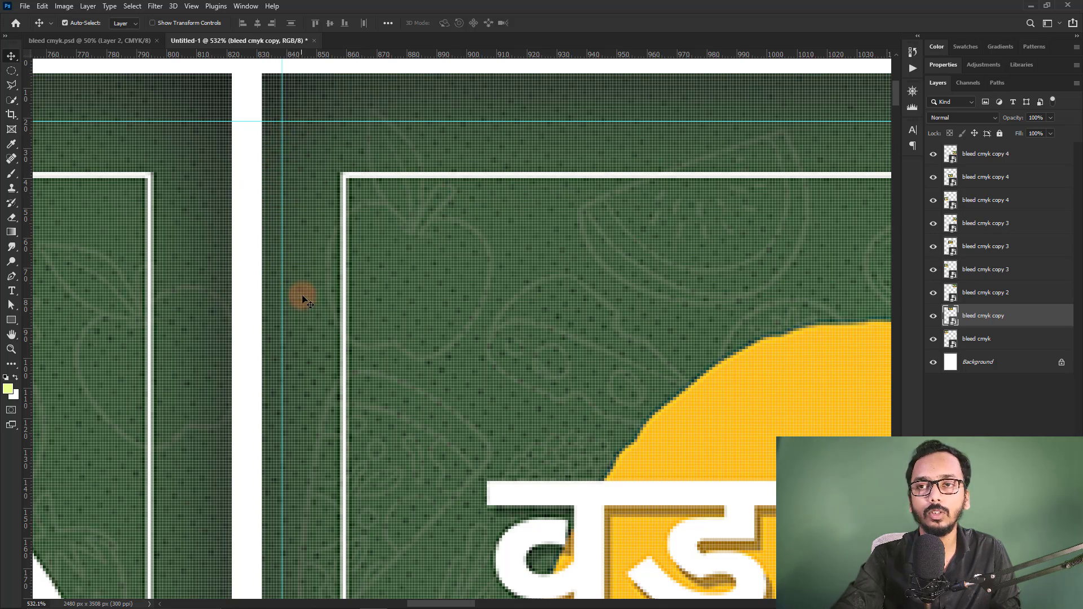
pyautogui.scroll(-3, 284, 234)
pyautogui.scroll(-3, 285, 233)
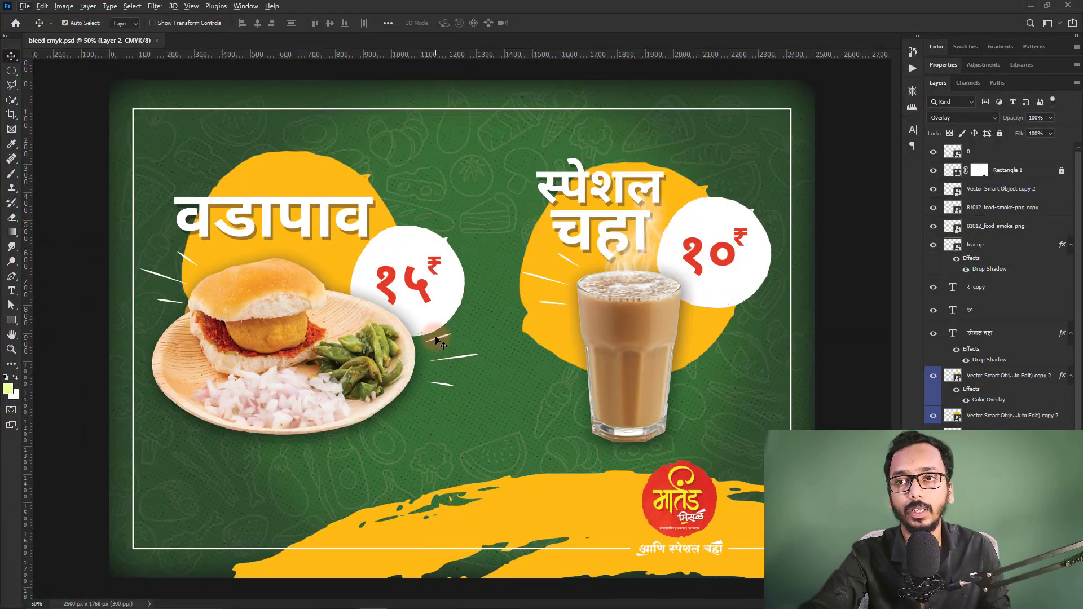
pyautogui.scroll(5, 356, 306)
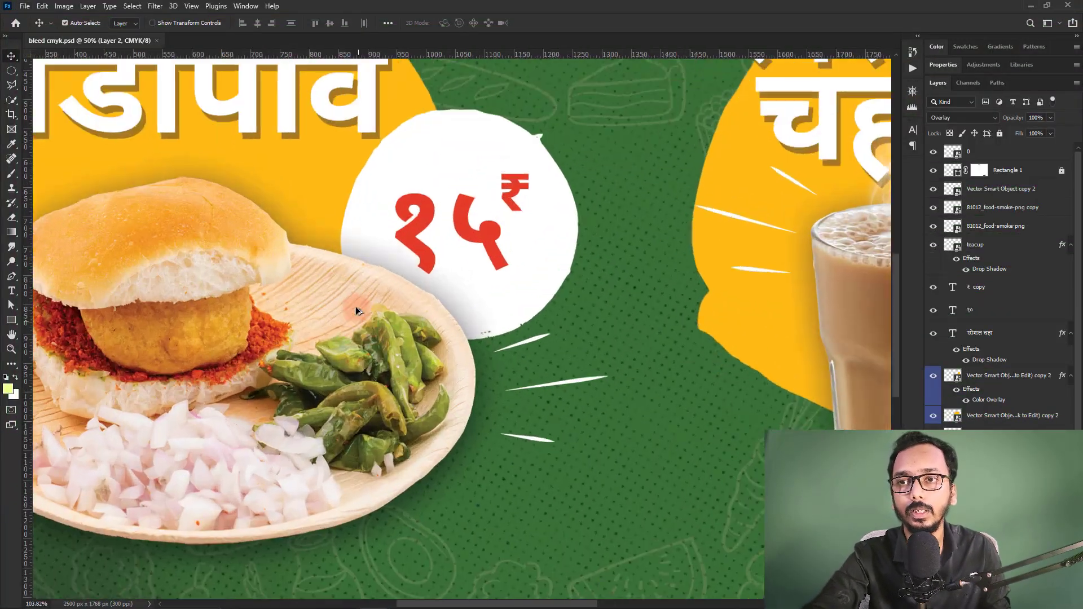
pyautogui.scroll(2, 269, 328)
pyautogui.scroll(3, 269, 328)
pyautogui.scroll(3, 217, 350)
pyautogui.scroll(3, 399, 321)
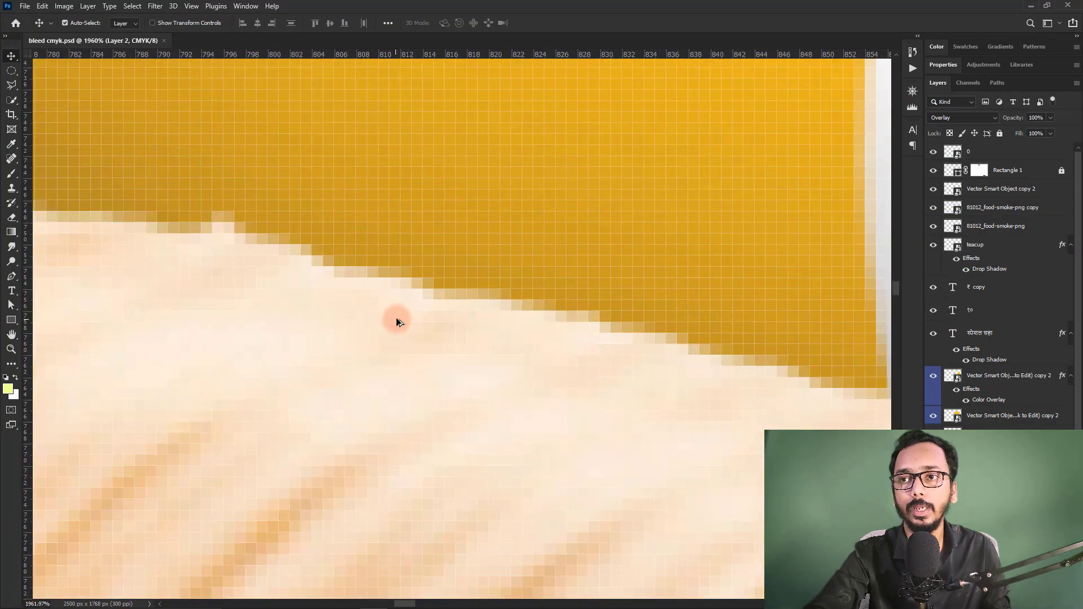
pyautogui.scroll(3, 399, 317)
pyautogui.scroll(1, 397, 320)
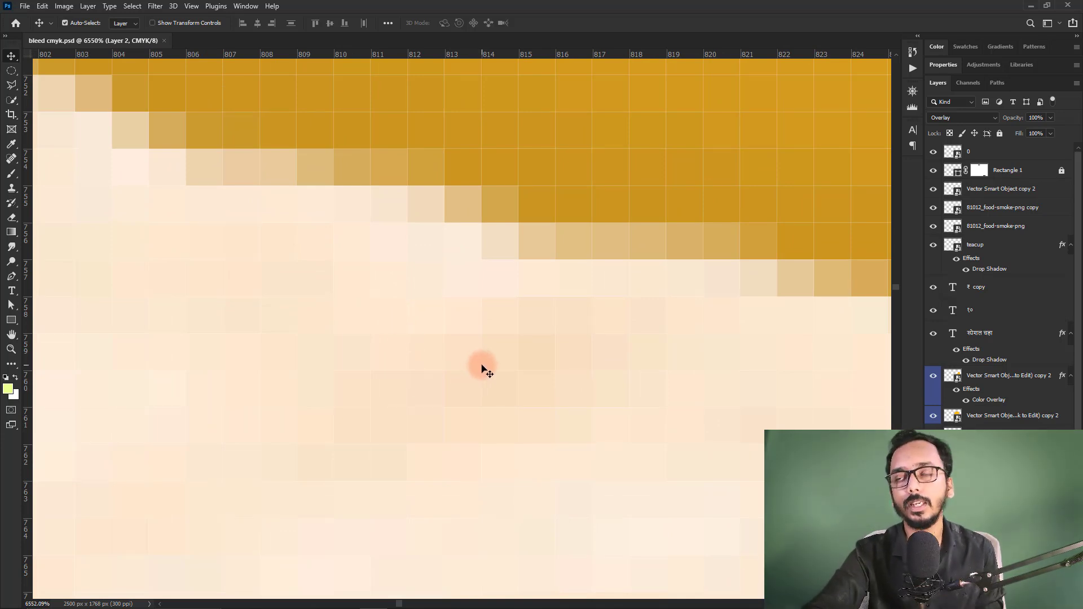
pyautogui.scroll(-5, 473, 352)
pyautogui.scroll(-5, 350, 363)
pyautogui.scroll(-3, 401, 374)
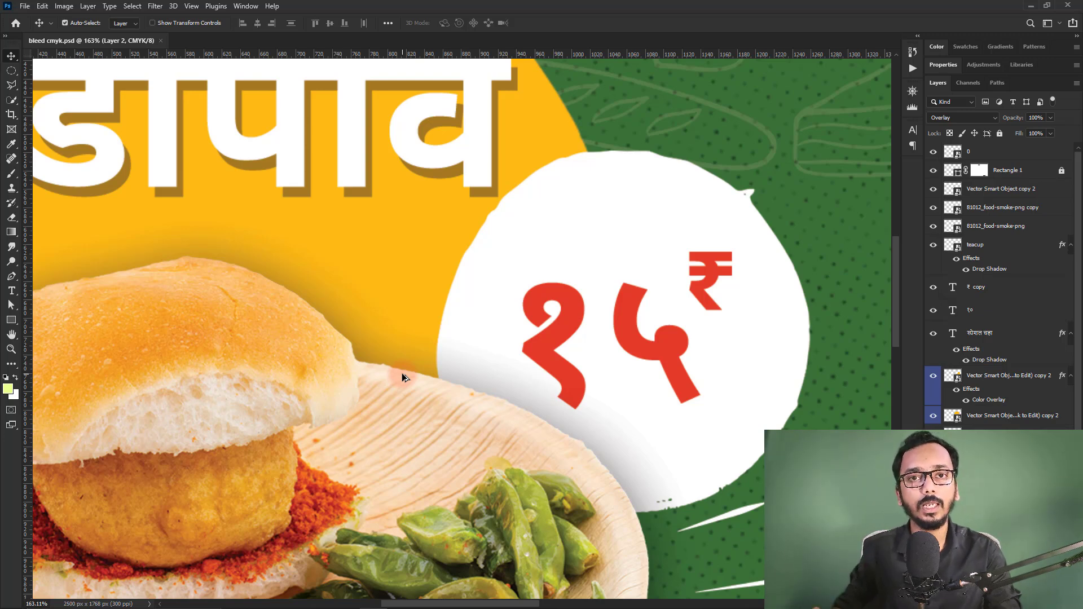
pyautogui.scroll(2, 544, 218)
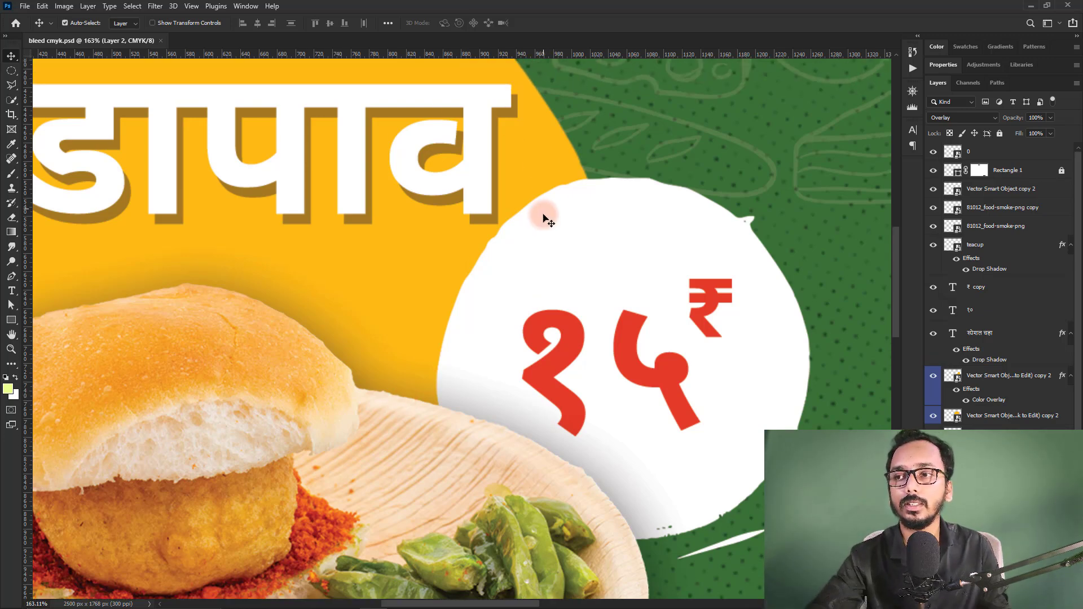
pyautogui.keyDown('alt'); pyautogui.scroll(5, 483, 206); pyautogui.keyUp('alt')
pyautogui.keyDown('alt'); pyautogui.scroll(3, 471, 338); pyautogui.keyUp('alt')
pyautogui.keyDown('alt'); pyautogui.scroll(2, 472, 337); pyautogui.keyUp('alt')
pyautogui.keyDown('alt'); pyautogui.scroll(2, 541, 273); pyautogui.keyUp('alt')
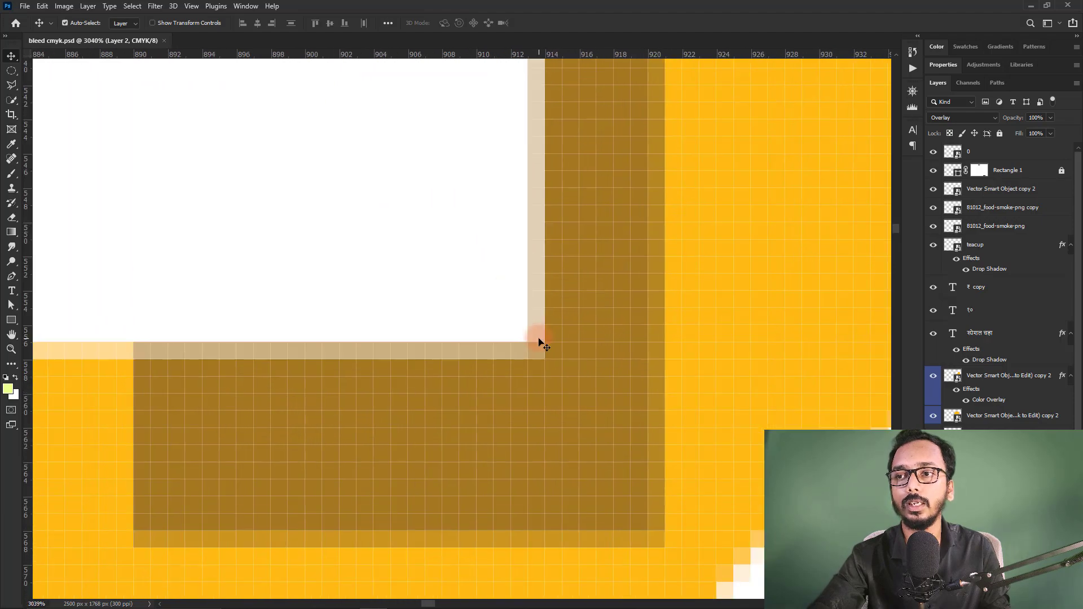
pyautogui.keyDown('alt'); pyautogui.scroll(2, 537, 338); pyautogui.keyUp('alt')
pyautogui.keyDown('alt'); pyautogui.scroll(1, 529, 412); pyautogui.keyUp('alt')
pyautogui.keyDown('alt'); pyautogui.scroll(-2, 537, 378); pyautogui.keyUp('alt')
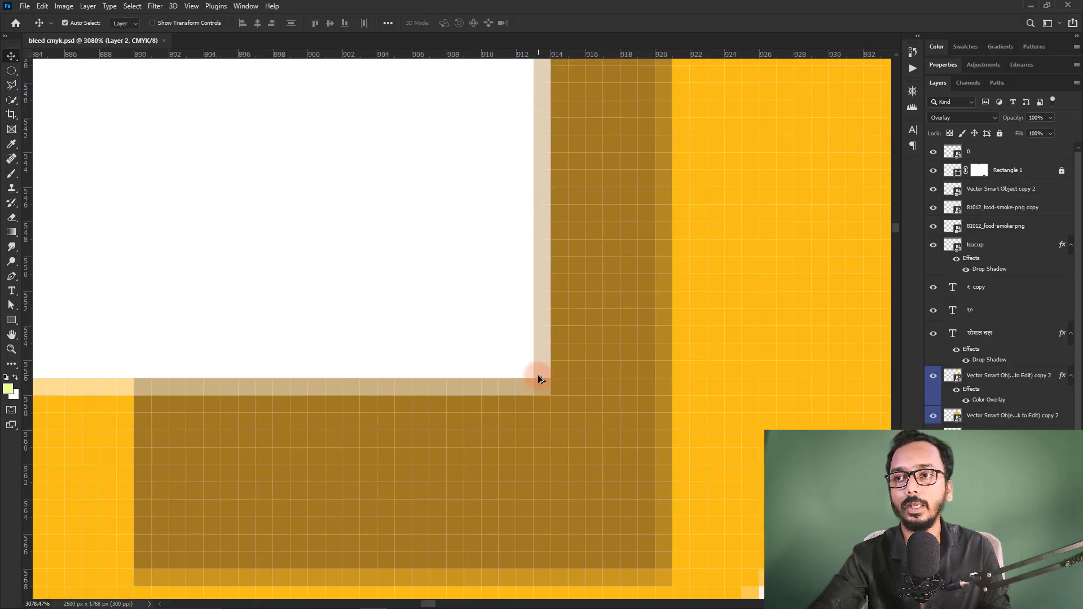
pyautogui.keyDown('alt'); pyautogui.scroll(-2, 530, 372); pyautogui.keyUp('alt')
pyautogui.keyDown('alt'); pyautogui.scroll(-2, 507, 356); pyautogui.keyUp('alt')
pyautogui.keyDown('alt'); pyautogui.scroll(-1, 496, 338); pyautogui.keyUp('alt')
pyautogui.keyDown('alt'); pyautogui.scroll(3, 499, 335); pyautogui.keyUp('alt')
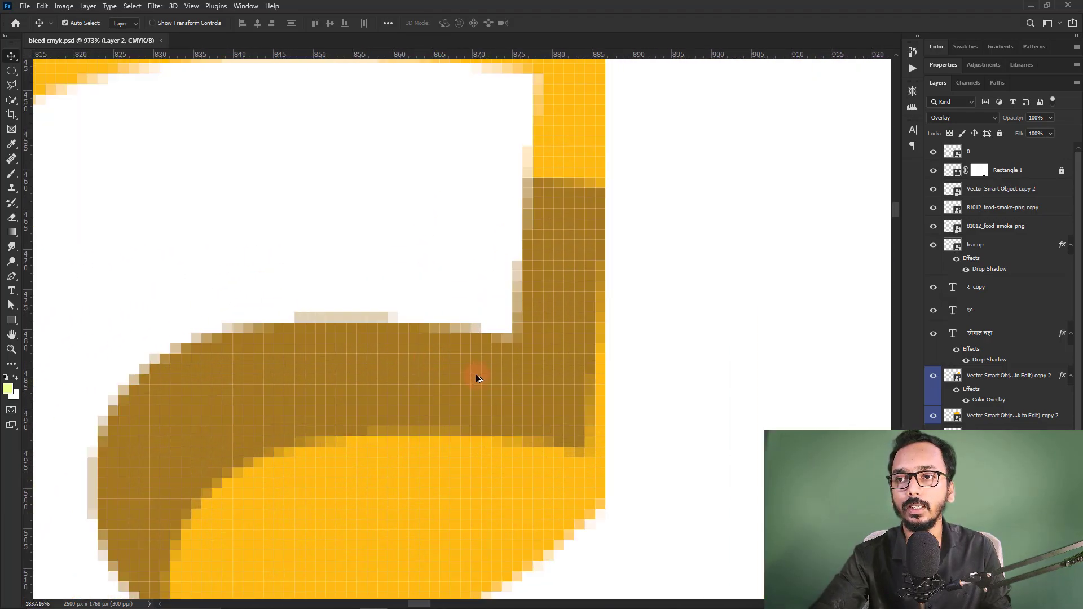
pyautogui.keyDown('alt'); pyautogui.scroll(2, 473, 375); pyautogui.keyUp('alt')
pyautogui.keyDown('alt'); pyautogui.scroll(2, 510, 350); pyautogui.keyUp('alt')
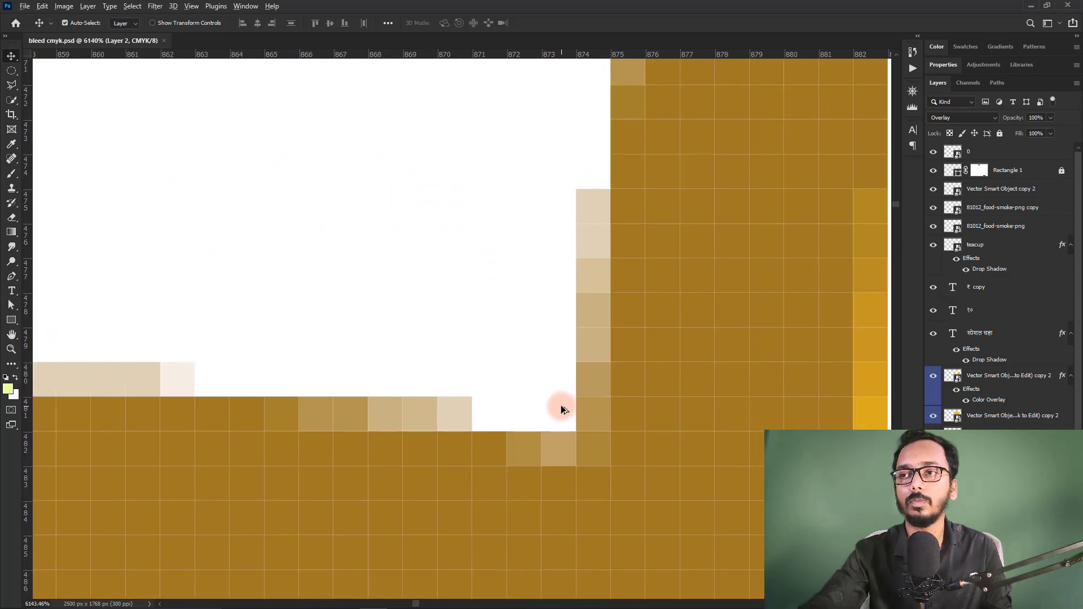
pyautogui.keyDown('alt'); pyautogui.scroll(-2, 561, 411); pyautogui.keyUp('alt')
pyautogui.keyDown('alt'); pyautogui.scroll(-2, 515, 401); pyautogui.keyUp('alt')
pyautogui.keyDown('alt'); pyautogui.scroll(-2, 510, 401); pyautogui.keyUp('alt')
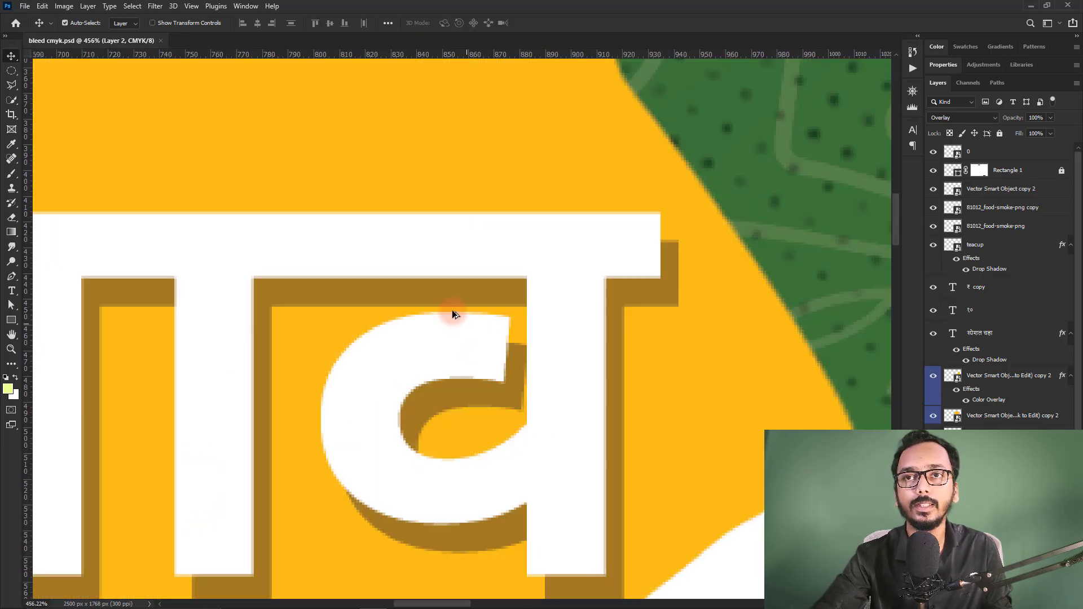
# Step: Save the poster as Photoshop PDF bleed cmyk.pdf using the High Quality Print preset
pyautogui.click(25, 6)
pyautogui.click(55, 144)
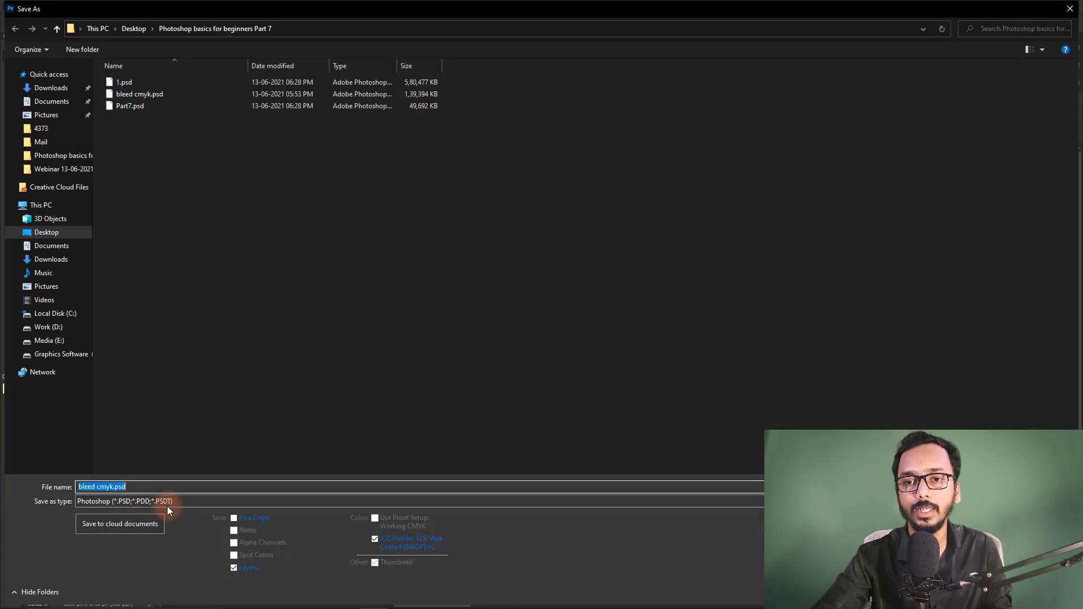
pyautogui.click(167, 502)
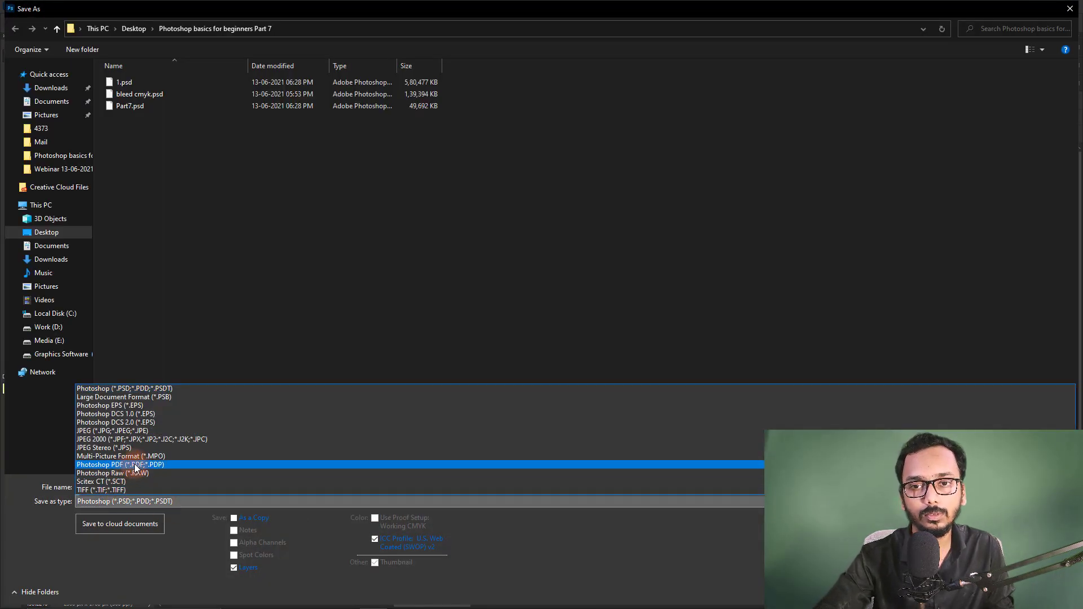
pyautogui.click(122, 465)
pyautogui.press('Return')
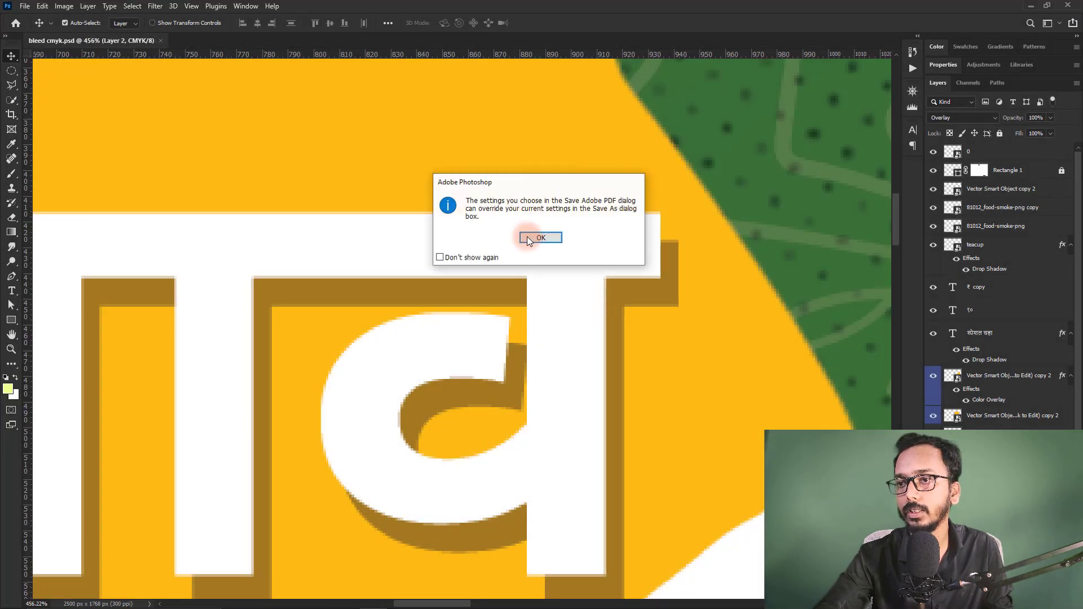
pyautogui.click(527, 242)
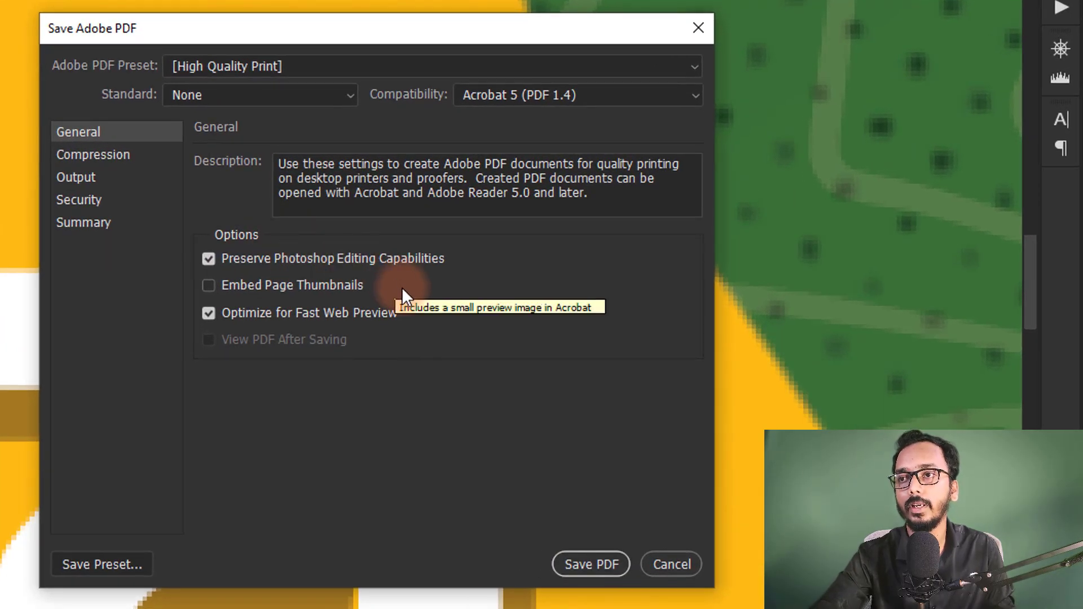
pyautogui.click(269, 68)
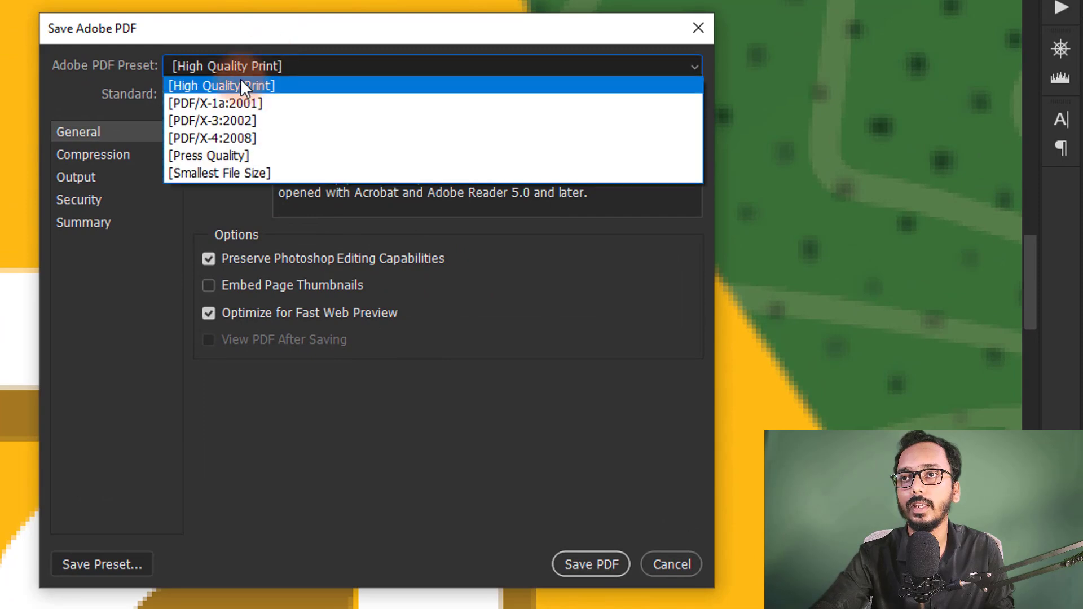
pyautogui.click(263, 84)
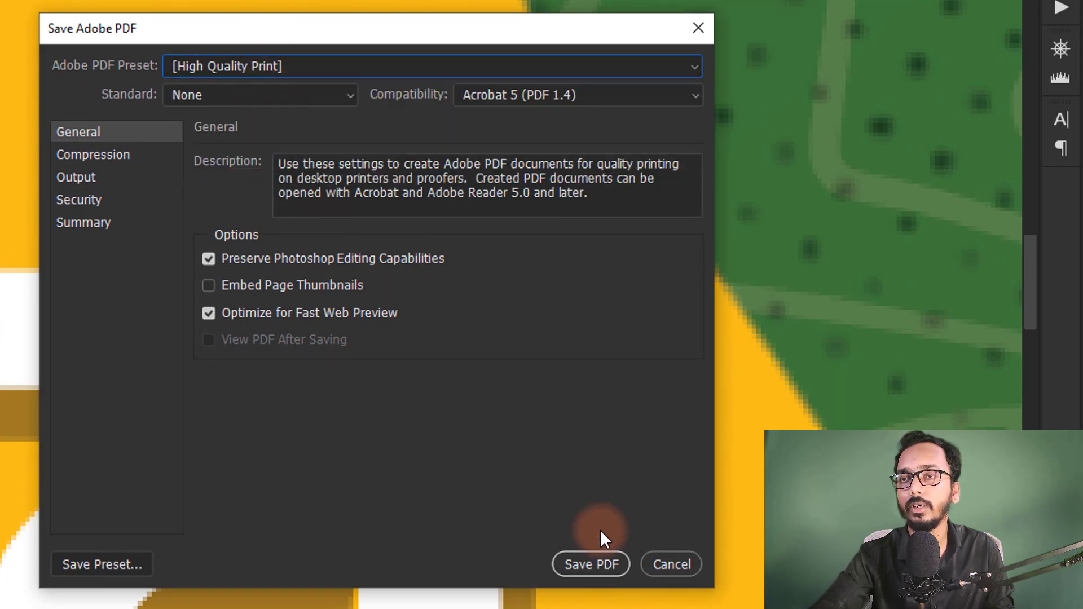
pyautogui.click(580, 563)
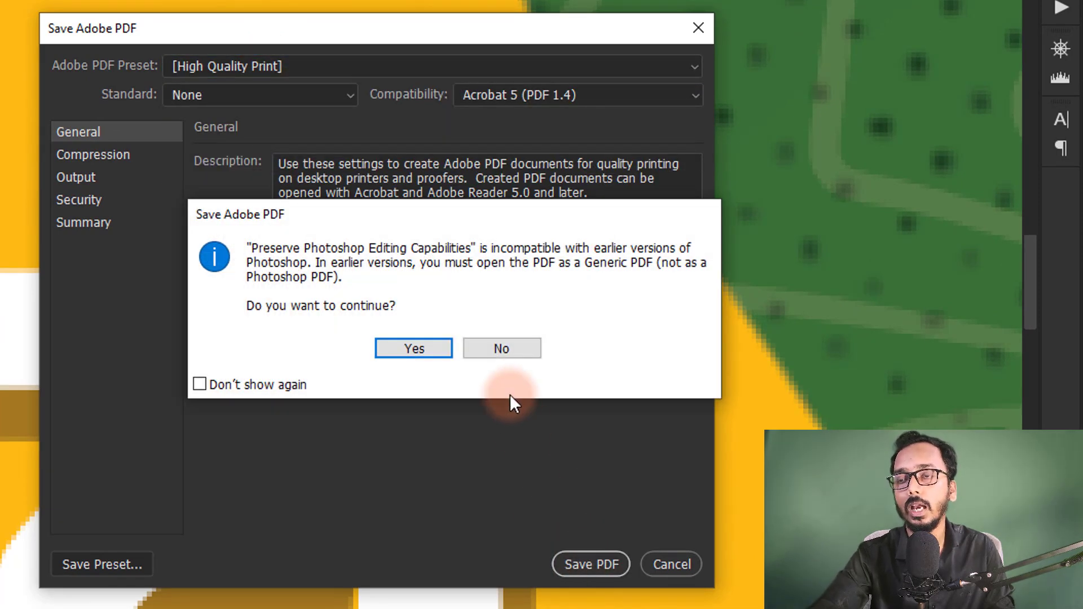
pyautogui.click(516, 357)
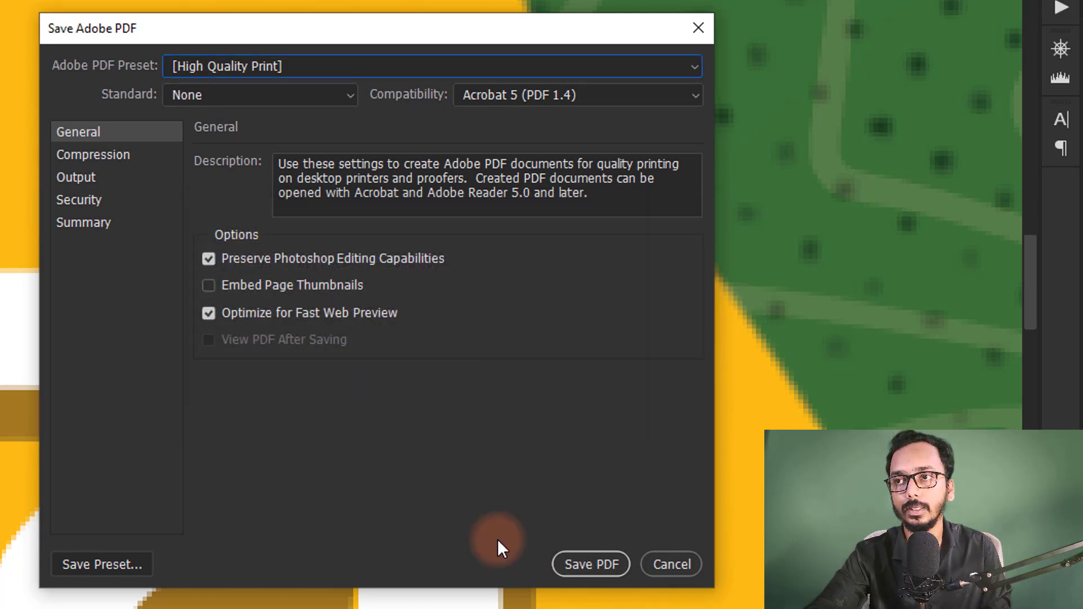
pyautogui.click(609, 554)
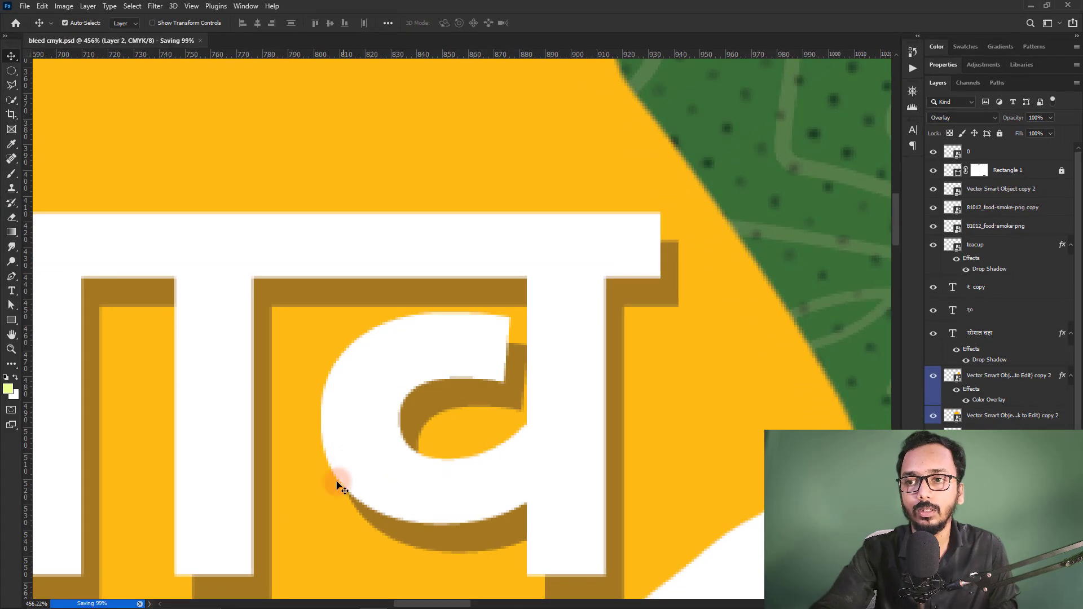
# Step: Go to the Part 7 folder in File Explorer and open bleed cmyk.pdf
pyautogui.hotkey('alt', 'Tab')
pyautogui.click(582, 285)
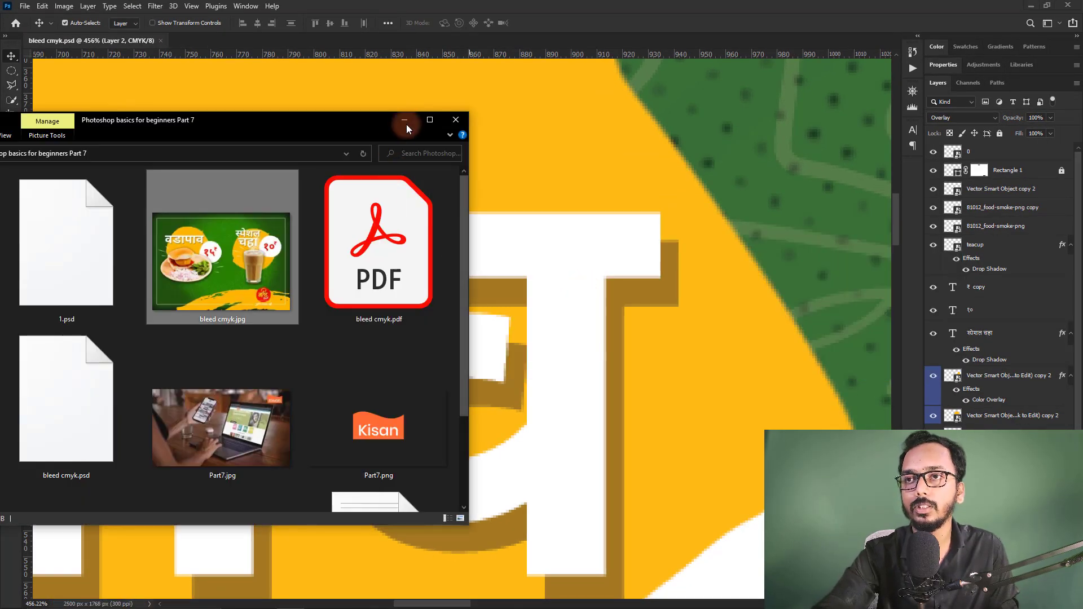
pyautogui.click(435, 121)
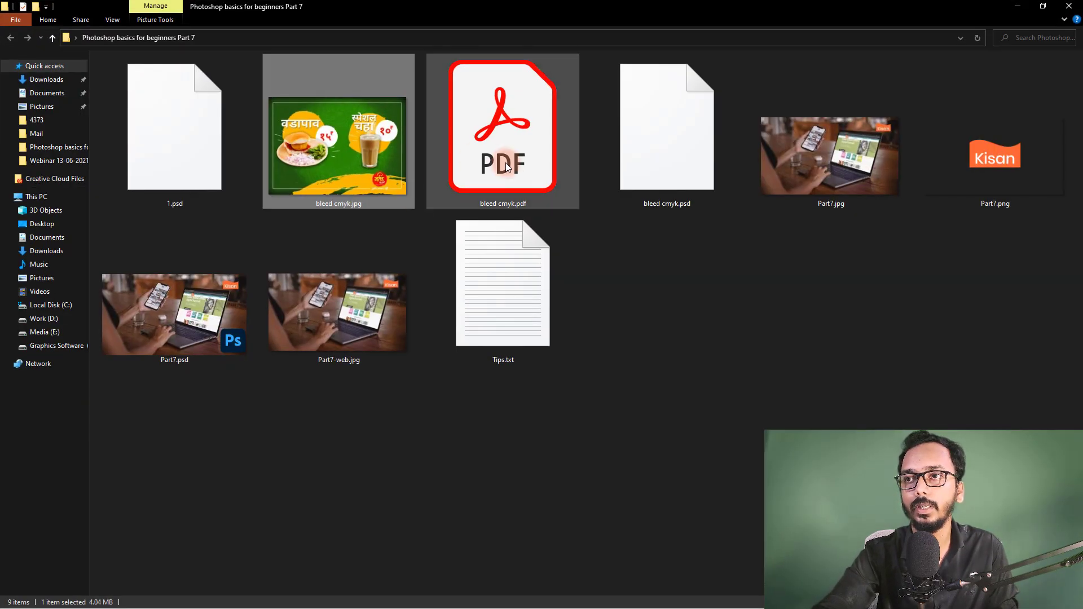
pyautogui.click(564, 192)
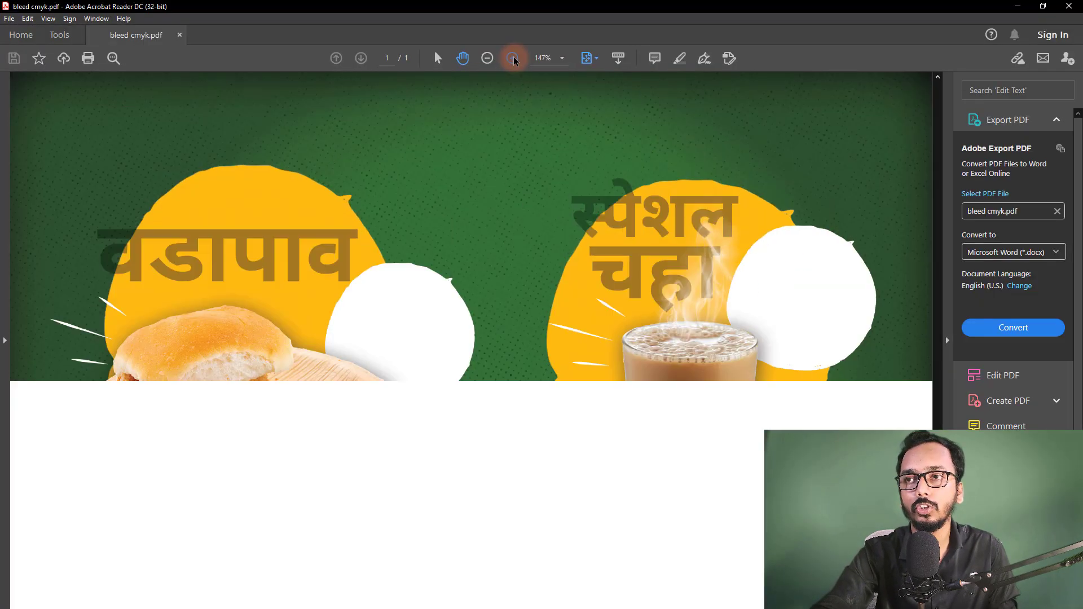
# Step: Zoom the PDF to maximum magnification to inspect the white headline letter edges
pyautogui.click(512, 58)
pyautogui.click(512, 58)
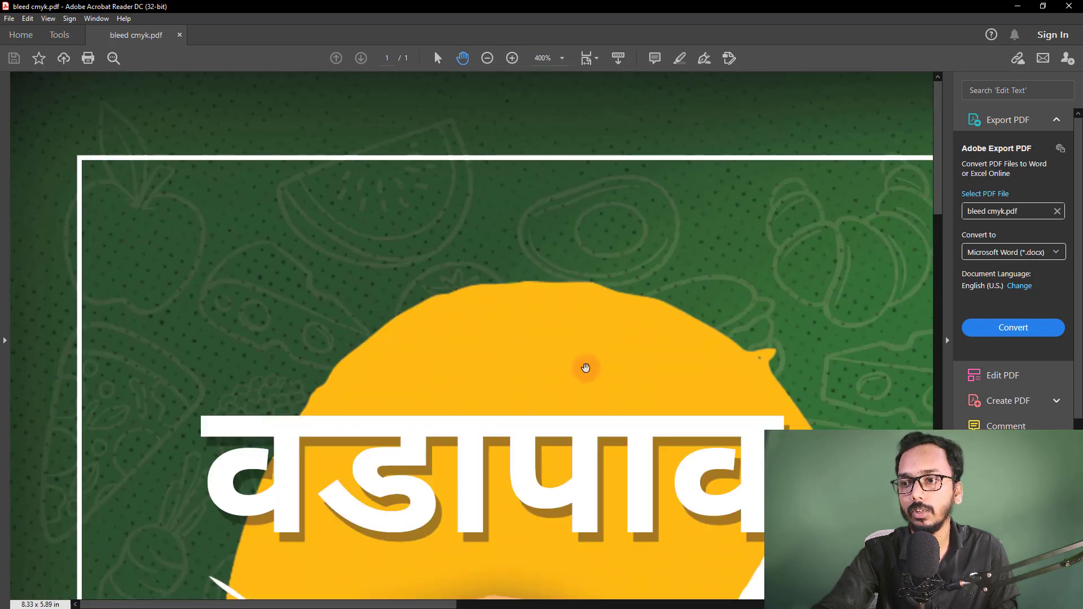
pyautogui.scroll(-3, 570, 387)
pyautogui.scroll(-2, 439, 576)
pyautogui.click(513, 58)
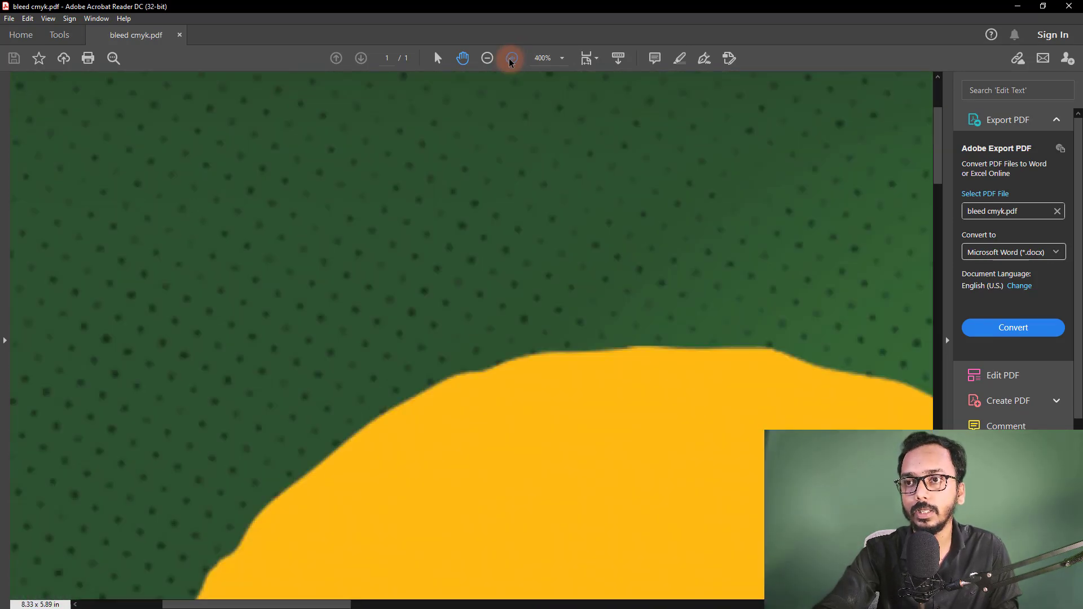
pyautogui.moveTo(590, 240)
pyautogui.mouseDown()
pyautogui.moveTo(552, 207)
pyautogui.moveTo(589, 476)
pyautogui.mouseUp()
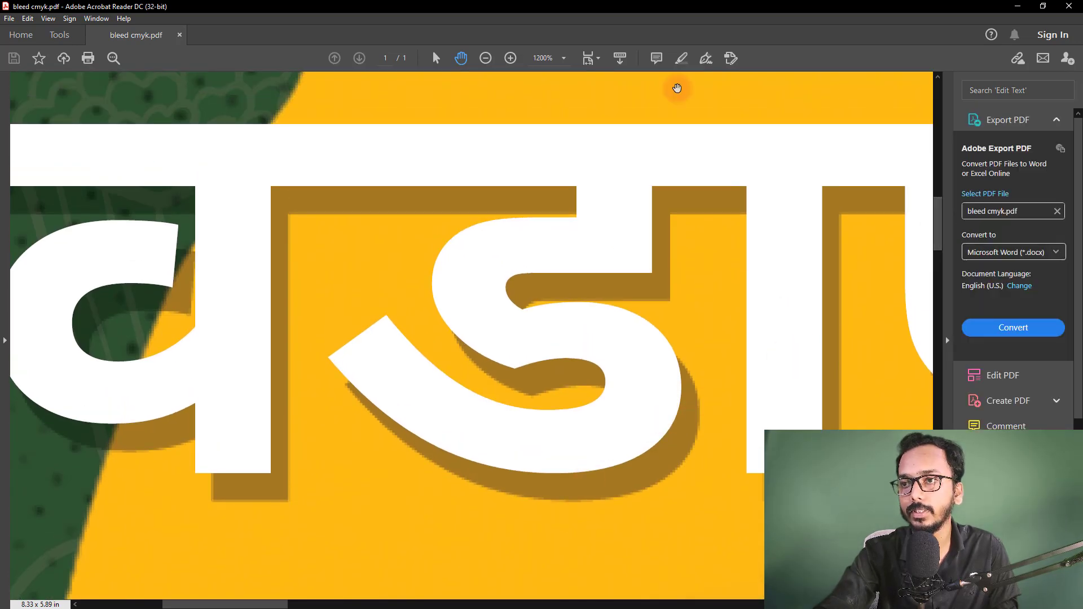
pyautogui.click(510, 58)
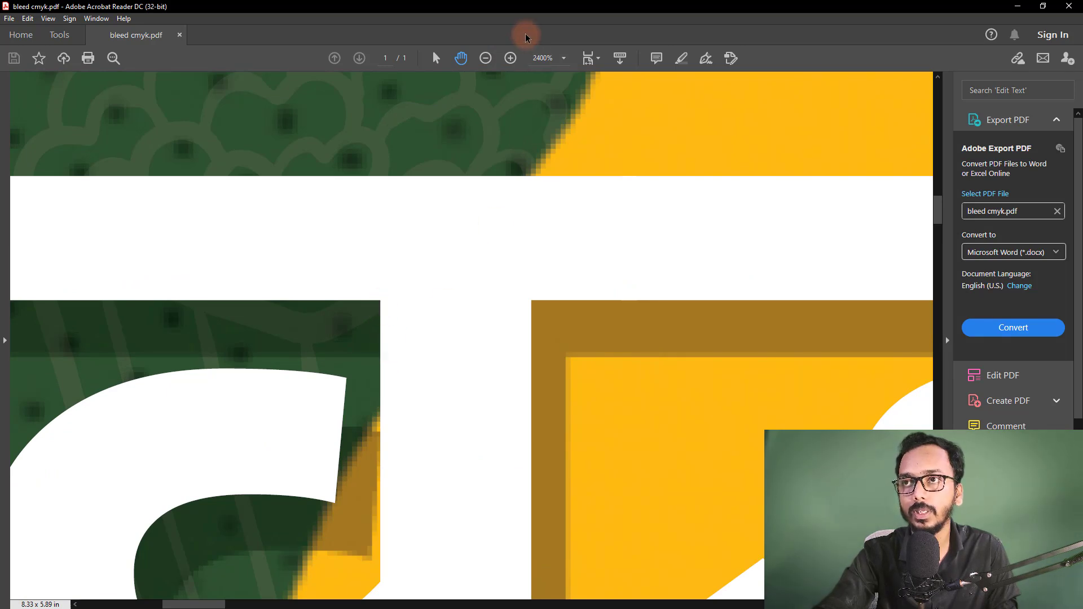
pyautogui.click(510, 58)
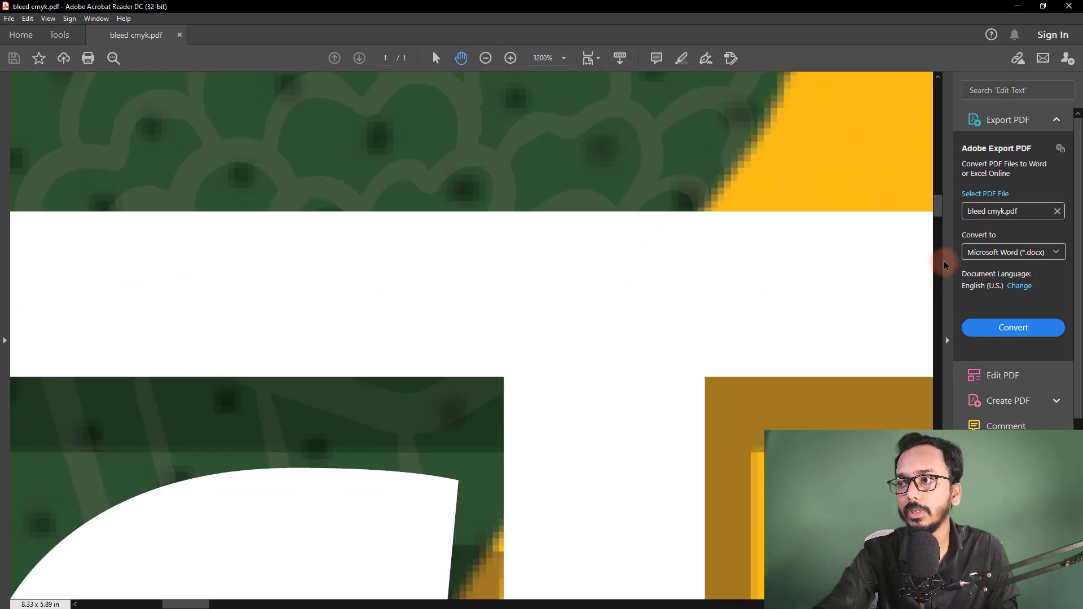
pyautogui.moveTo(940, 211); pyautogui.dragTo(940, 194)
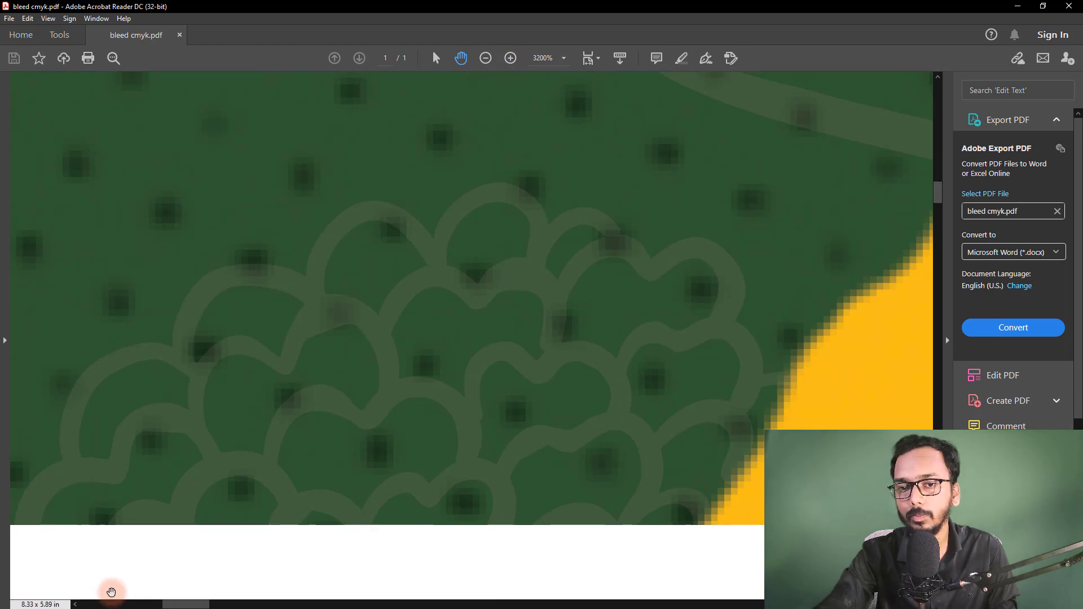
pyautogui.moveTo(189, 604); pyautogui.dragTo(213, 584)
pyautogui.scroll(3, 425, 317)
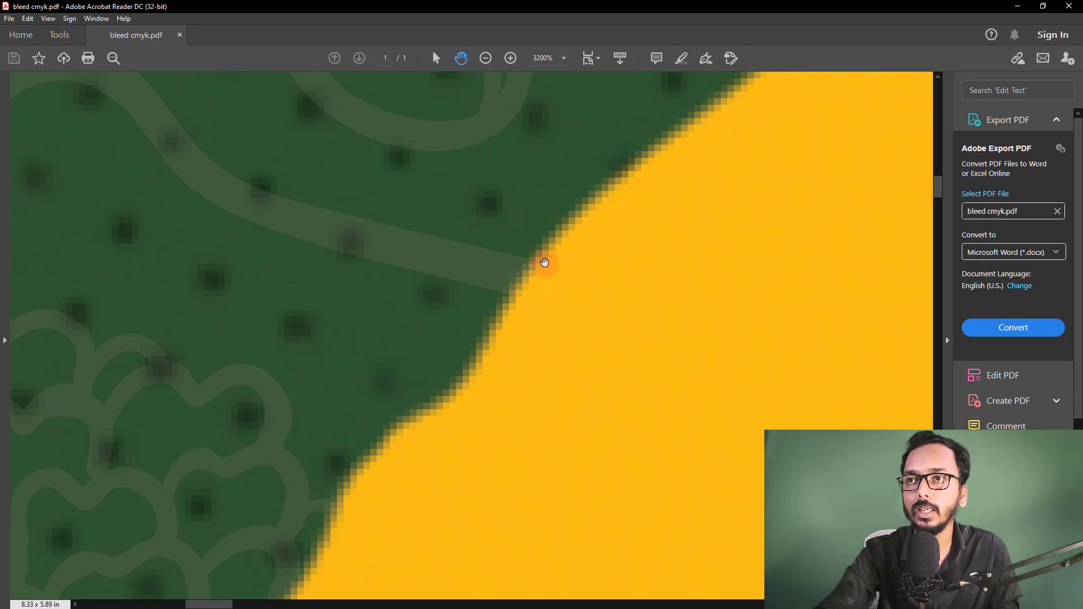
pyautogui.scroll(1, 541, 263)
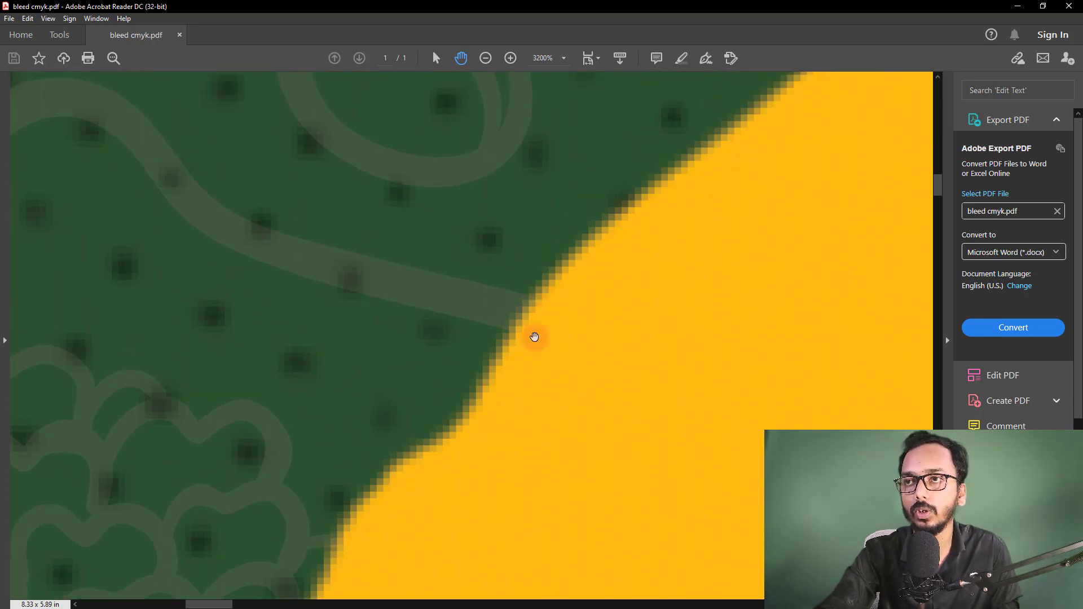
pyautogui.scroll(2, 509, 250)
pyautogui.scroll(1, 503, 273)
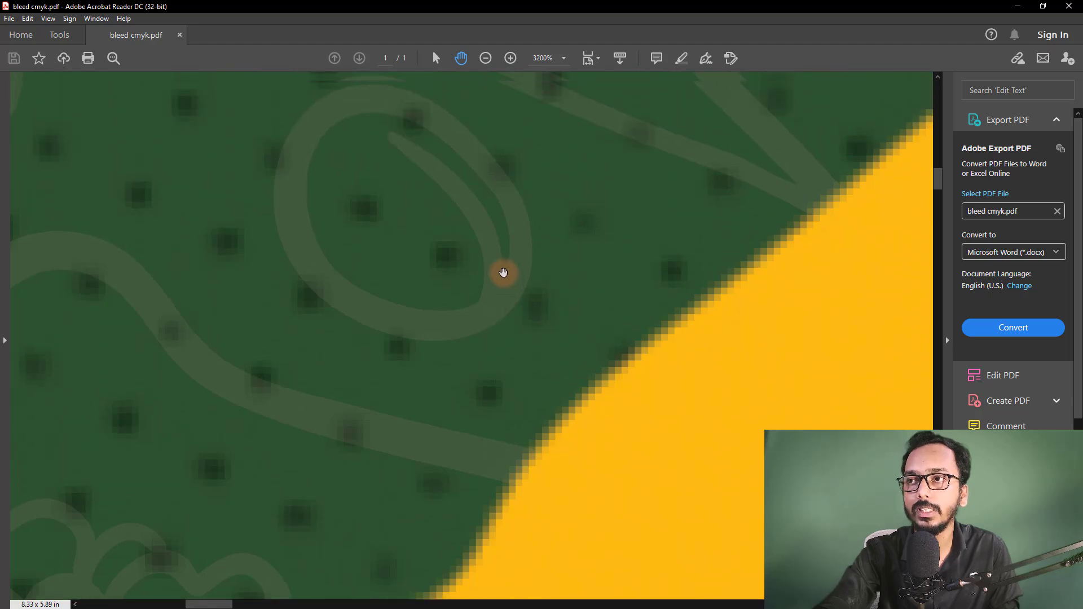
pyautogui.scroll(1, 503, 273)
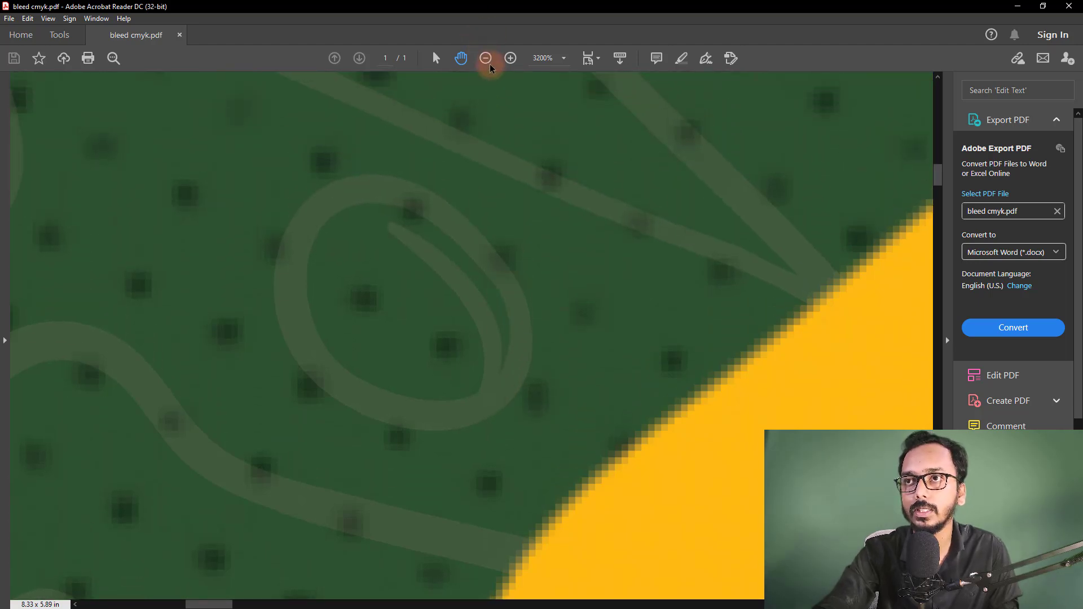
# Step: Zoom back out, then magnify the red ₹ price circle to inspect its edges
pyautogui.click(487, 58)
pyautogui.click(486, 58)
pyautogui.click(486, 59)
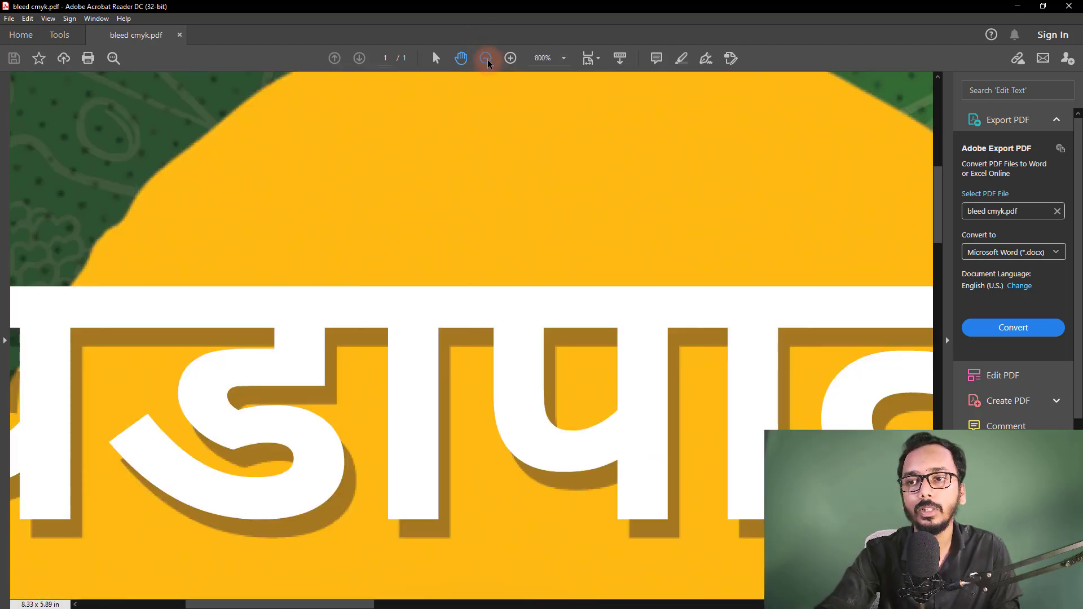
pyautogui.click(487, 58)
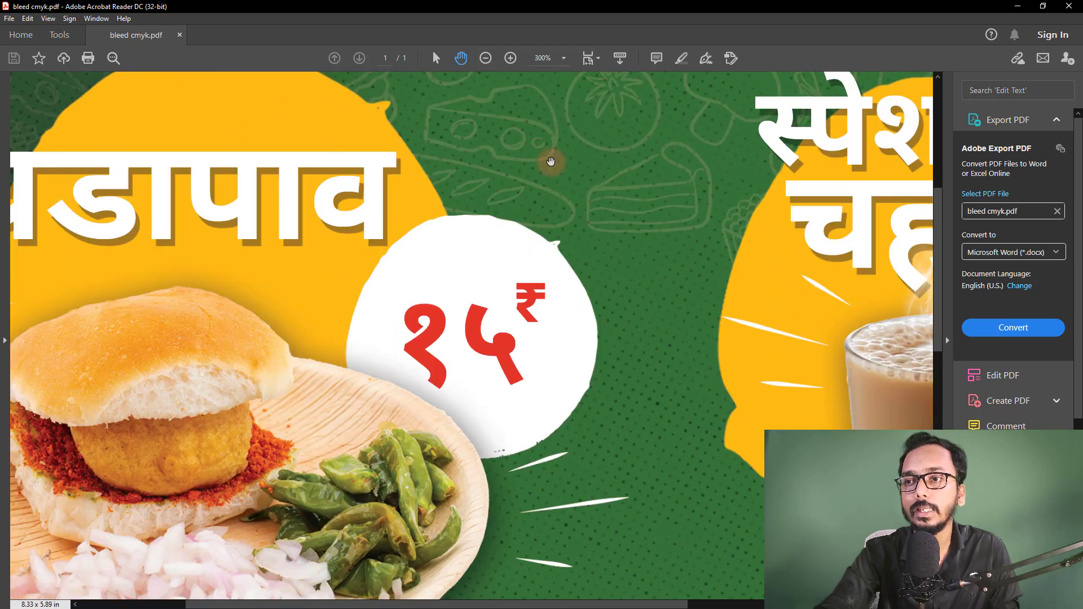
pyautogui.click(510, 58)
pyautogui.click(511, 58)
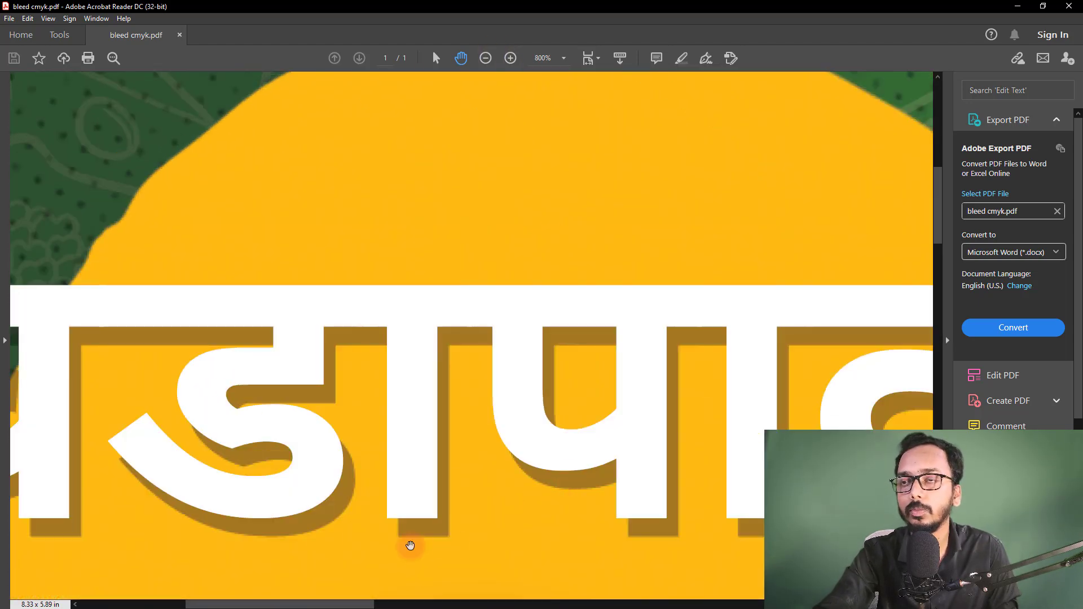
pyautogui.moveTo(322, 606); pyautogui.dragTo(493, 605)
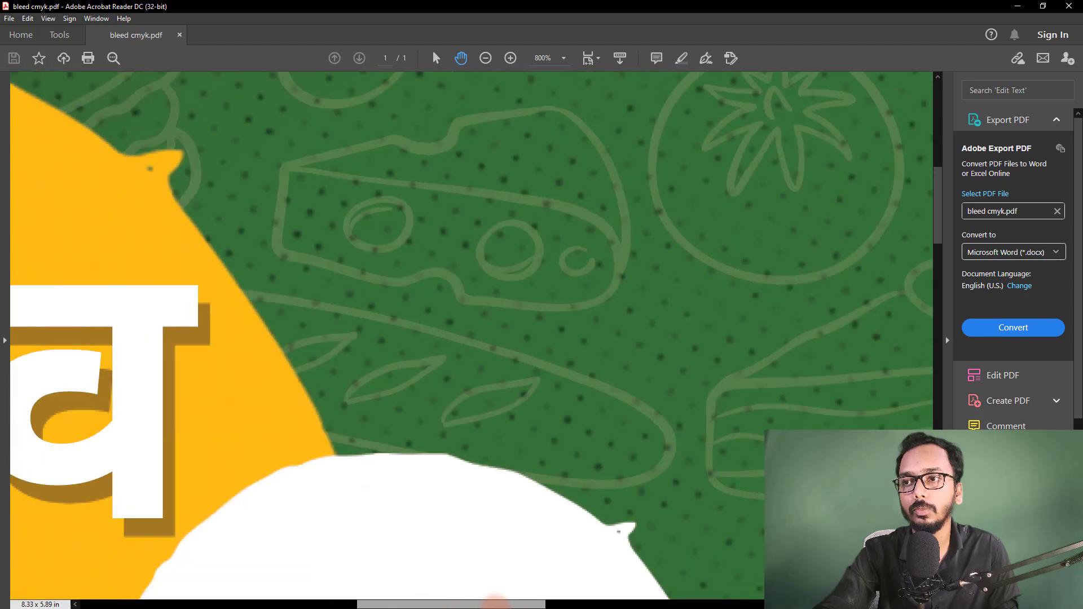
pyautogui.moveTo(938, 223); pyautogui.dragTo(938, 307)
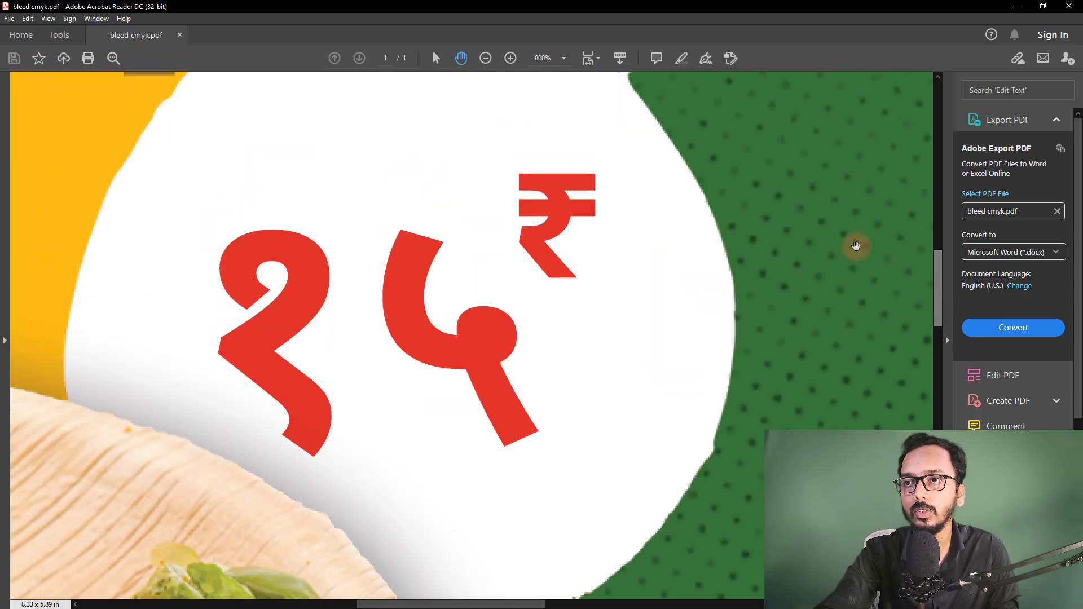
pyautogui.click(514, 58)
pyautogui.click(514, 58)
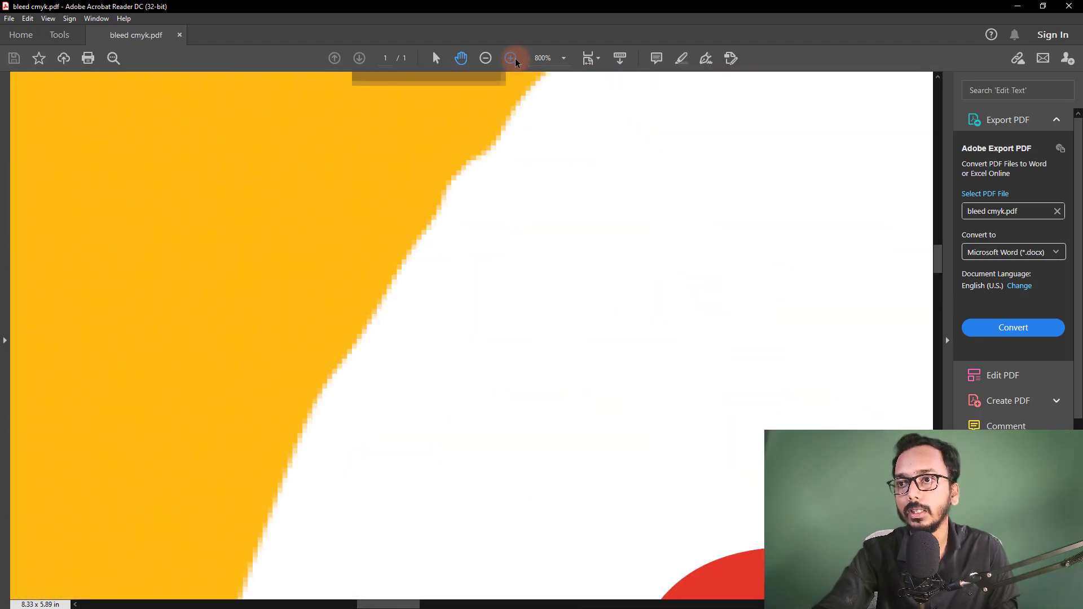
pyautogui.moveTo(376, 605); pyautogui.dragTo(448, 605)
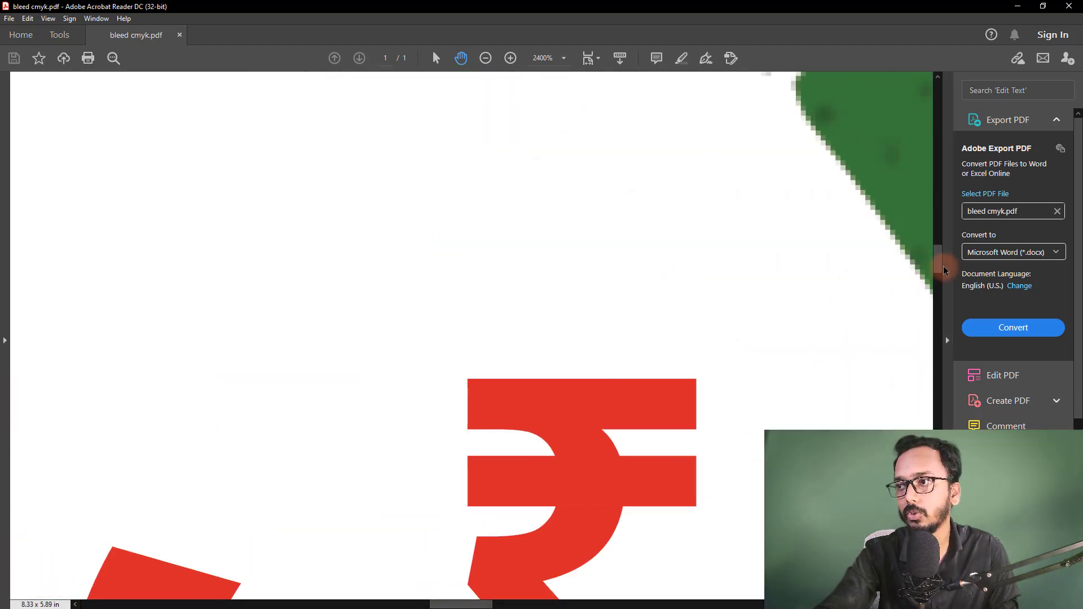
pyautogui.moveTo(938, 260); pyautogui.dragTo(938, 279)
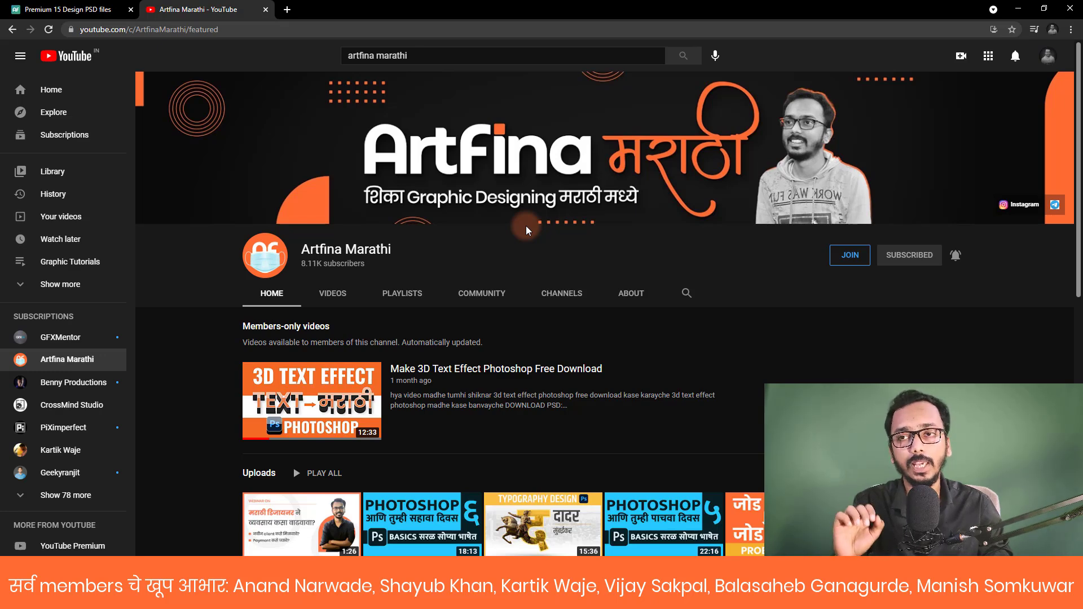
# Step: Show the PLAYLISTS tab on the Artfina Marathi YouTube channel
pyautogui.click(403, 294)
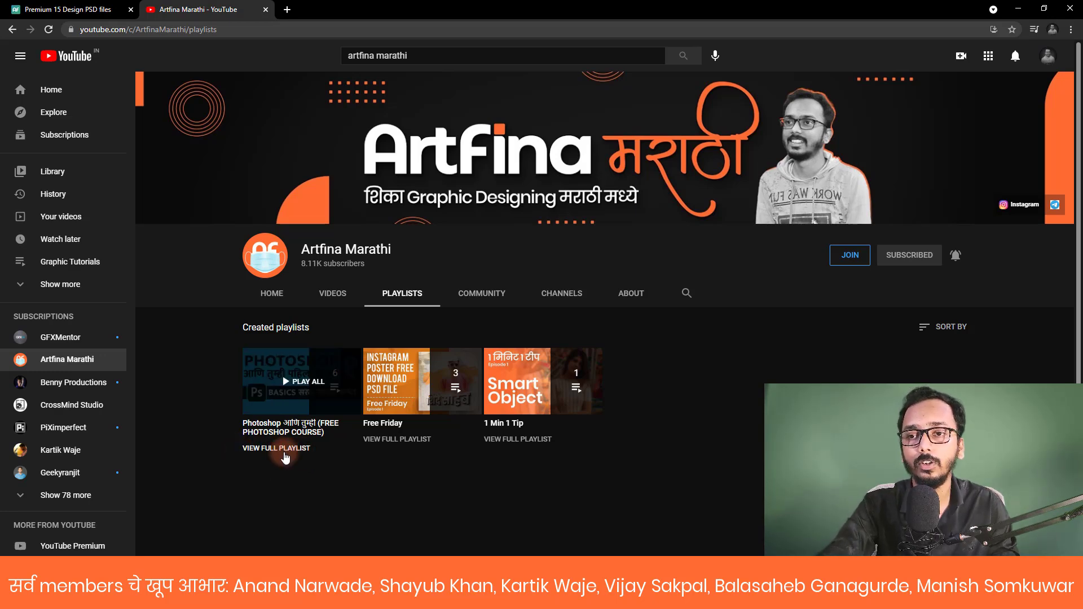
# Step: Open the channel's full free Photoshop course playlist on YouTube, then return to the poster
pyautogui.click(285, 449)
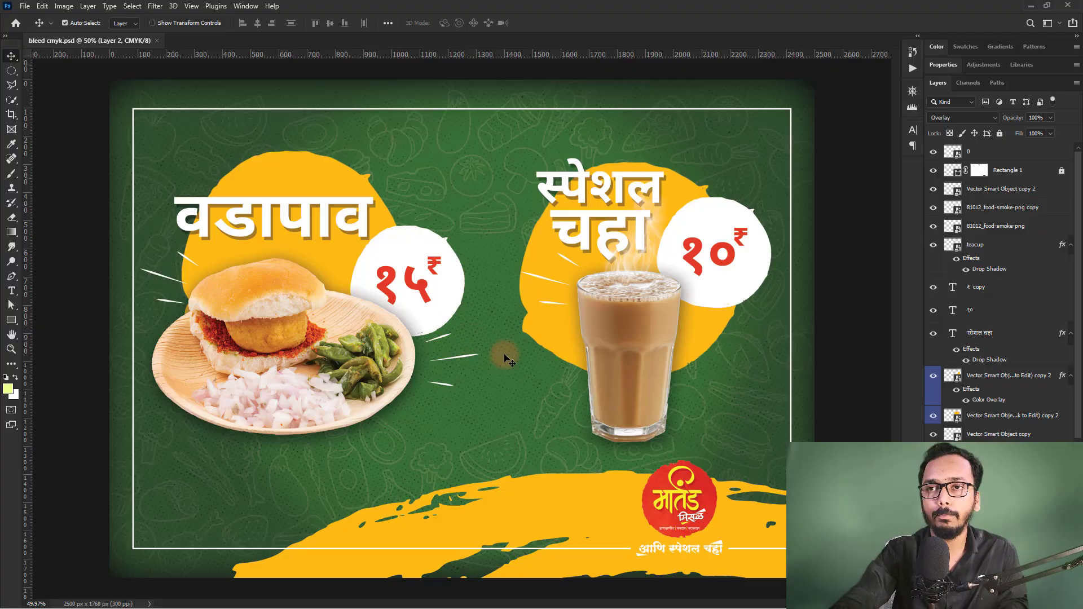
# Step: Reset colours to default black and white and select the 81012_food-smoke-png layer
pyautogui.press('d')
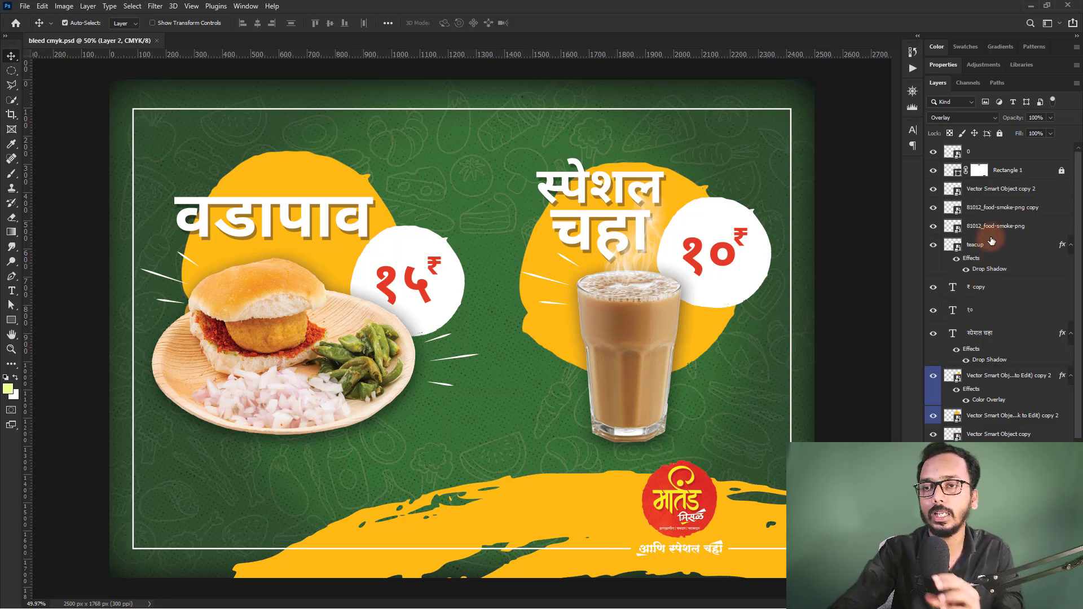
pyautogui.click(993, 232)
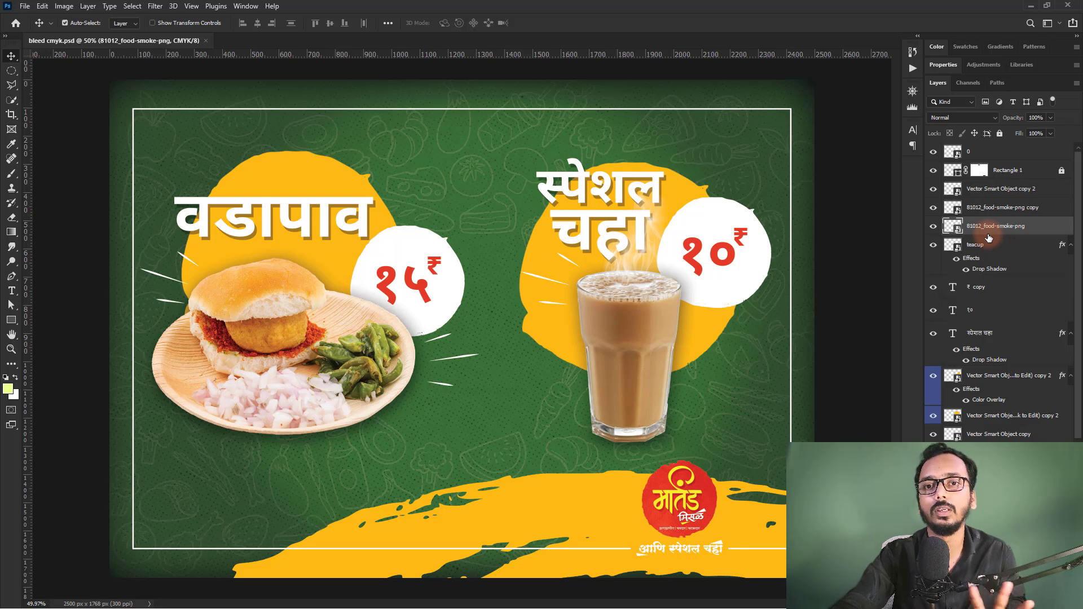
# Step: Confirm a black foreground colour and the current background colour, then return to the Move tool
pyautogui.click(8, 388)
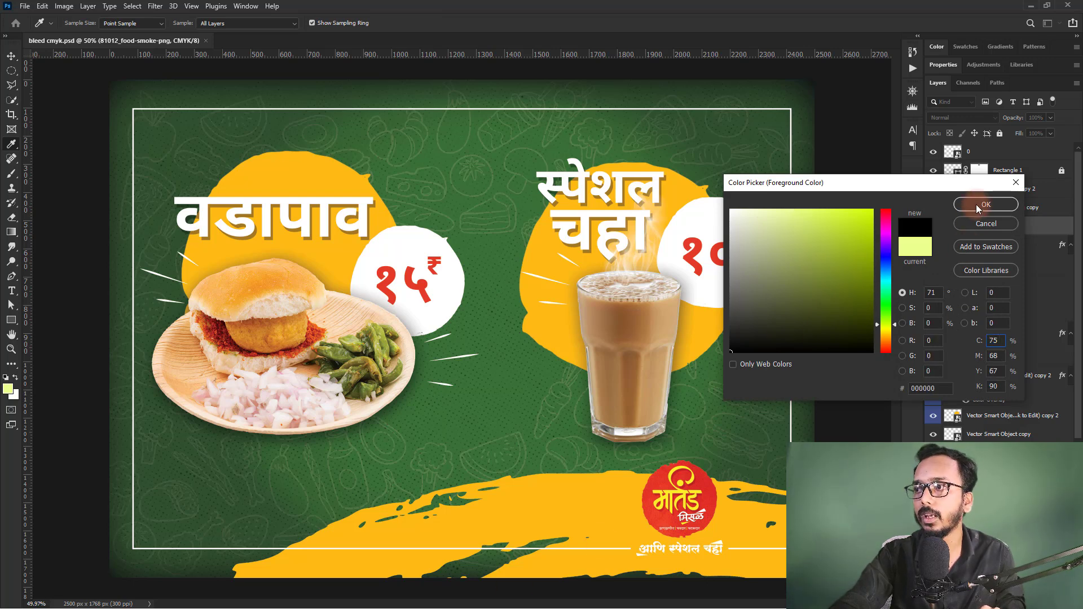
pyautogui.click(986, 204)
pyautogui.click(13, 394)
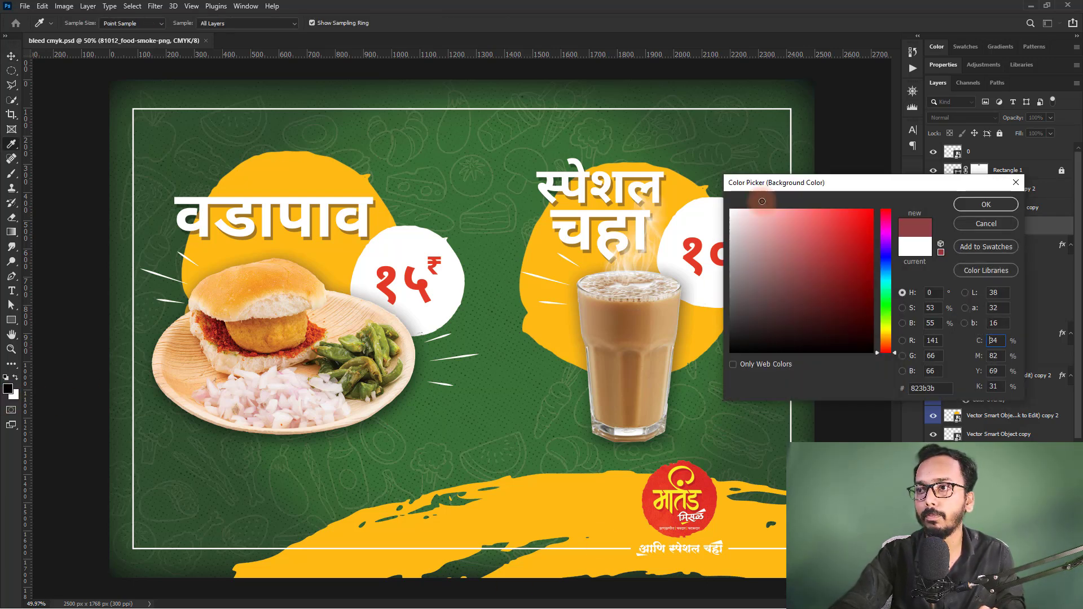
pyautogui.click(986, 204)
pyautogui.press('v')
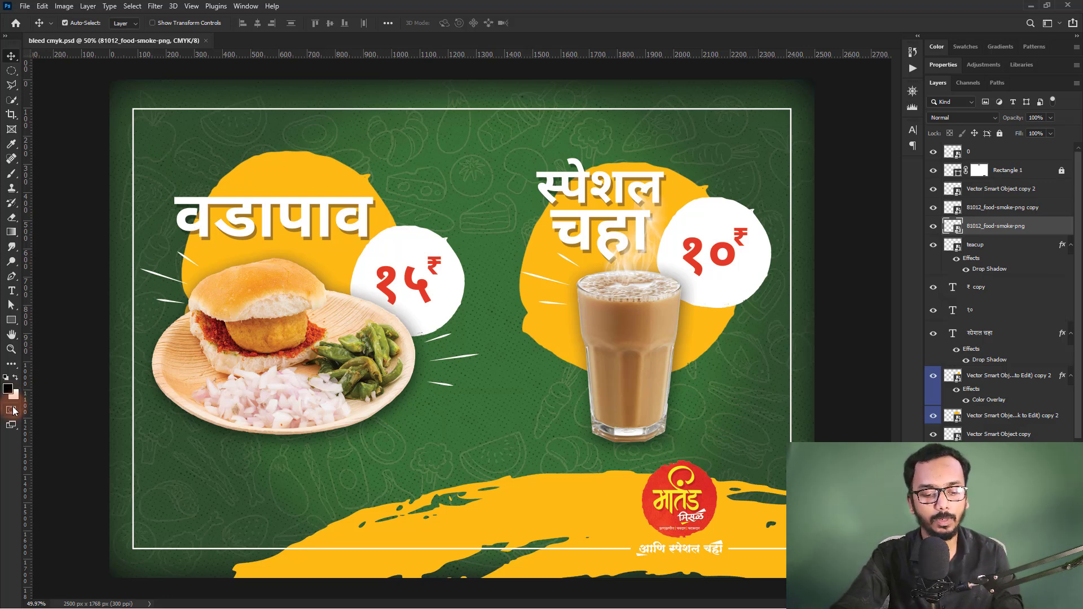
# Step: Set the foreground to yellow-green #d8fc2e and the background to red #ff2e2e
pyautogui.click(8, 389)
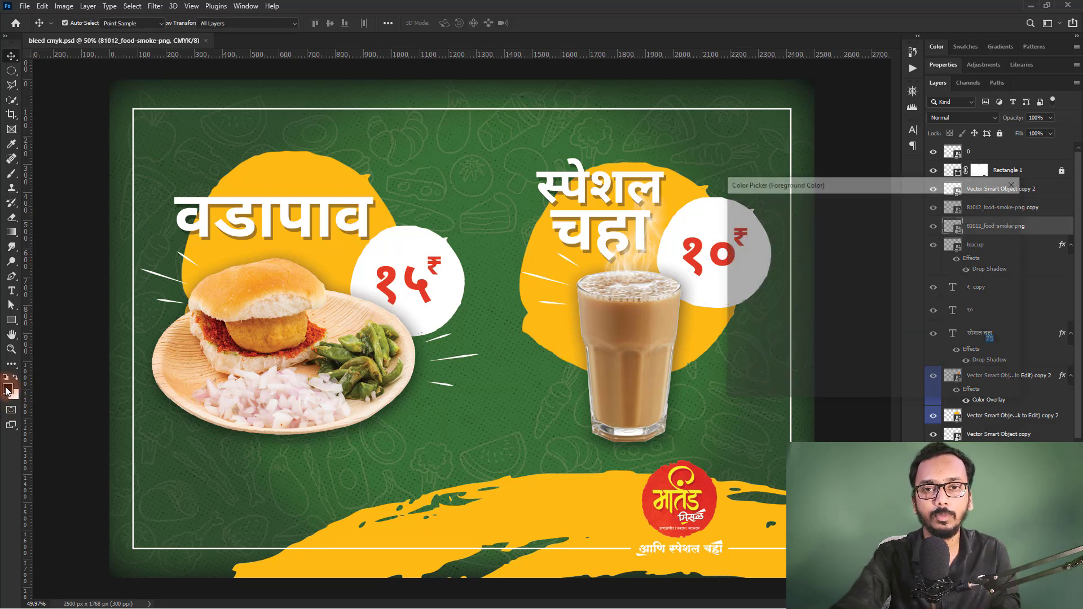
pyautogui.click(847, 211)
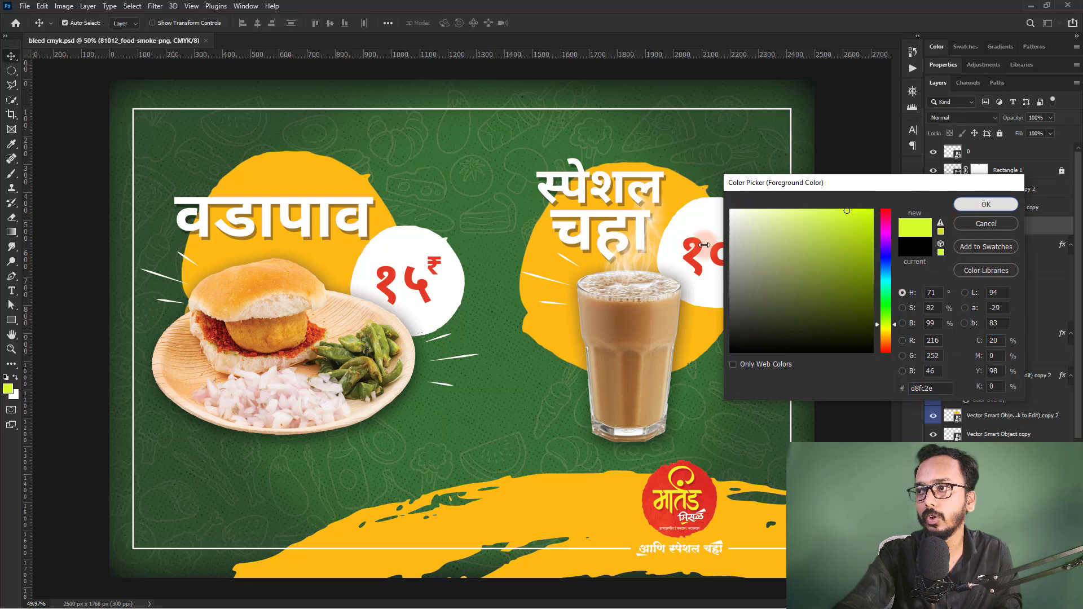
pyautogui.click(969, 205)
pyautogui.click(13, 394)
pyautogui.moveTo(833, 290); pyautogui.dragTo(846, 210)
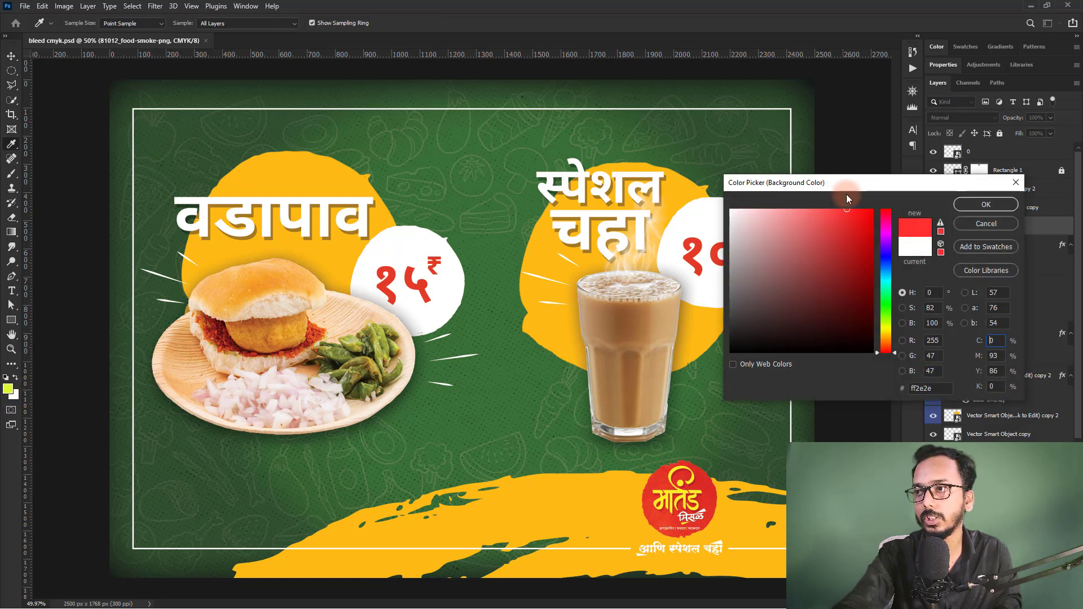
pyautogui.click(986, 204)
pyautogui.press('v')
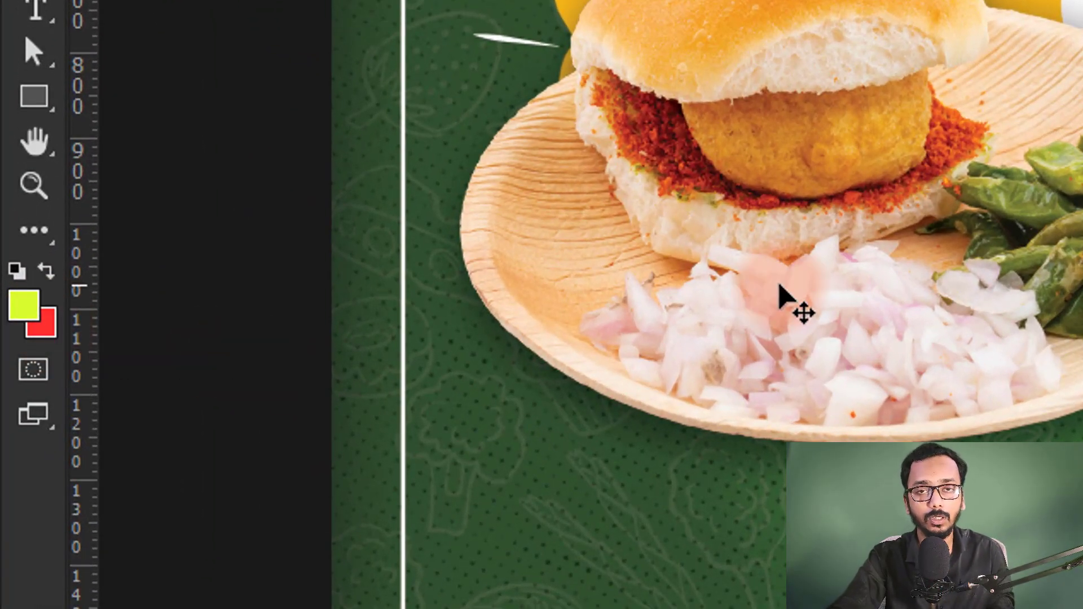
# Step: Reset colours to default and add a new empty Layer 3 directly above layer 0
pyautogui.press('d')
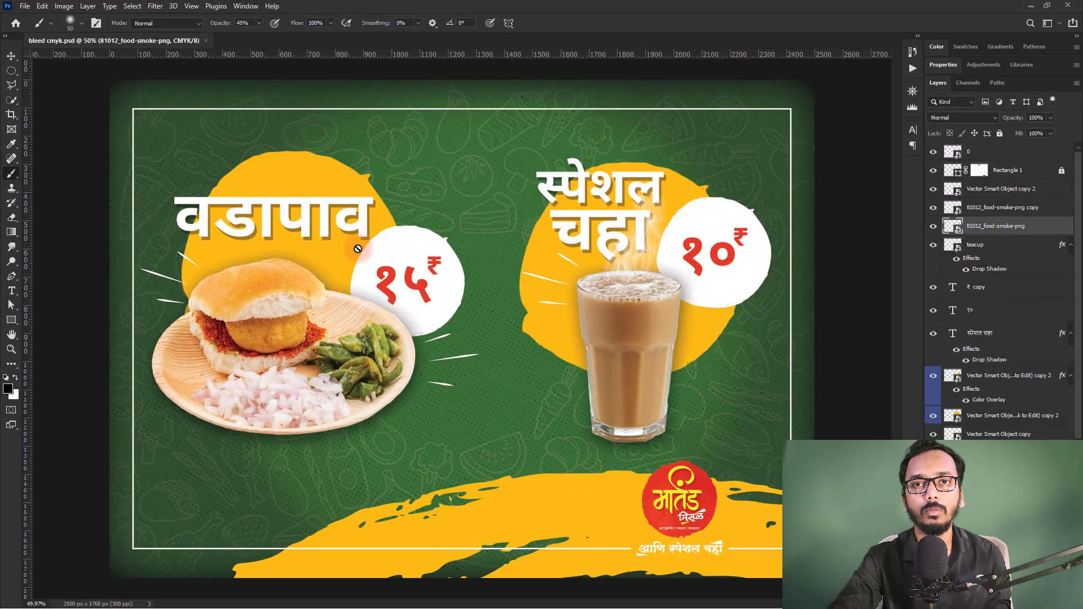
pyautogui.click(1014, 151)
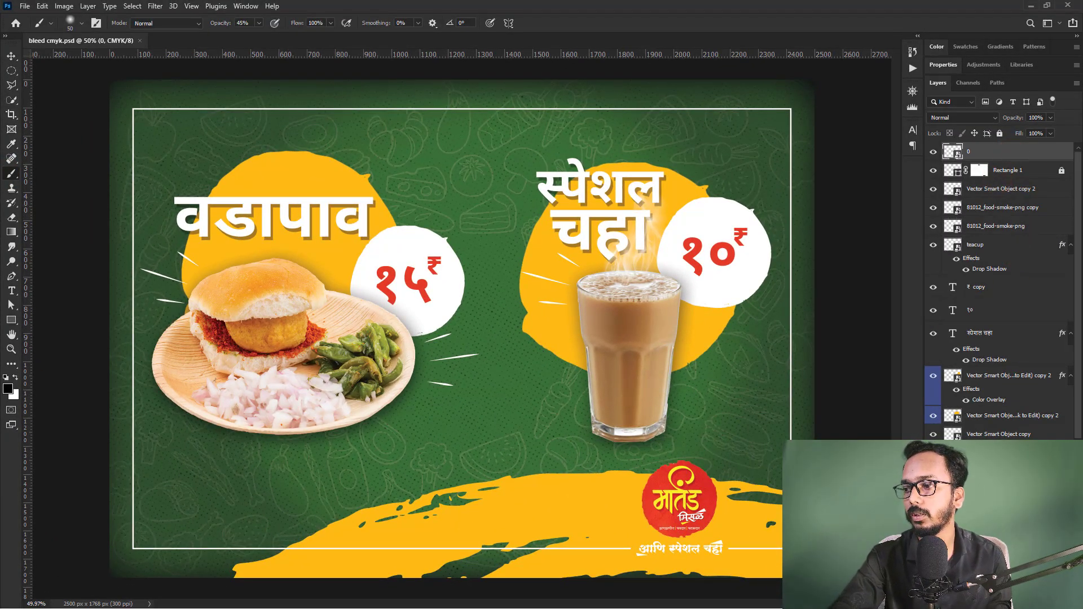
pyautogui.hotkey('ctrl', 'shift', 'alt', 'n')
pyautogui.click(11, 246)
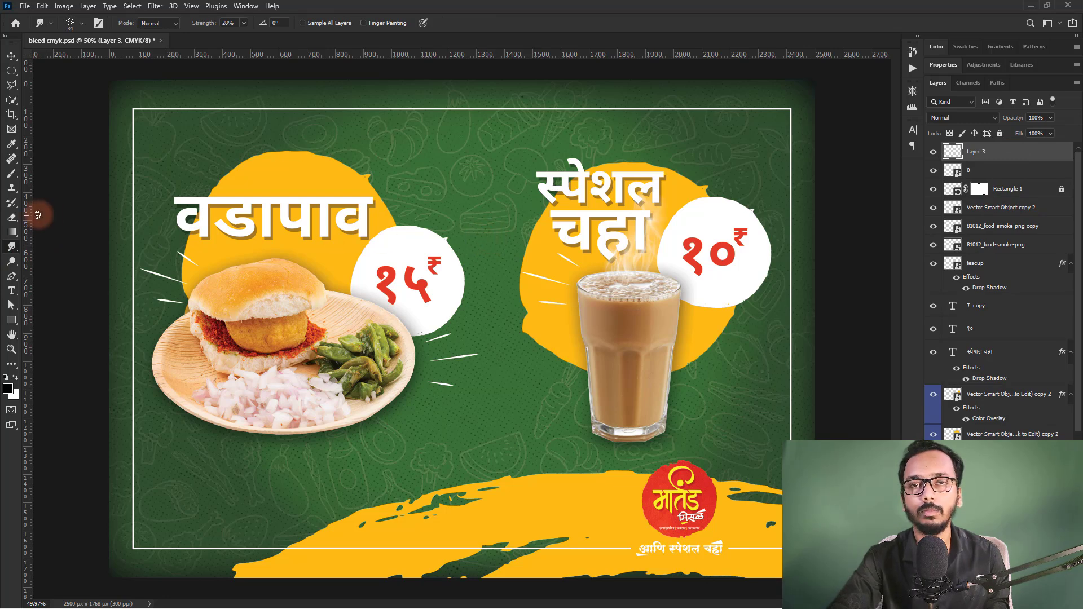
pyautogui.click(11, 188)
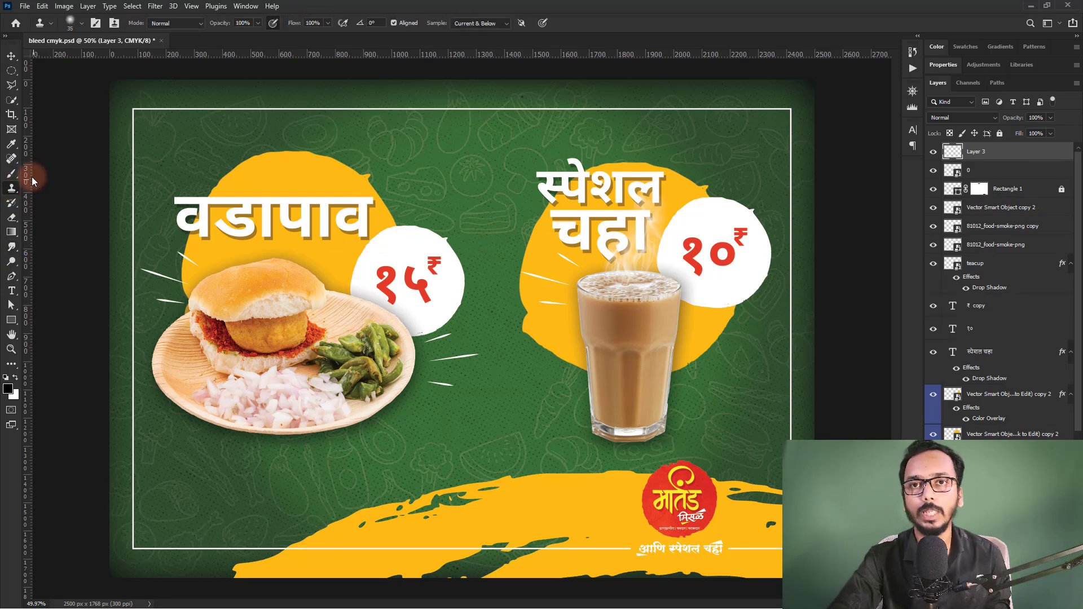
pyautogui.click(11, 173)
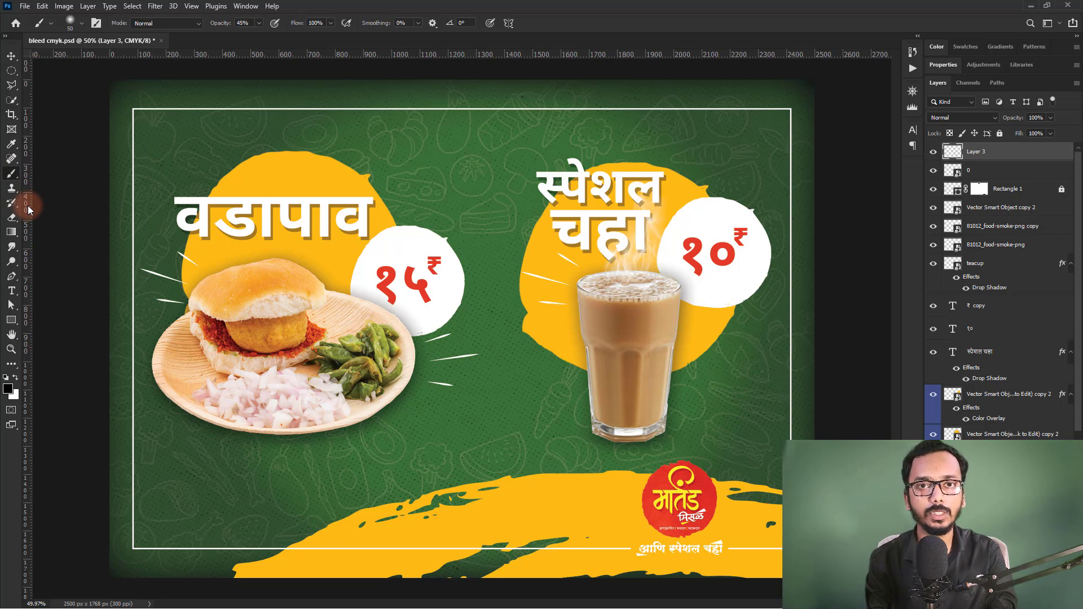
pyautogui.rightClick(401, 155)
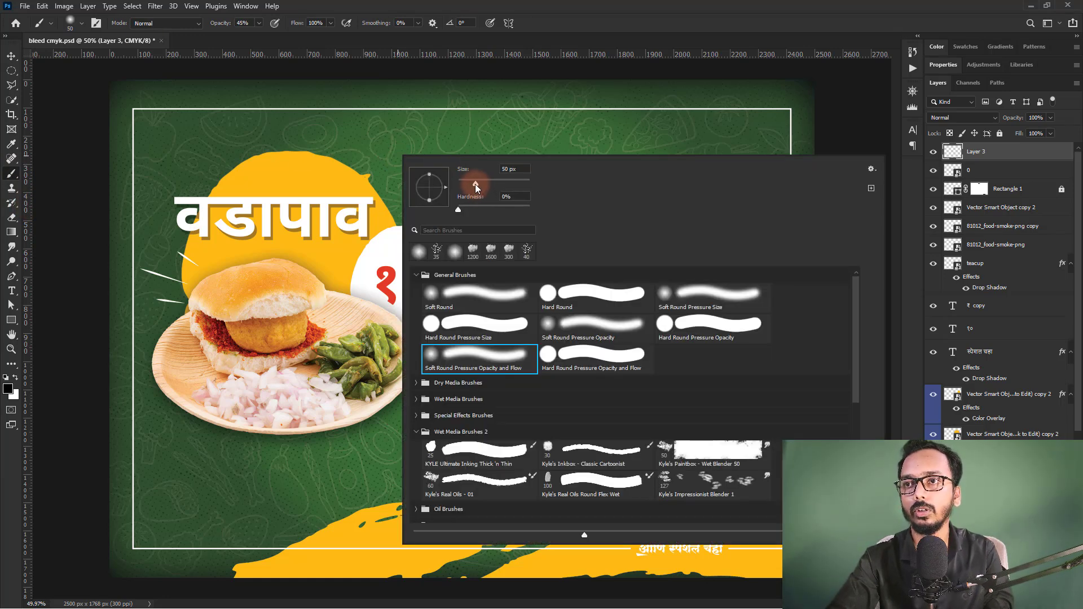
pyautogui.moveTo(479, 185); pyautogui.dragTo(495, 185)
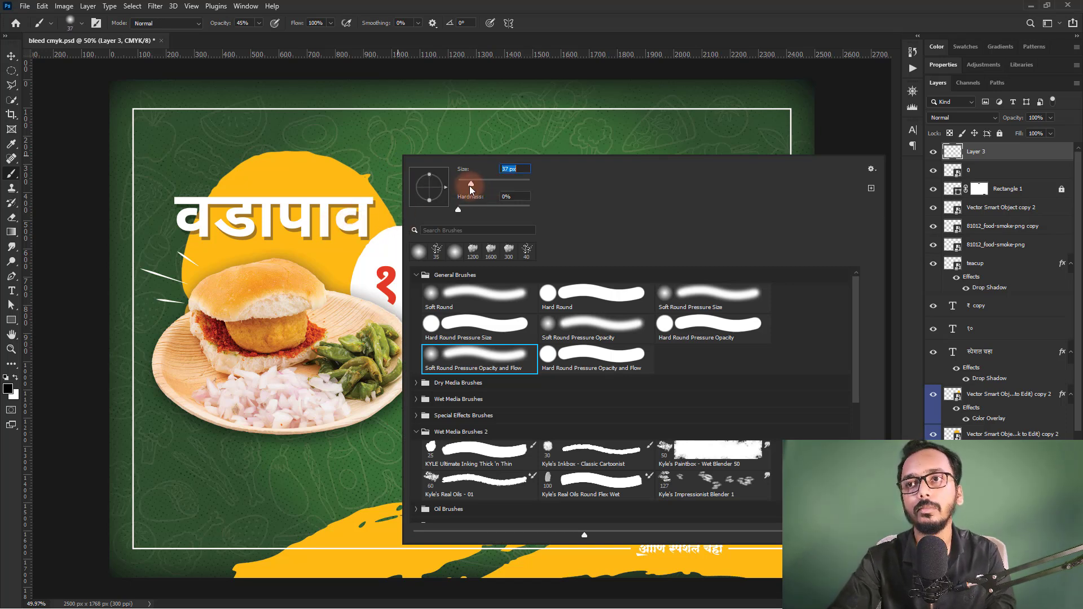
pyautogui.moveTo(471, 184); pyautogui.dragTo(485, 184)
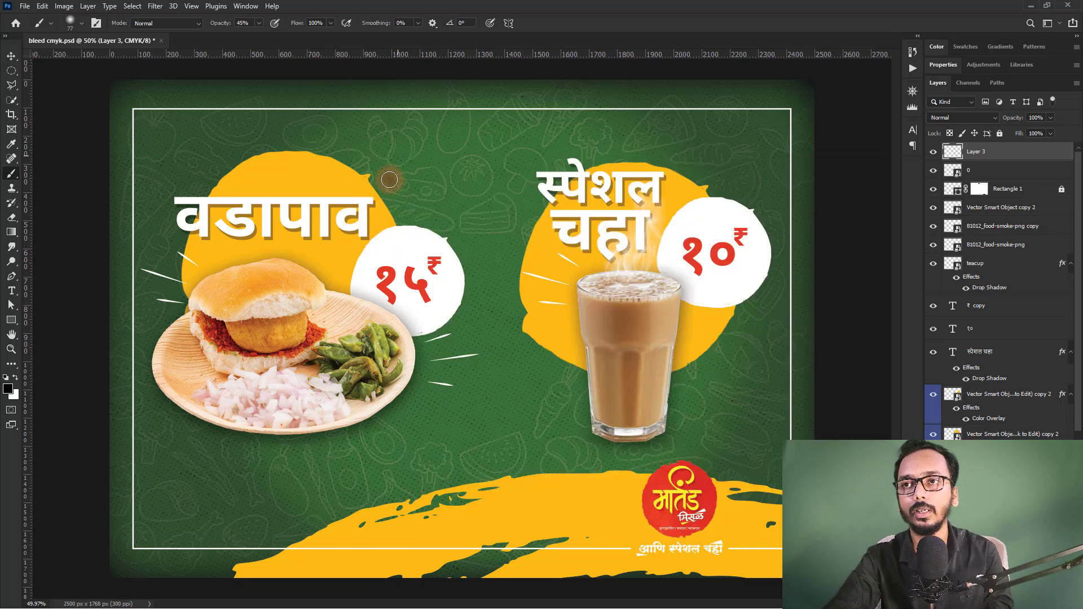
pyautogui.click(390, 181)
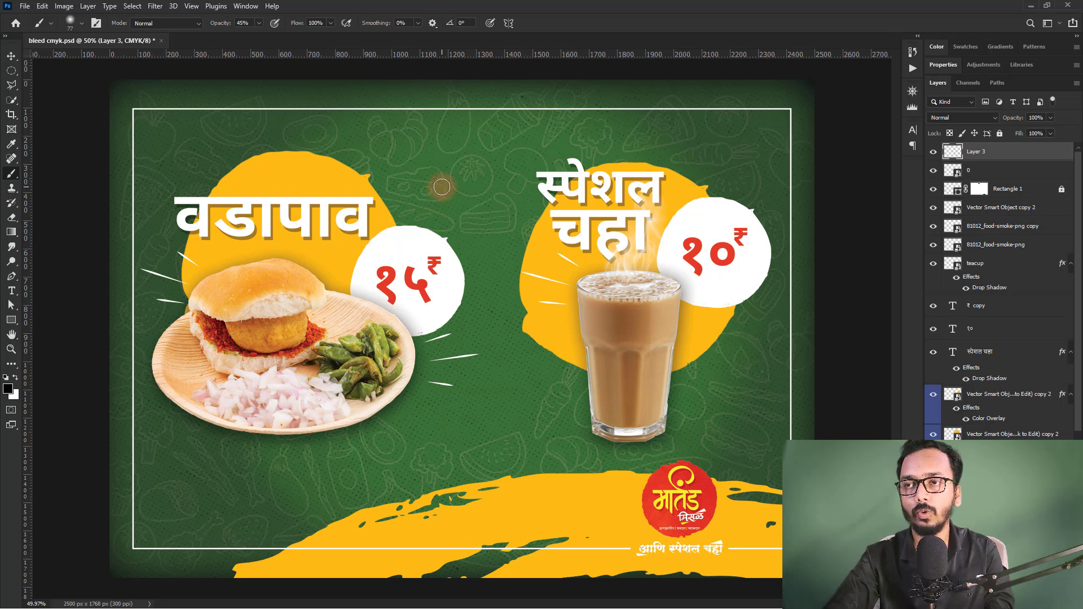
pyautogui.press('[')
pyautogui.press('[')
pyautogui.press('[')
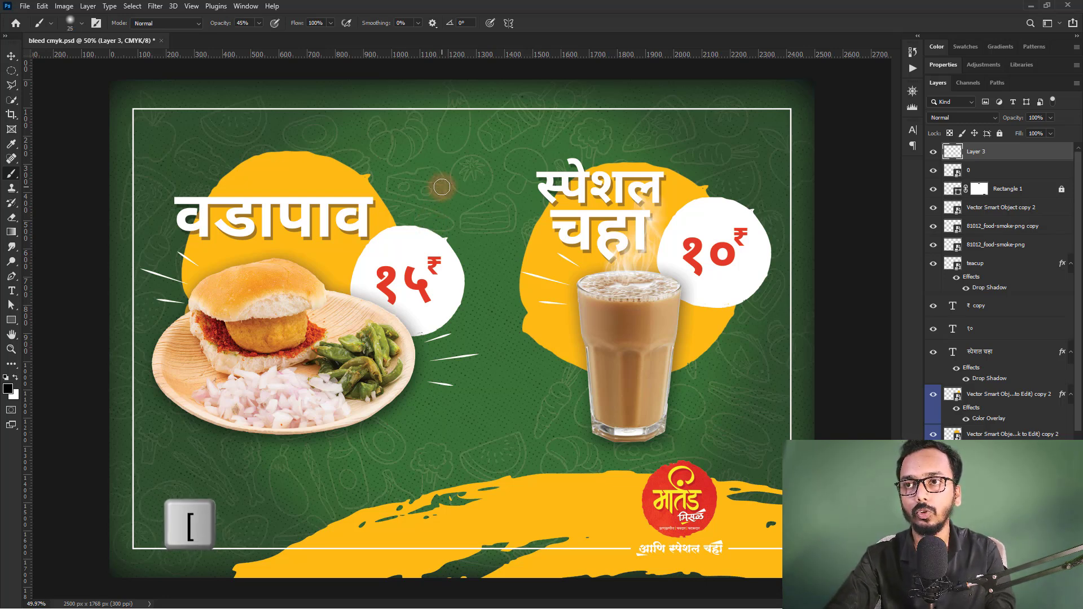
pyautogui.press('[')
pyautogui.press('[')
pyautogui.press('[')
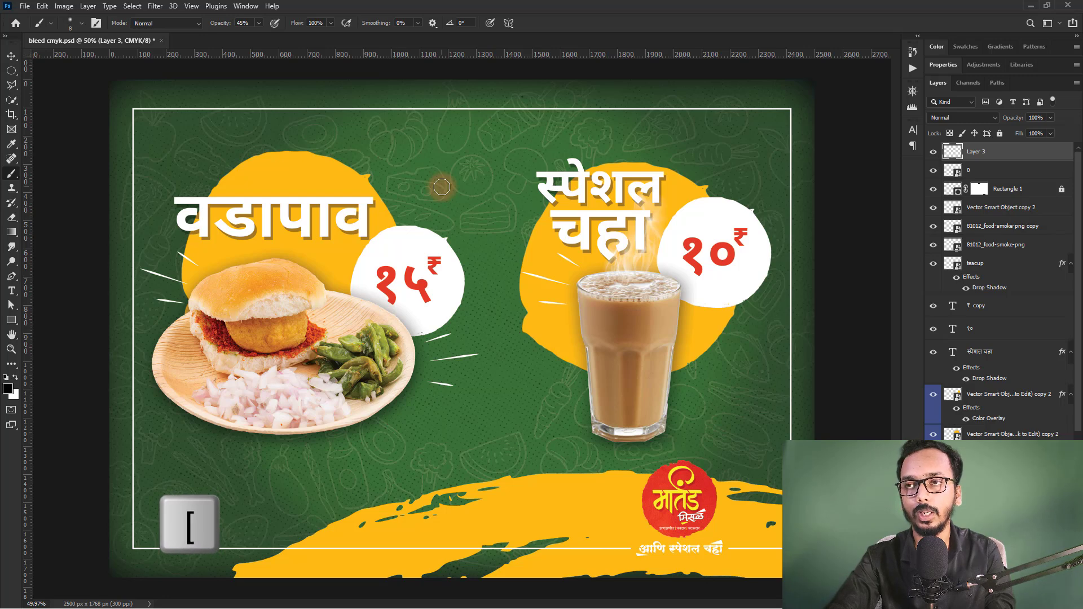
pyautogui.press('[')
pyautogui.press('[')
pyautogui.press('[')
pyautogui.press('[')
pyautogui.press('[')
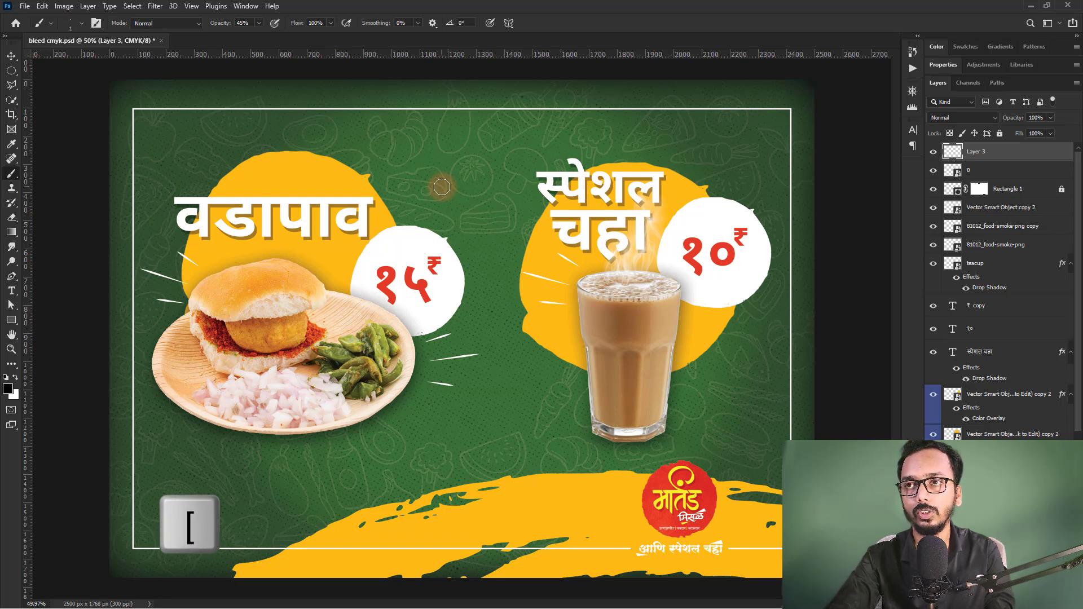
pyautogui.press('[')
pyautogui.press('[')
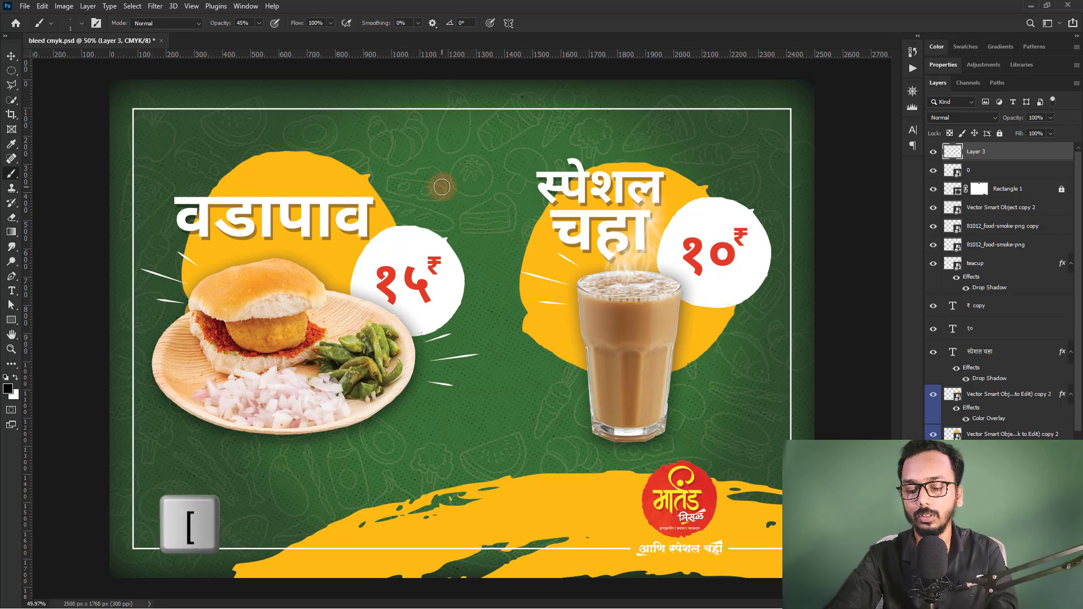
pyautogui.press(']')
pyautogui.press(']')
pyautogui.press(']')
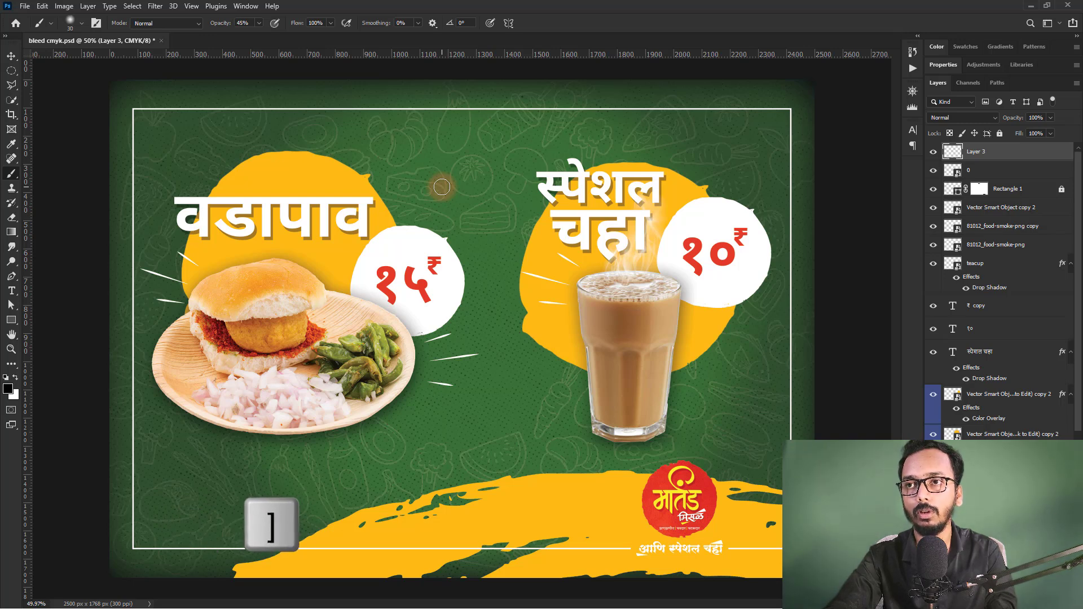
pyautogui.press(']')
pyautogui.press(']')
pyautogui.press(']')
pyautogui.press(']')
pyautogui.press(']')
pyautogui.press(']')
pyautogui.press(']')
pyautogui.press(']')
pyautogui.press(']')
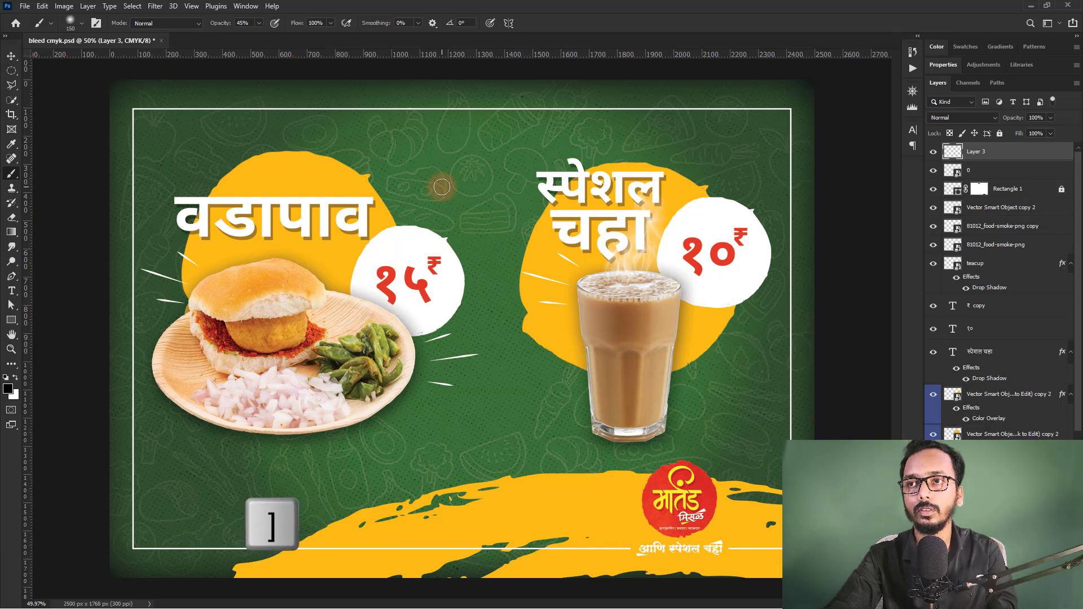
pyautogui.press(']')
pyautogui.press(']')
pyautogui.press(']')
pyautogui.press(']')
pyautogui.press(']')
pyautogui.press(']')
pyautogui.press(']')
pyautogui.press(']')
pyautogui.press(']')
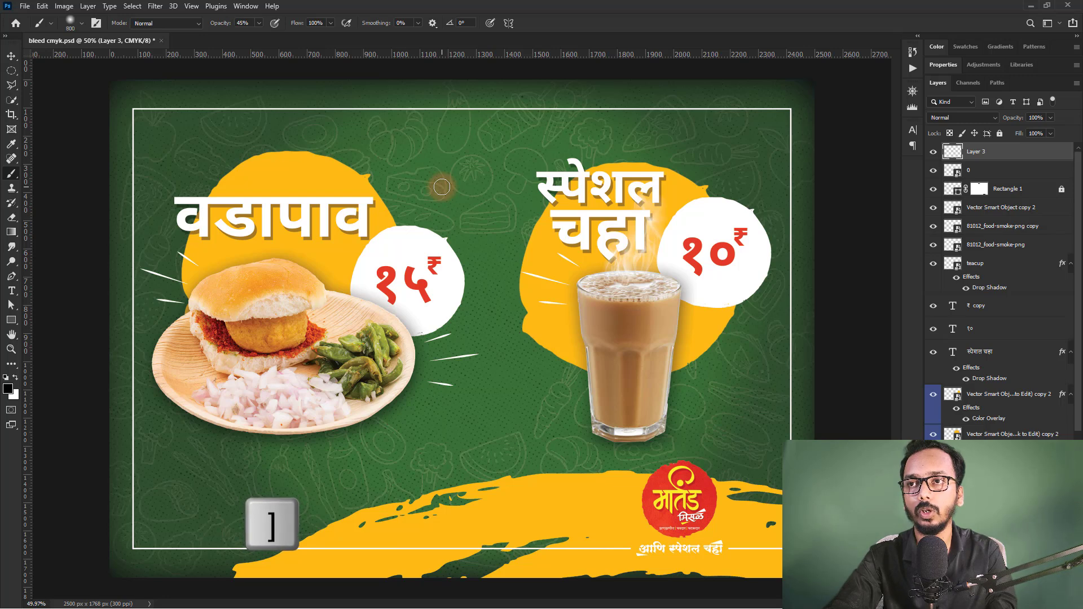
pyautogui.press(']')
pyautogui.press(']')
pyautogui.press(']')
pyautogui.press(']')
pyautogui.press(']')
pyautogui.press(']')
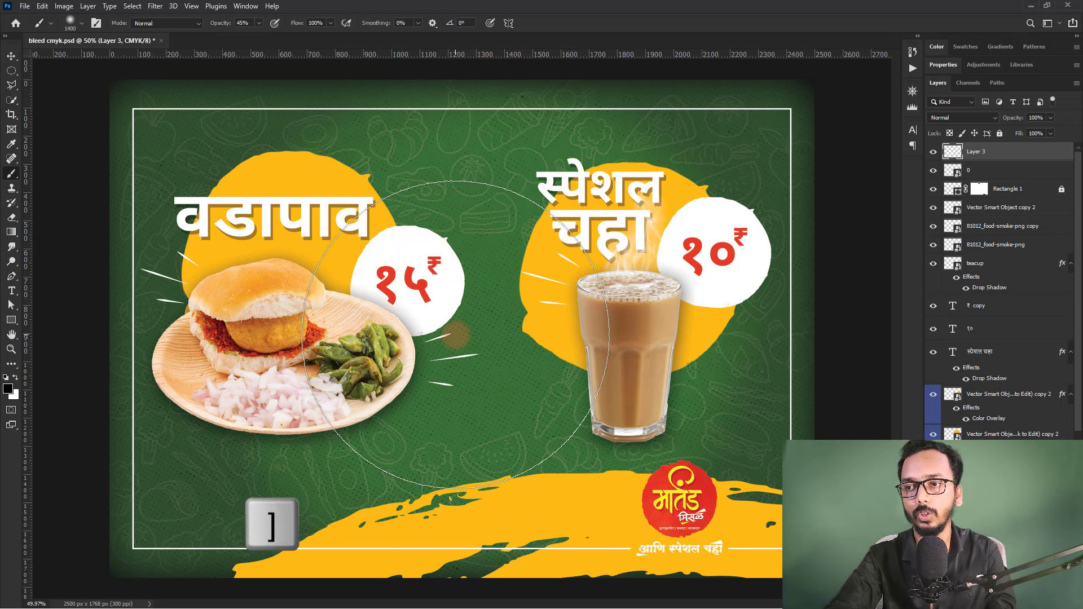
pyautogui.press('[')
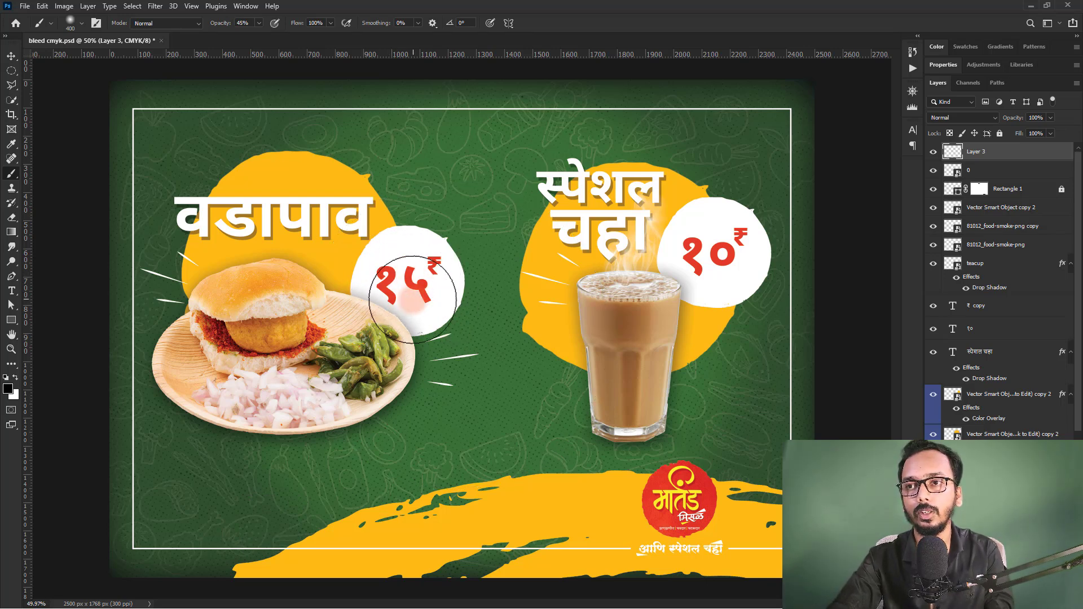
pyautogui.moveTo(412, 299); pyautogui.dragTo(404, 287)
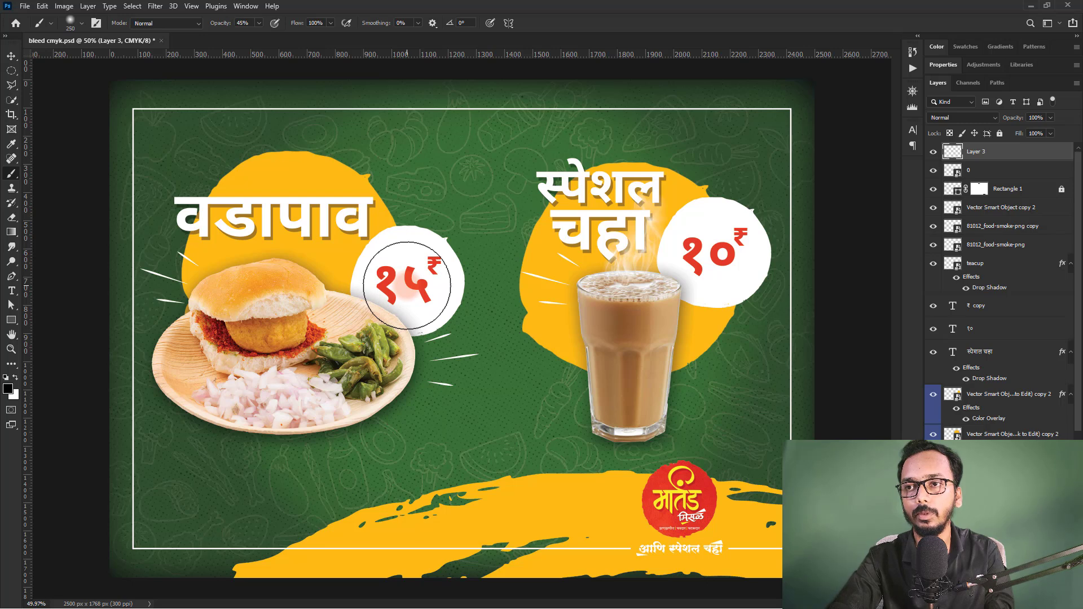
pyautogui.press(']')
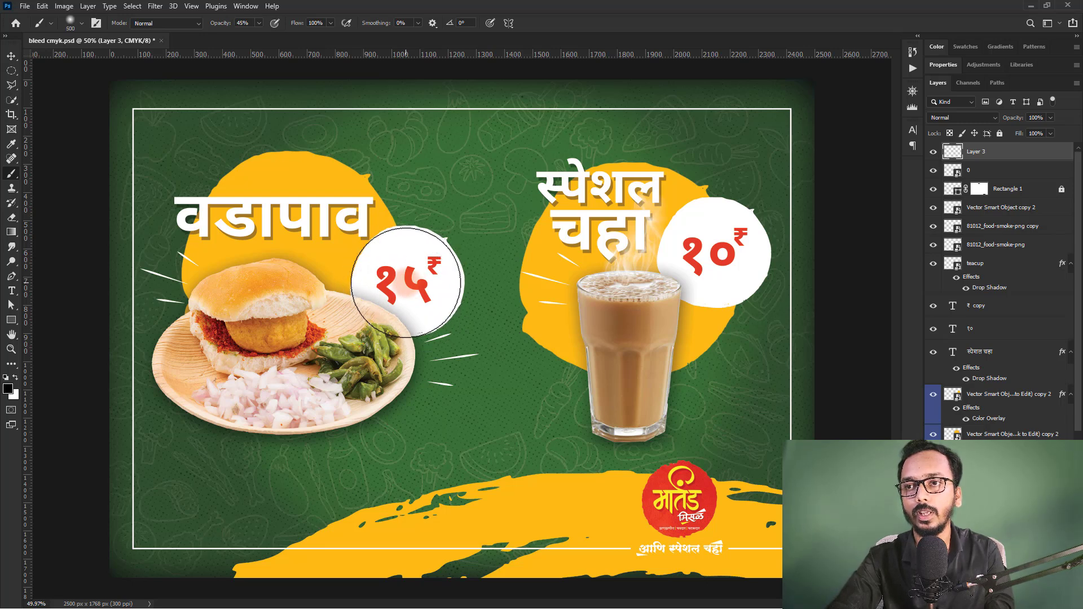
pyautogui.click(393, 285)
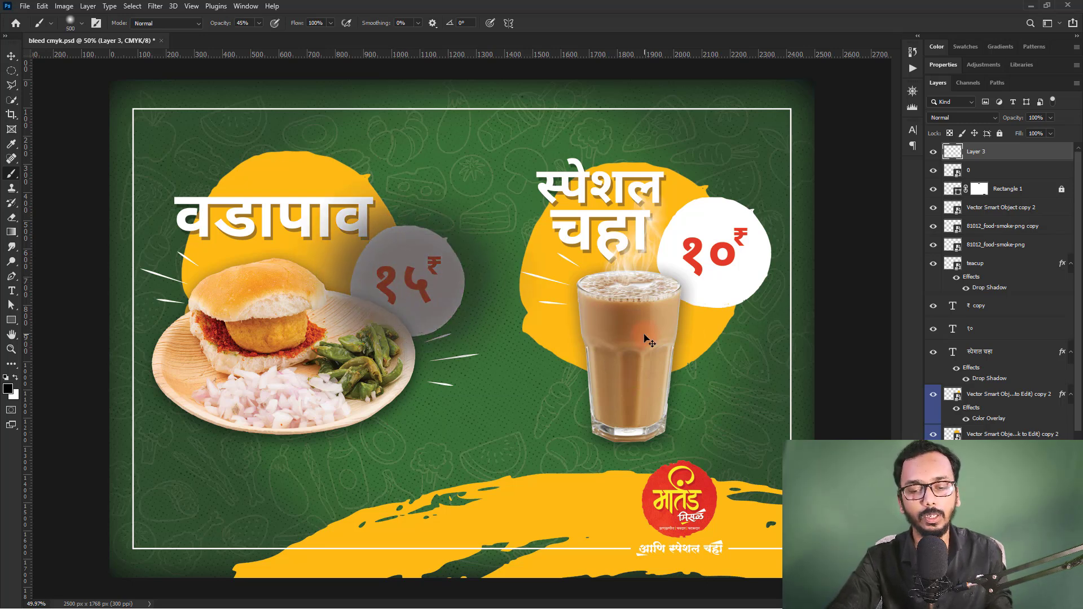
pyautogui.hotkey('ctrl', 'z')
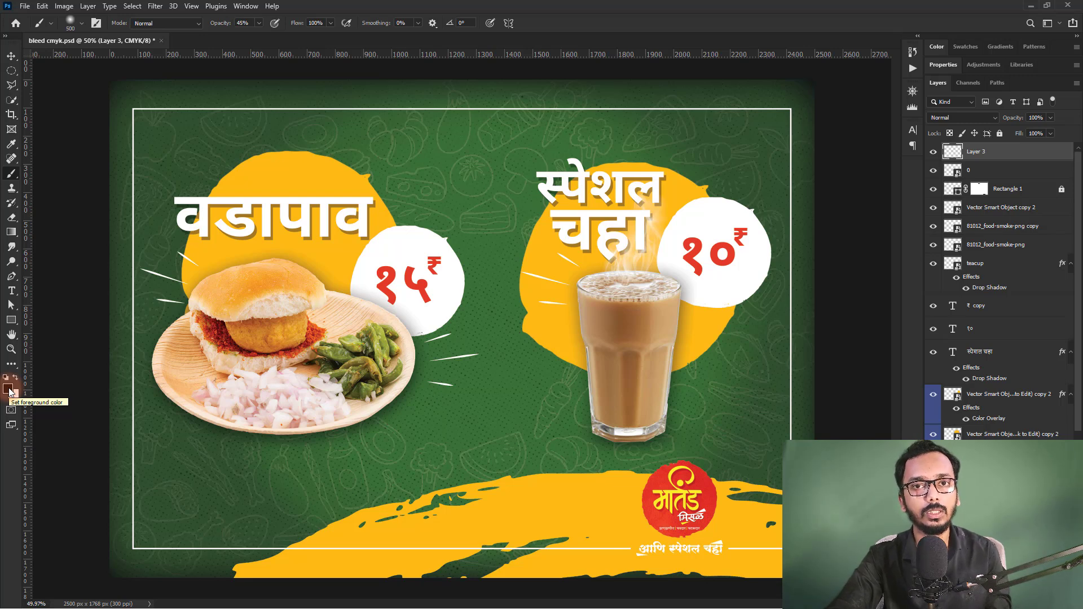
# Step: Undo a test dab near the price badge and review the black foreground colour
pyautogui.click(446, 247)
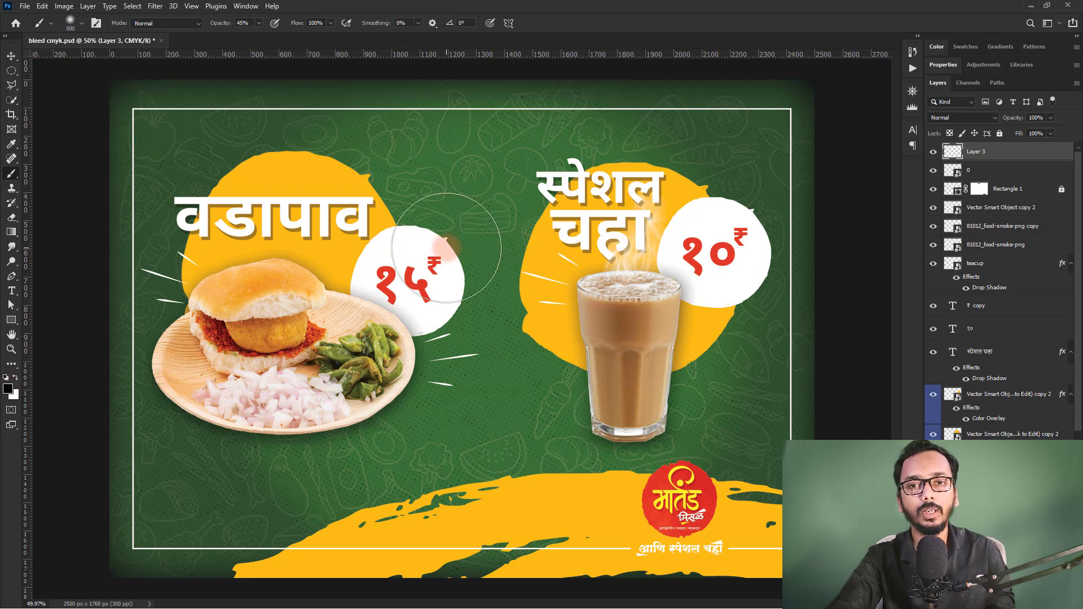
pyautogui.hotkey('ctrl', 'z')
pyautogui.click(8, 389)
pyautogui.click(912, 254)
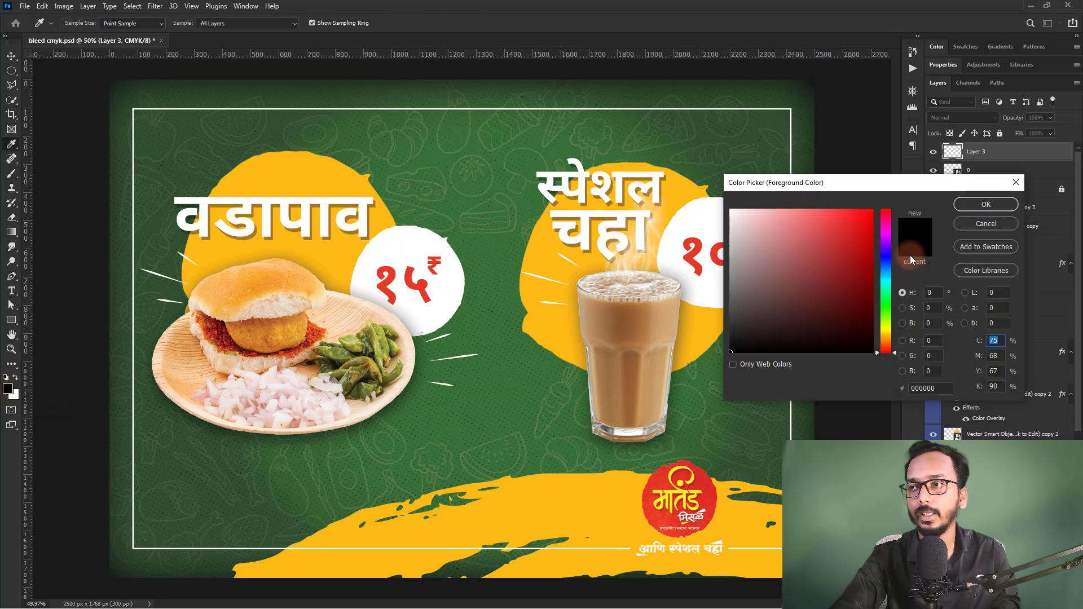
pyautogui.click(985, 204)
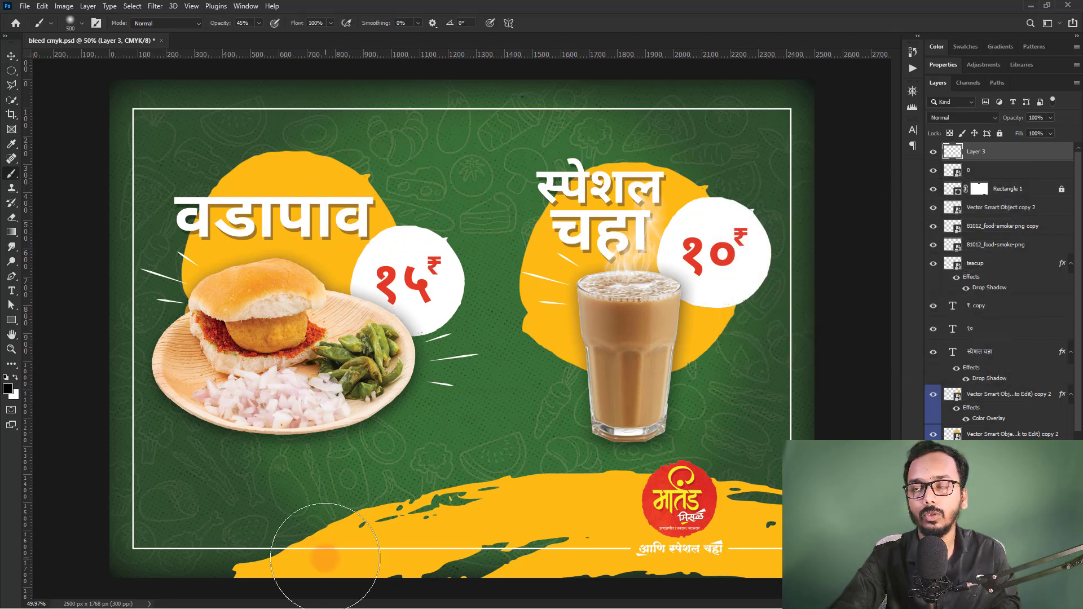
# Step: Undo a test dab on the वडापाव title and set the foreground colour to white
pyautogui.click(289, 214)
pyautogui.hotkey('ctrl', 'z')
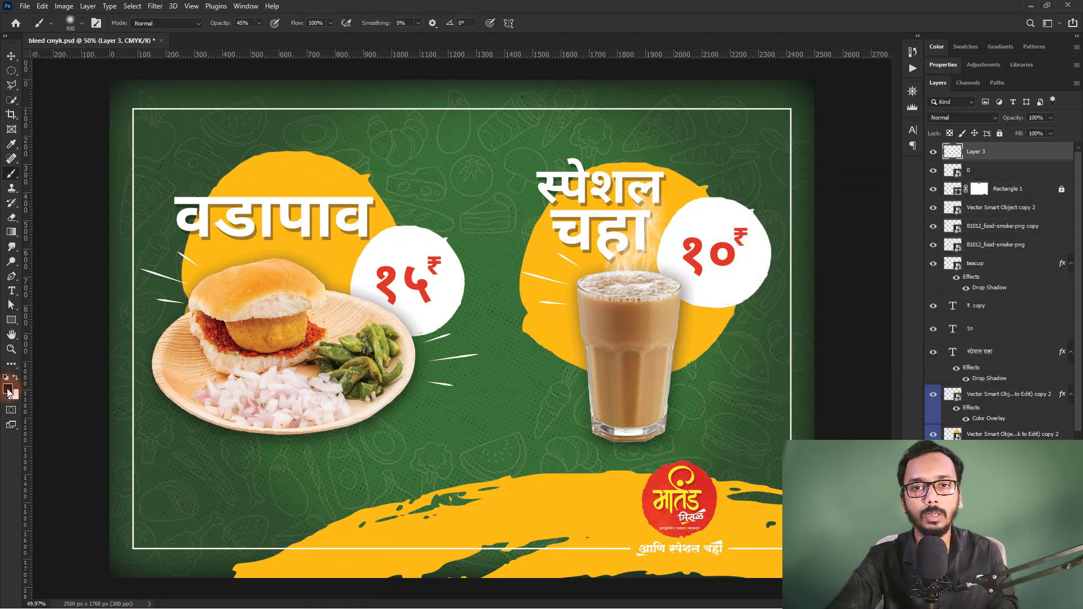
pyautogui.click(8, 389)
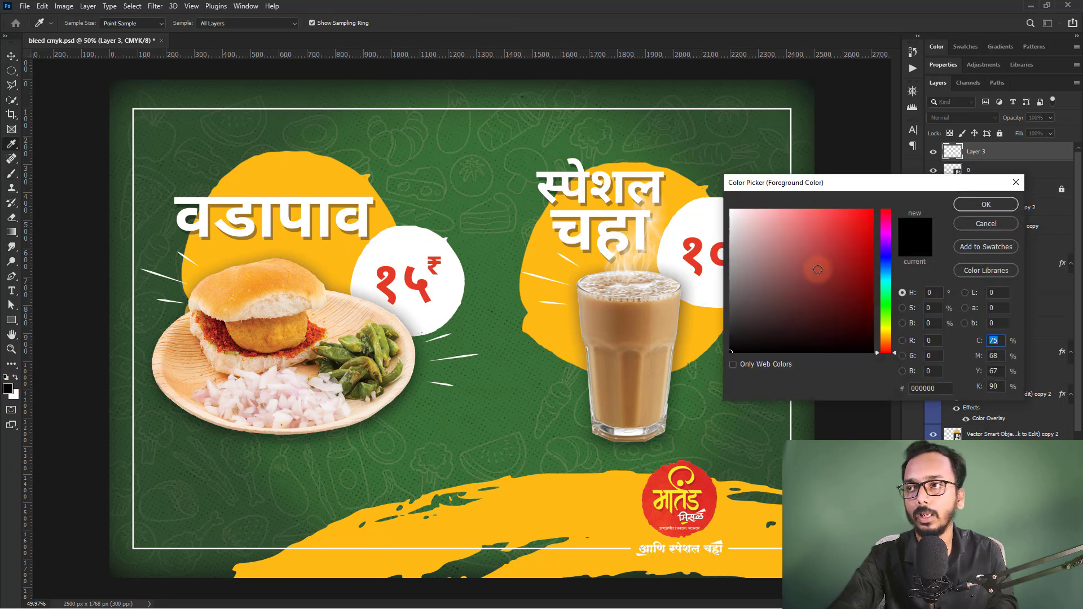
pyautogui.moveTo(812, 265); pyautogui.dragTo(710, 122)
pyautogui.click(984, 204)
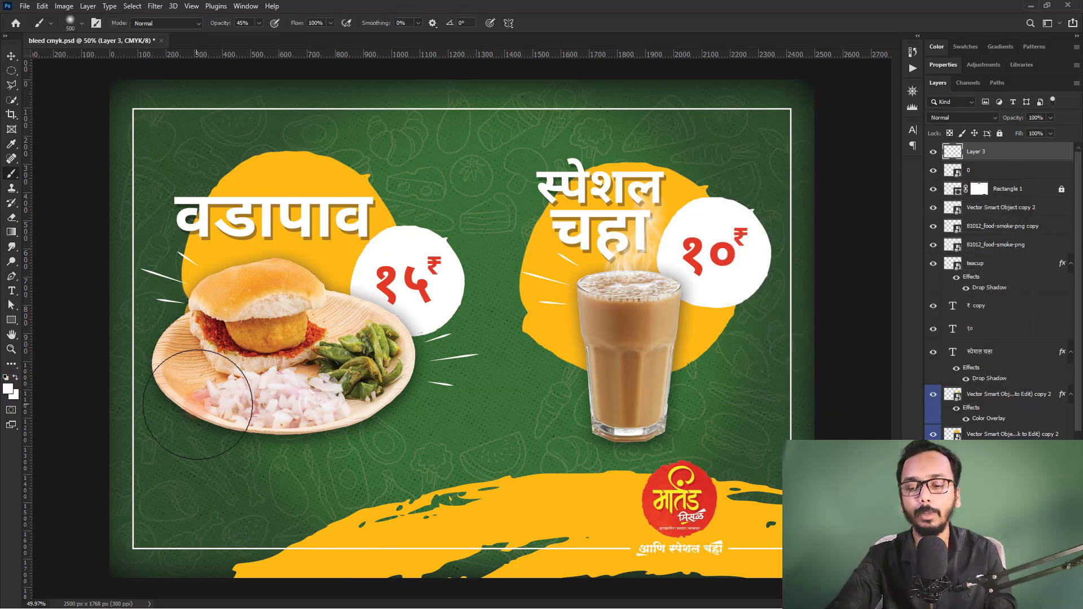
# Step: Select the vadapav layer's mask and mask away the plate's left edge
pyautogui.scroll(6, 371, 377)
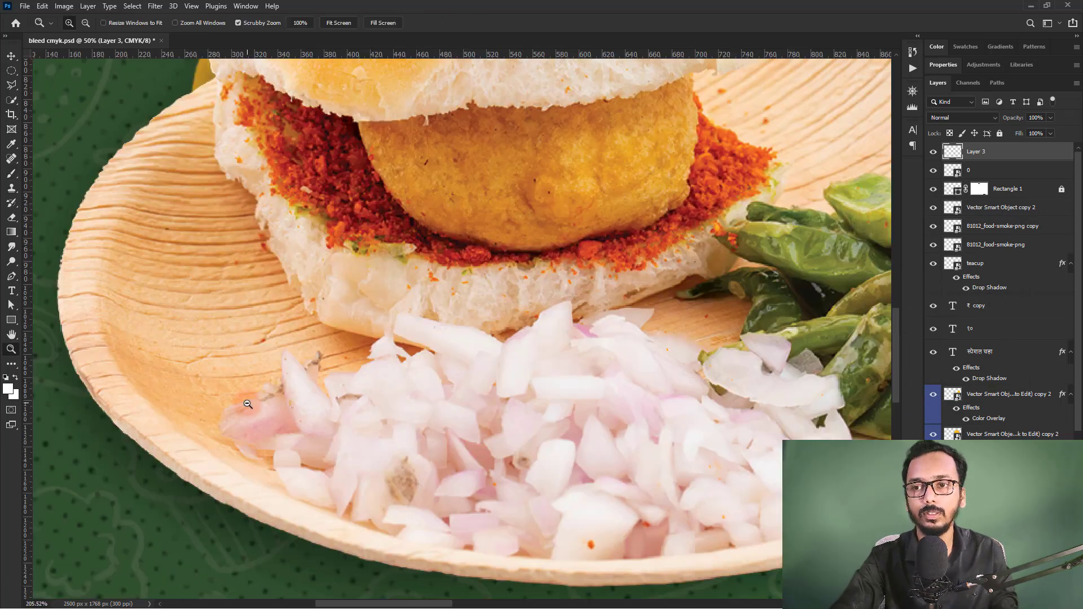
pyautogui.scroll(-1, 371, 377)
pyautogui.moveTo(391, 327); pyautogui.dragTo(457, 342)
pyautogui.press('v')
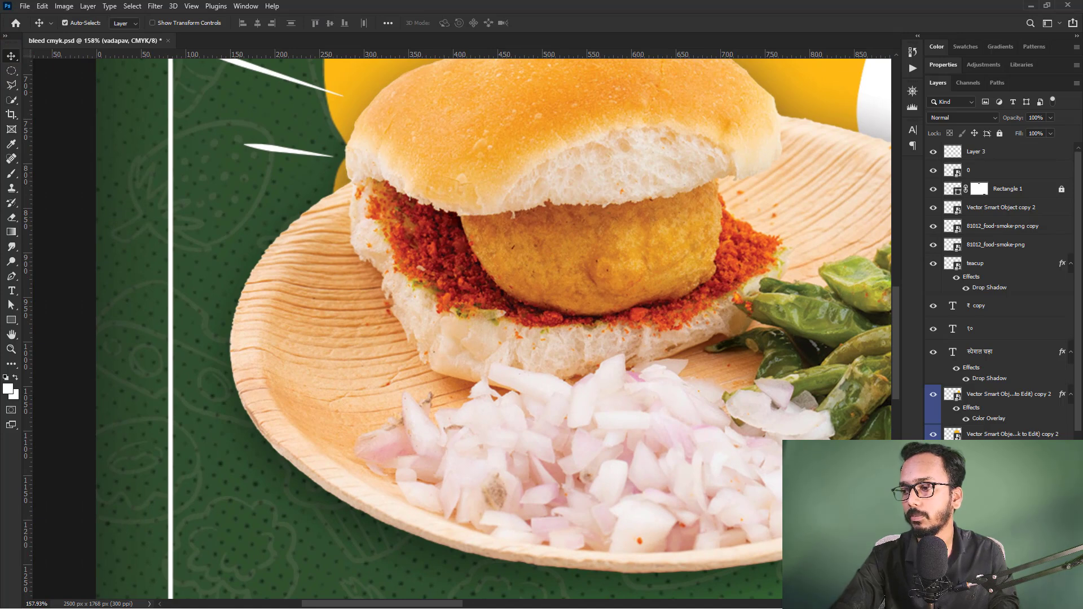
pyautogui.rightClick(345, 361)
pyautogui.click(63, 189)
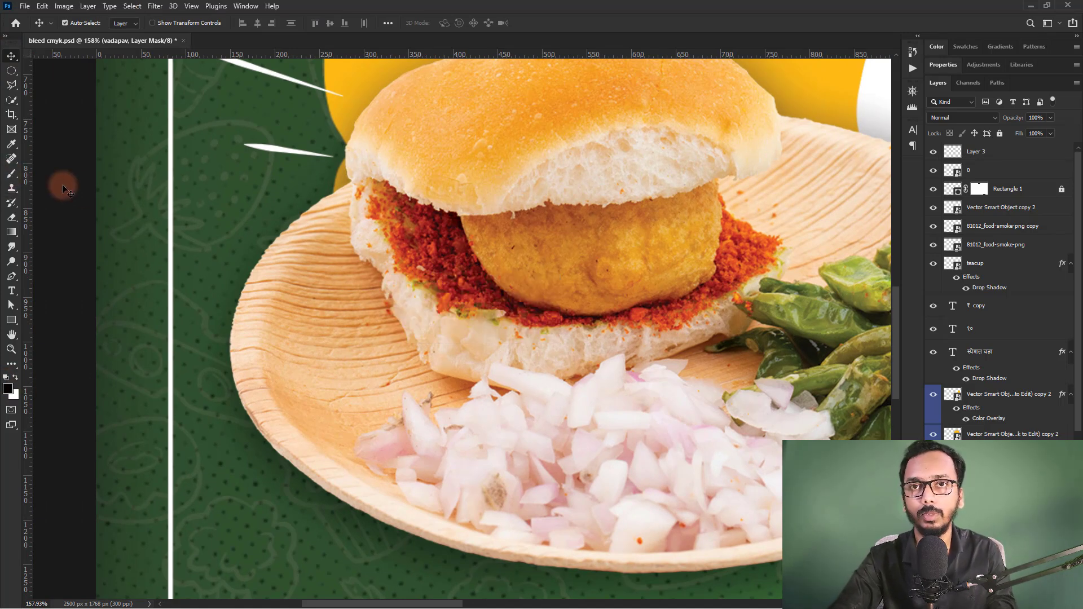
pyautogui.click(11, 173)
pyautogui.moveTo(290, 157)
pyautogui.mouseDown()
pyautogui.moveTo(241, 282)
pyautogui.moveTo(247, 399)
pyautogui.moveTo(285, 391)
pyautogui.moveTo(295, 440)
pyautogui.moveTo(282, 242)
pyautogui.moveTo(313, 319)
pyautogui.moveTo(296, 246)
pyautogui.mouseUp()
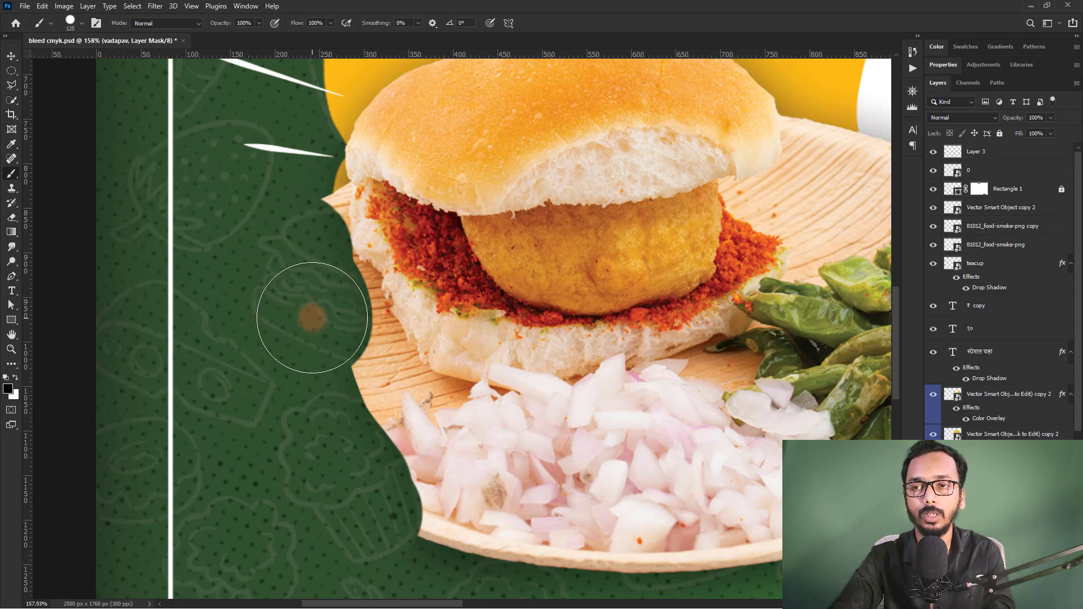
# Step: Paint the mask white to reveal the plate, then black to hide the image's top-left edge
pyautogui.click(9, 389)
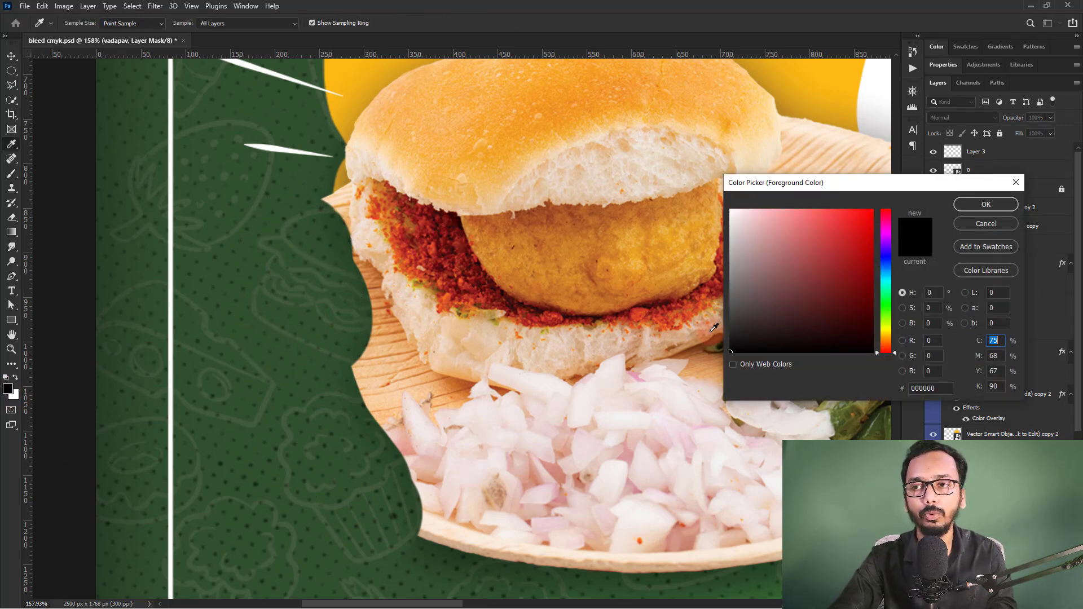
pyautogui.moveTo(821, 268); pyautogui.dragTo(681, 156)
pyautogui.click(986, 204)
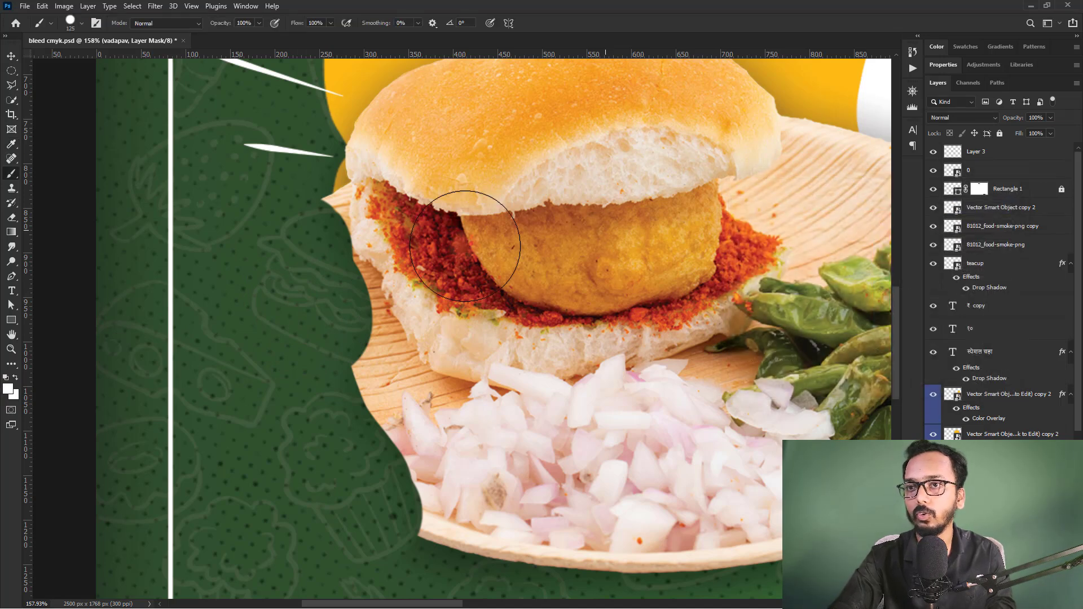
pyautogui.moveTo(316, 249)
pyautogui.mouseDown()
pyautogui.moveTo(377, 293)
pyautogui.moveTo(397, 394)
pyautogui.mouseUp()
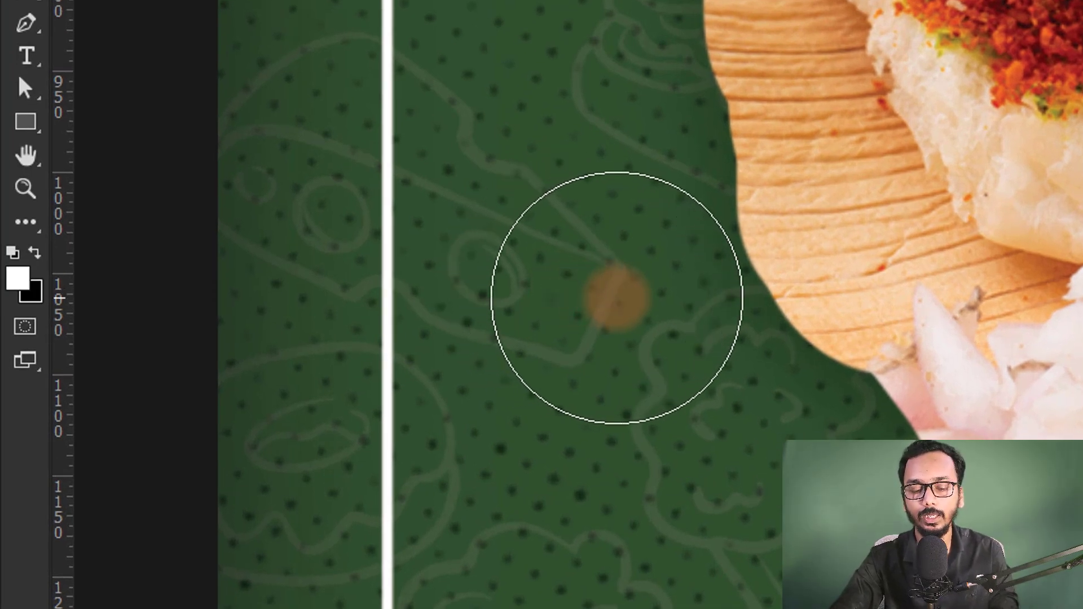
pyautogui.press('x')
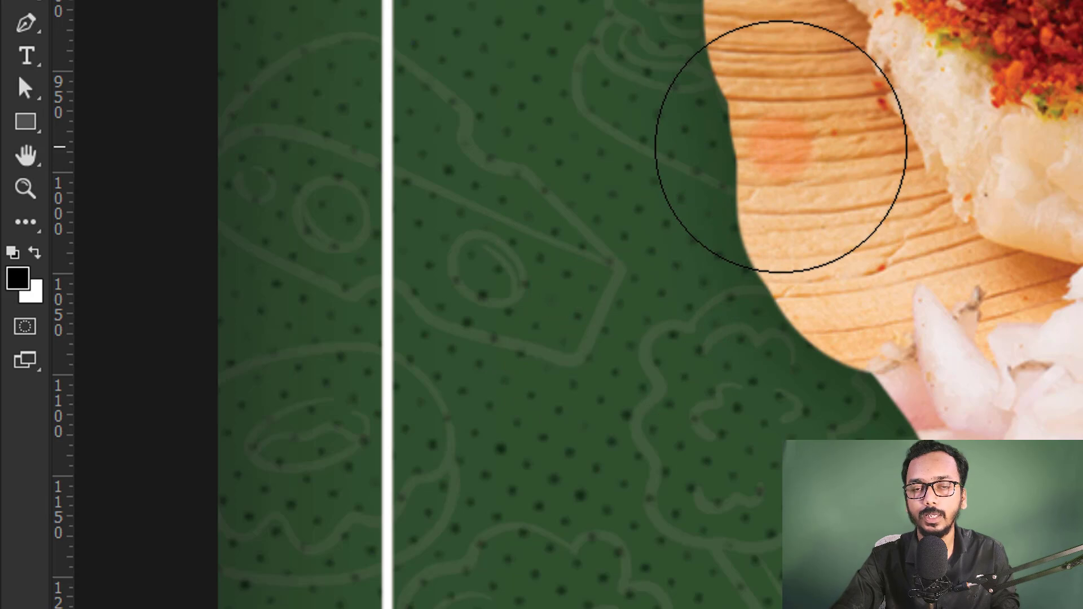
pyautogui.moveTo(780, 147)
pyautogui.mouseDown()
pyautogui.moveTo(677, 170)
pyautogui.moveTo(685, 93)
pyautogui.moveTo(869, 526)
pyautogui.moveTo(720, 242)
pyautogui.moveTo(756, 295)
pyautogui.moveTo(906, 423)
pyautogui.moveTo(873, 410)
pyautogui.moveTo(834, 339)
pyautogui.moveTo(926, 417)
pyautogui.mouseUp()
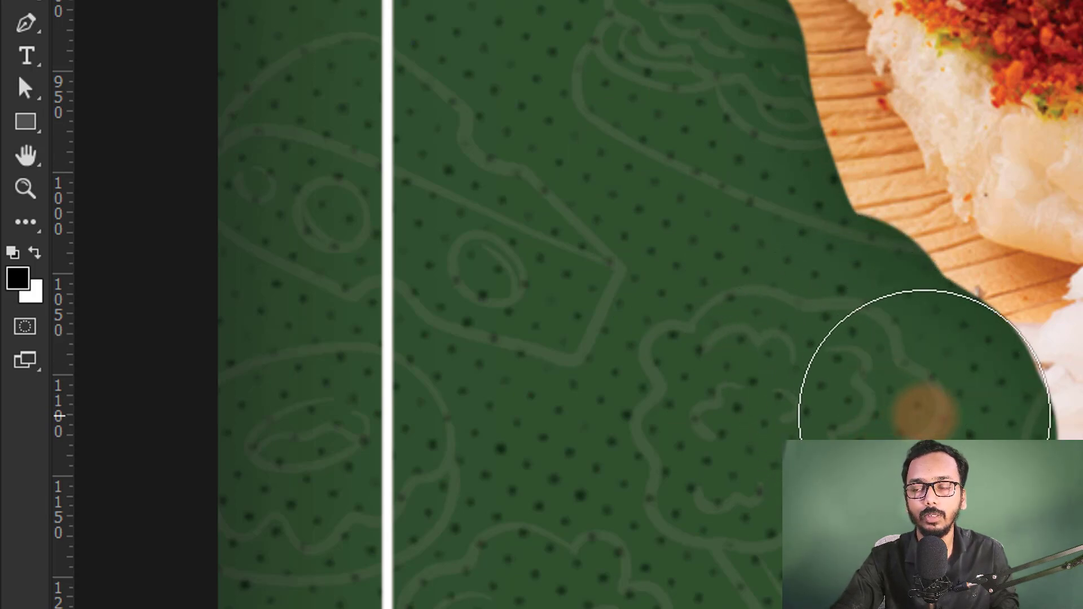
pyautogui.moveTo(924, 417)
pyautogui.mouseDown()
pyautogui.moveTo(839, 331)
pyautogui.moveTo(998, 463)
pyautogui.moveTo(769, 212)
pyautogui.moveTo(895, 442)
pyautogui.moveTo(726, 285)
pyautogui.moveTo(705, 479)
pyautogui.moveTo(652, 242)
pyautogui.moveTo(564, 85)
pyautogui.moveTo(713, 362)
pyautogui.moveTo(705, 310)
pyautogui.mouseUp()
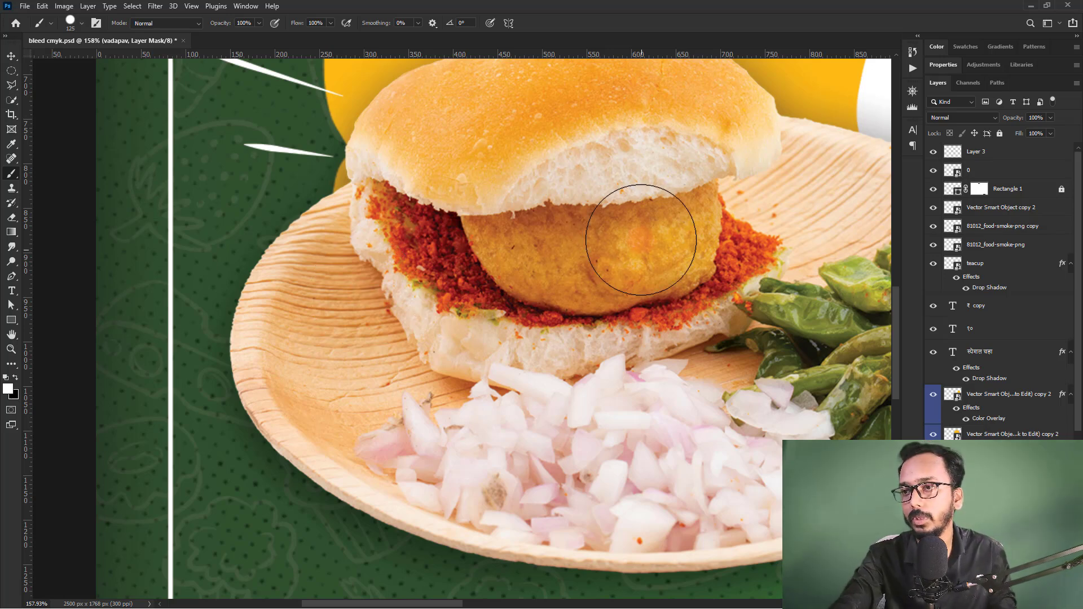
pyautogui.scroll(-5, 641, 230)
pyautogui.scroll(4, 669, 271)
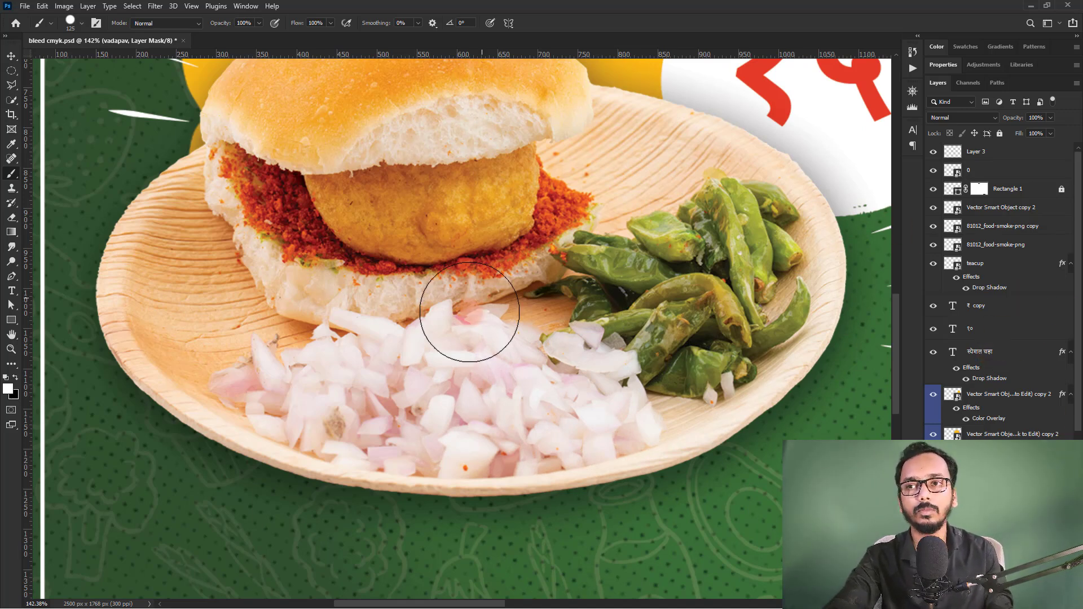
pyautogui.scroll(-3, 467, 314)
pyautogui.scroll(-2, 564, 350)
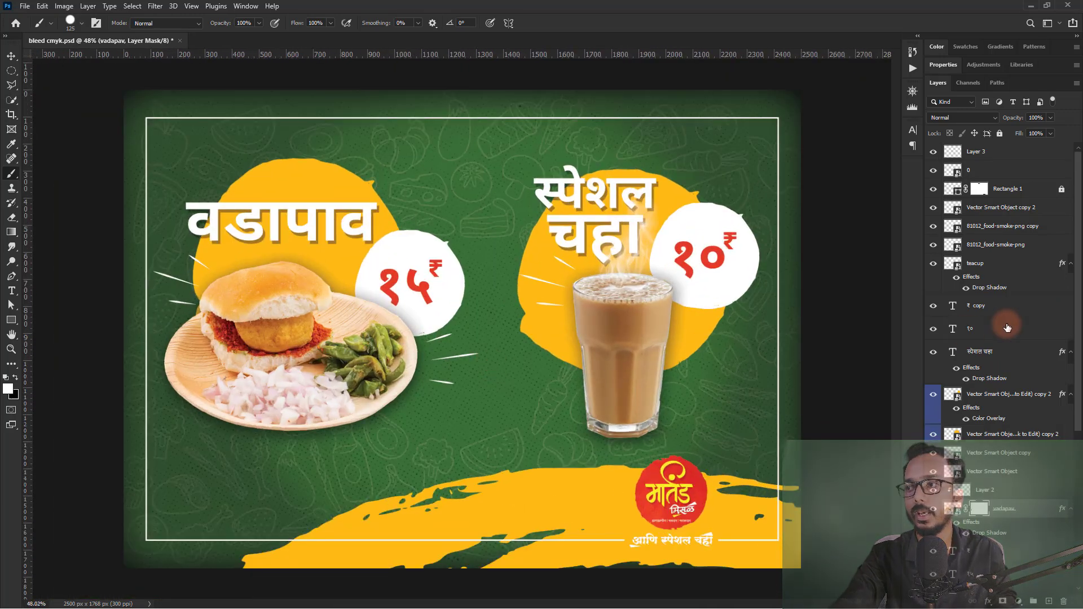
pyautogui.scroll(-5, 1079, 229)
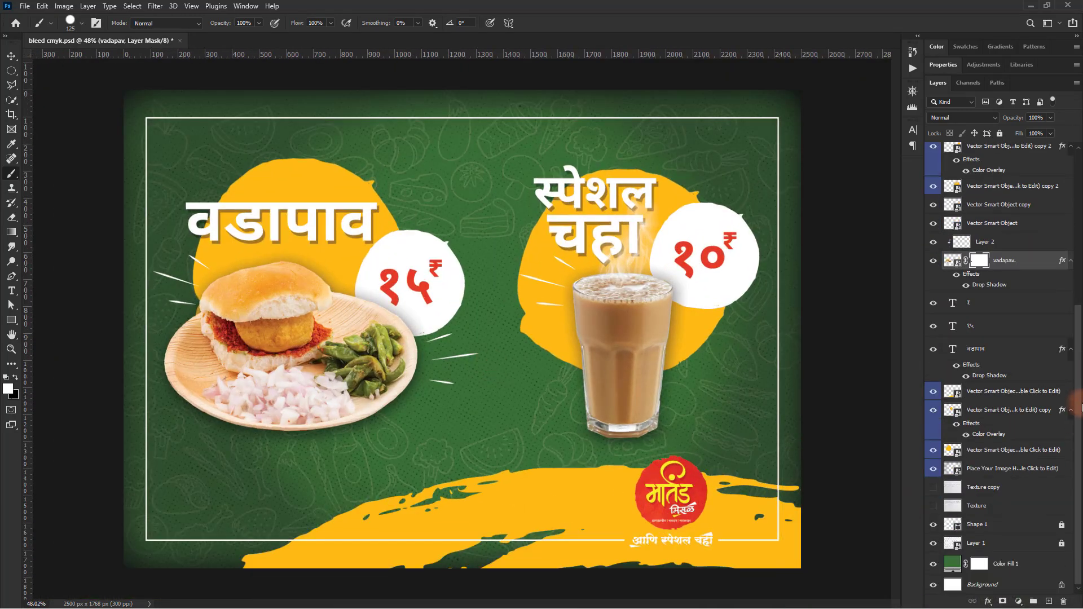
pyautogui.scroll(5, 1078, 228)
pyautogui.moveTo(1078, 231); pyautogui.dragTo(1078, 420)
pyautogui.moveTo(1080, 411); pyautogui.dragTo(1079, 214)
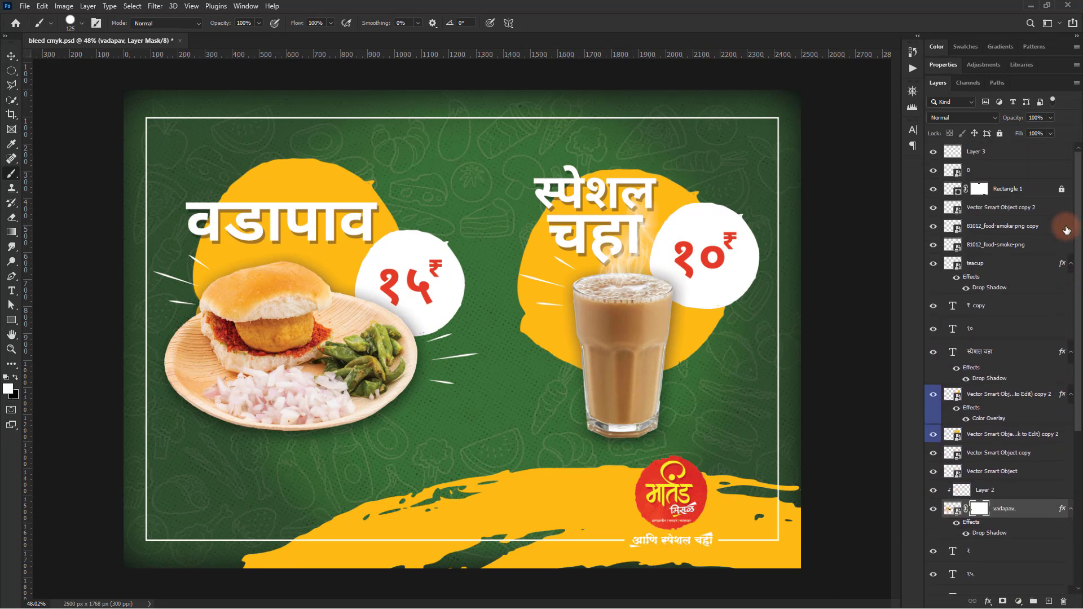
pyautogui.moveTo(979, 427); pyautogui.dragTo(955, 452)
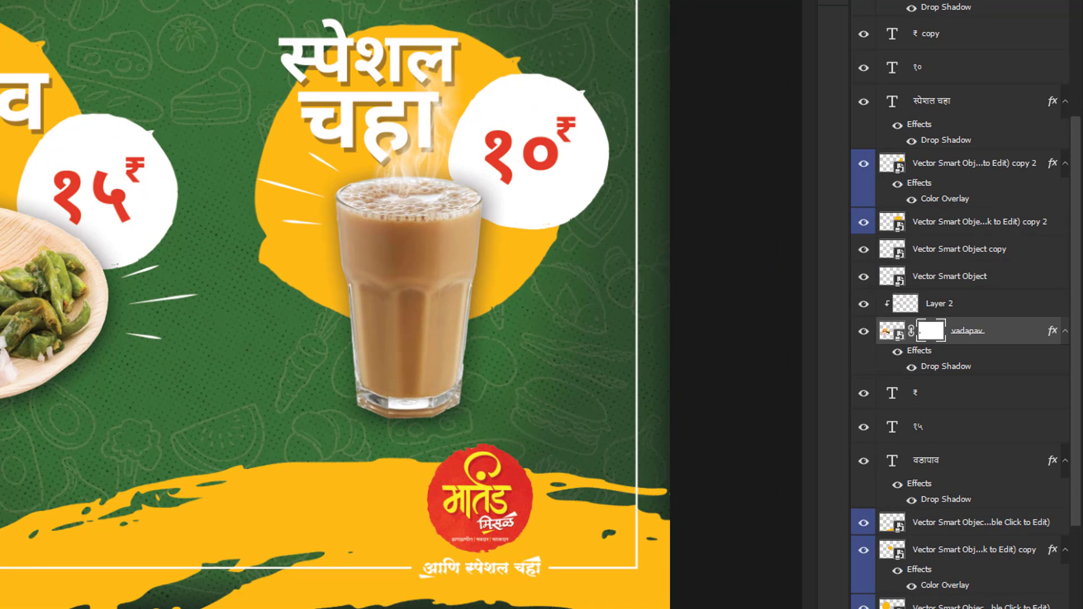
pyautogui.click(892, 332)
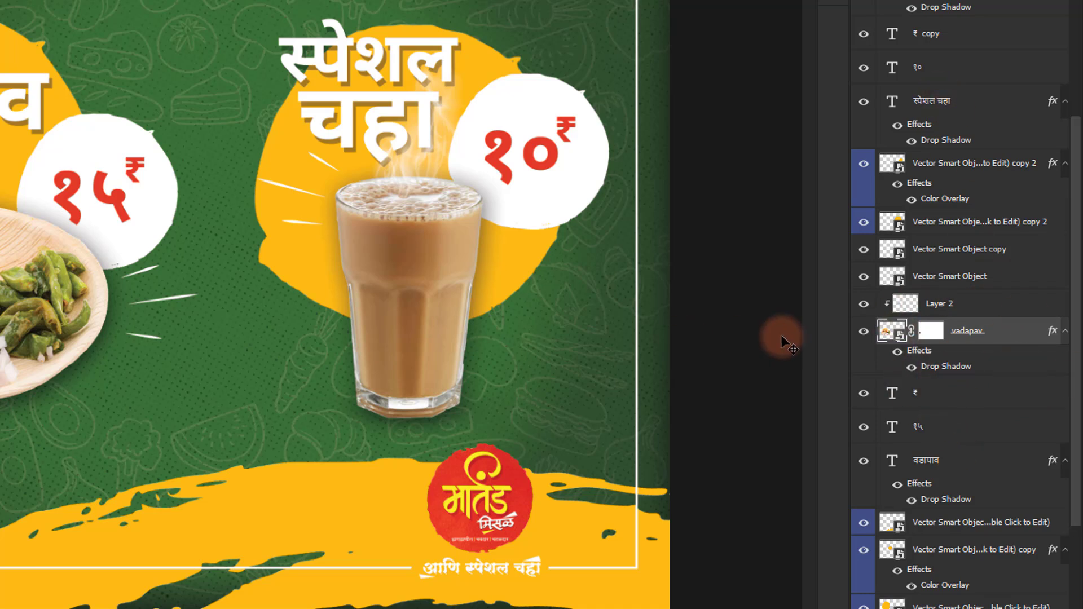
pyautogui.click(863, 331)
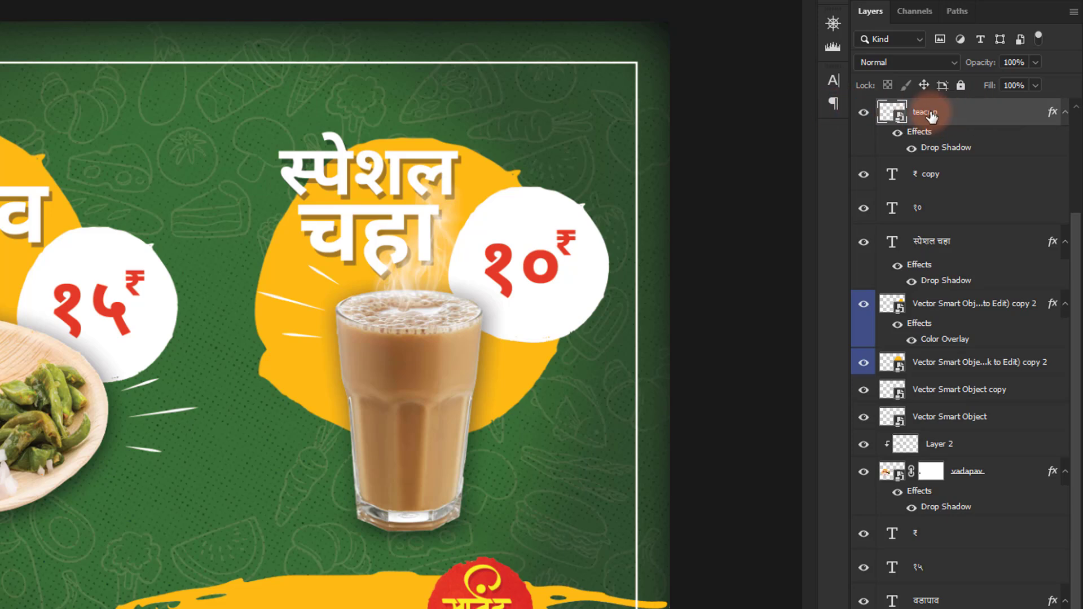
pyautogui.rightClick(931, 114)
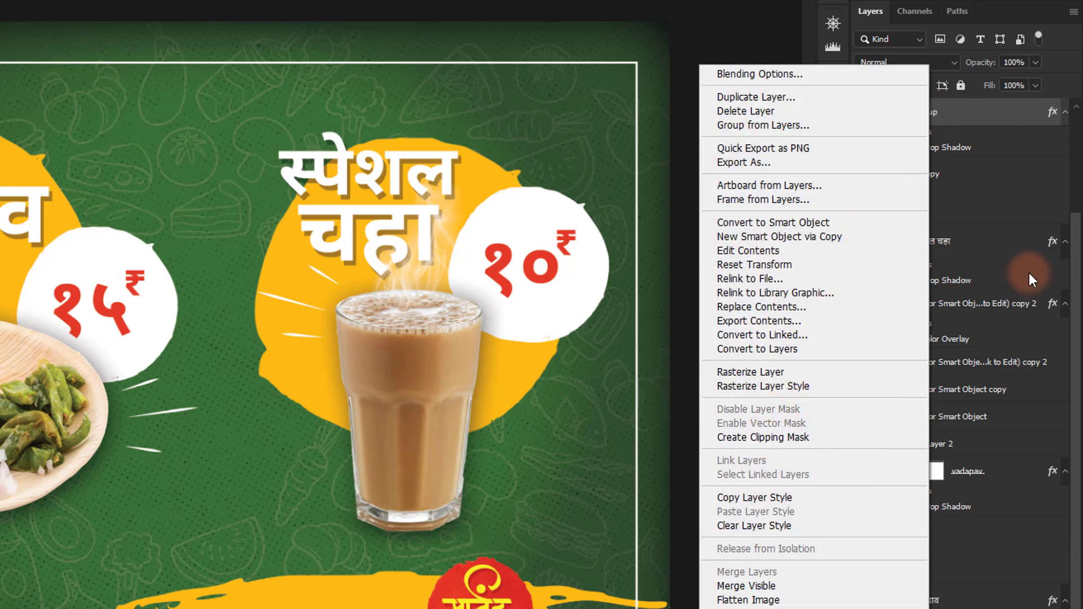
pyautogui.click(1022, 114)
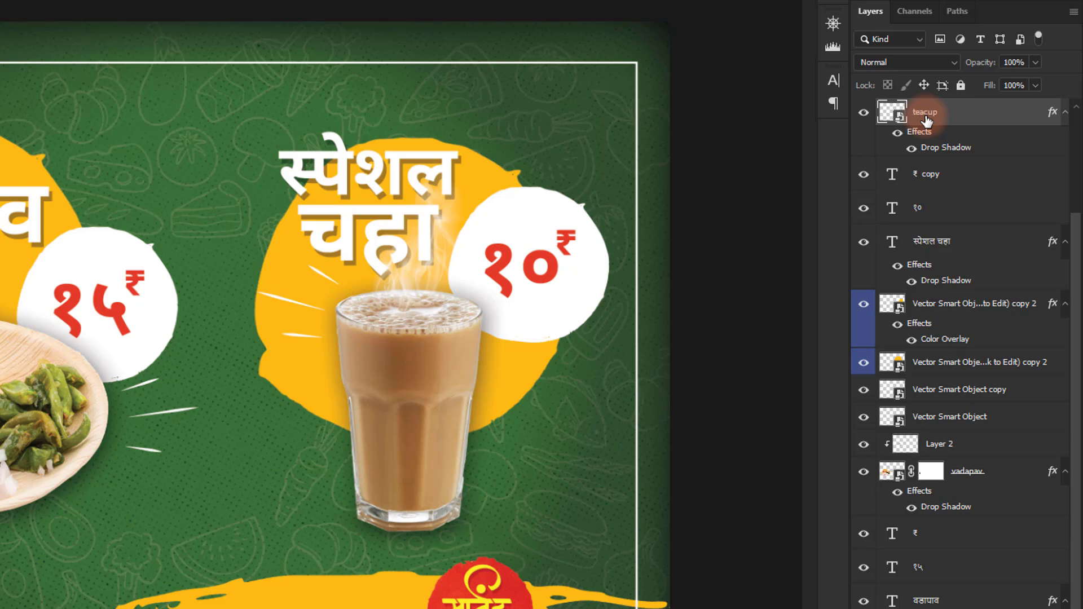
pyautogui.doubleClick(926, 113)
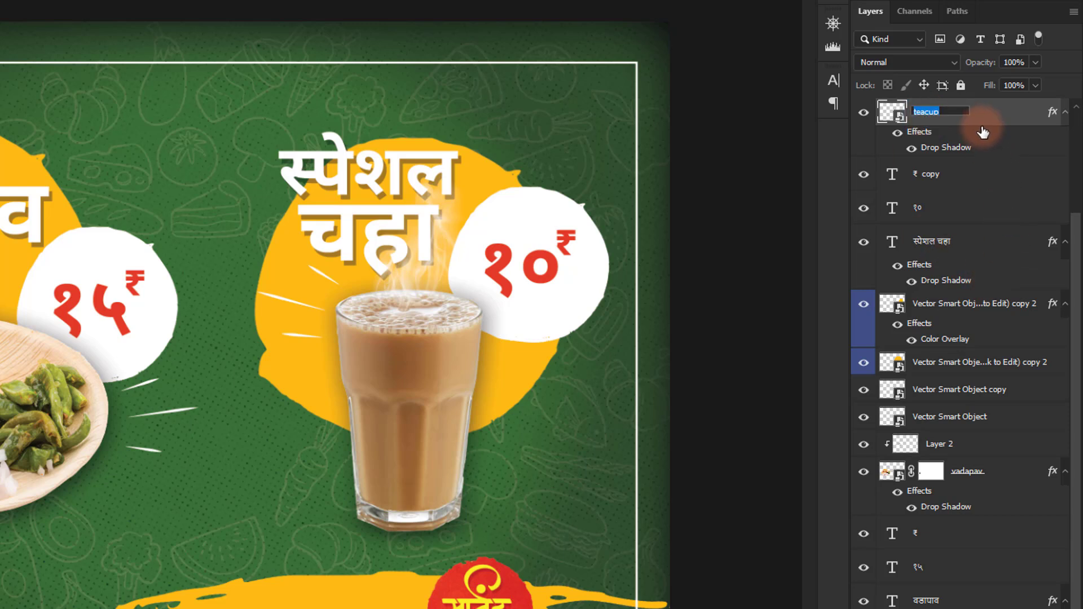
pyautogui.press('Return')
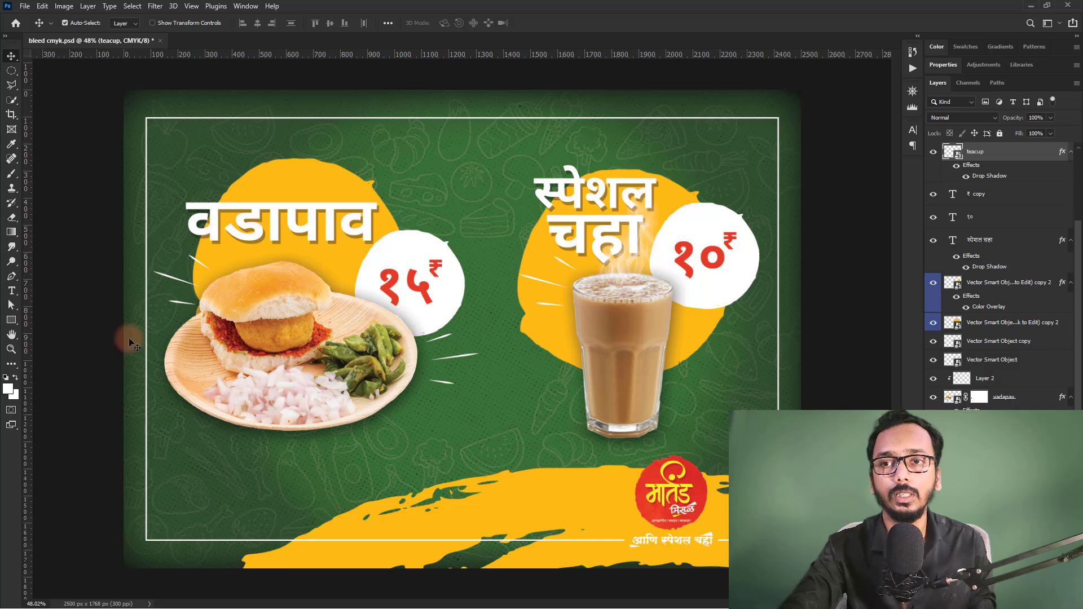
pyautogui.click(309, 416)
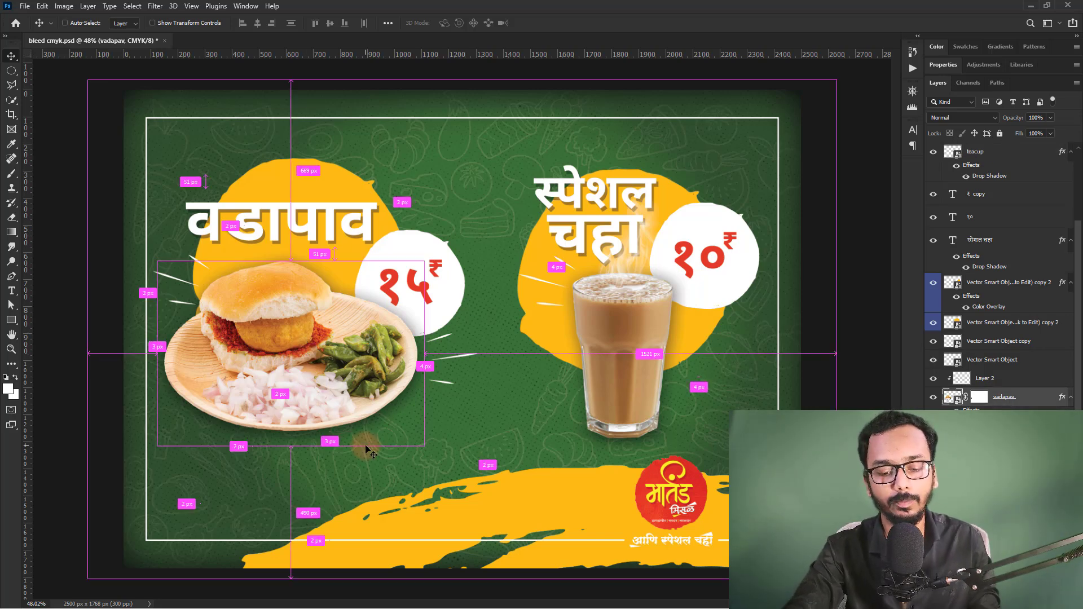
pyautogui.hotkey('ctrl', 't')
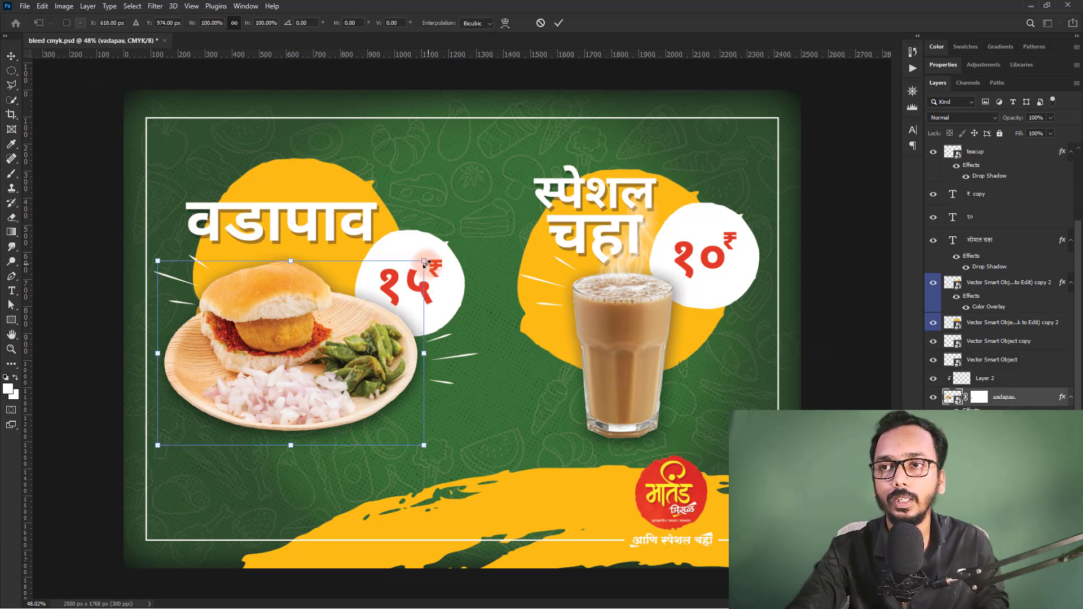
pyautogui.moveTo(430, 288)
pyautogui.mouseDown()
pyautogui.moveTo(541, 301)
pyautogui.moveTo(607, 285)
pyautogui.moveTo(434, 422)
pyautogui.mouseUp()
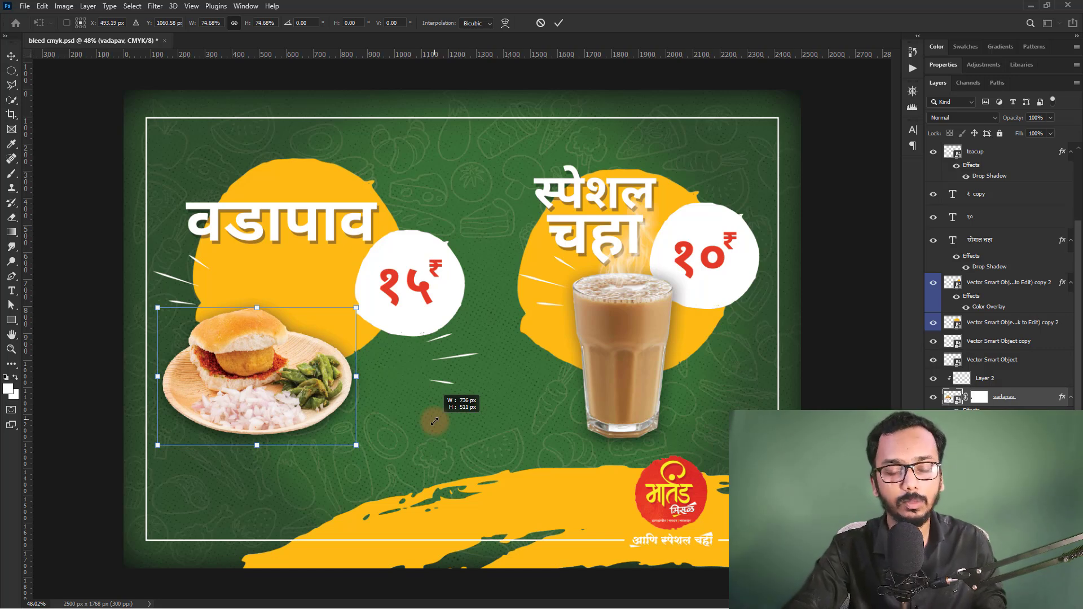
pyautogui.moveTo(435, 418)
pyautogui.mouseDown()
pyautogui.moveTo(476, 244)
pyautogui.moveTo(363, 181)
pyautogui.moveTo(552, 158)
pyautogui.moveTo(641, 95)
pyautogui.moveTo(754, 169)
pyautogui.moveTo(776, 122)
pyautogui.mouseUp()
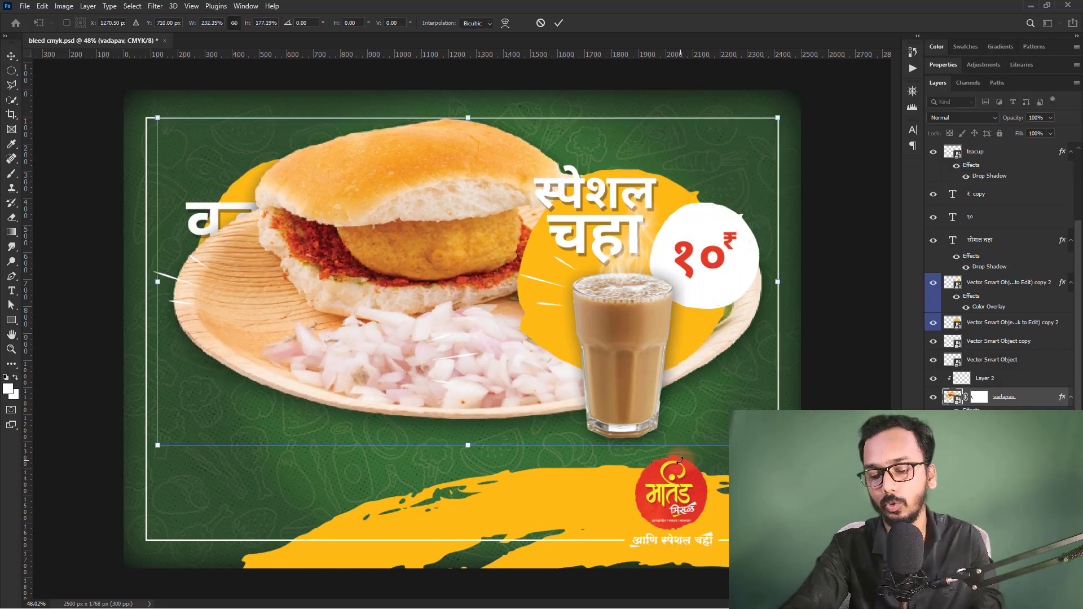
pyautogui.press('Return')
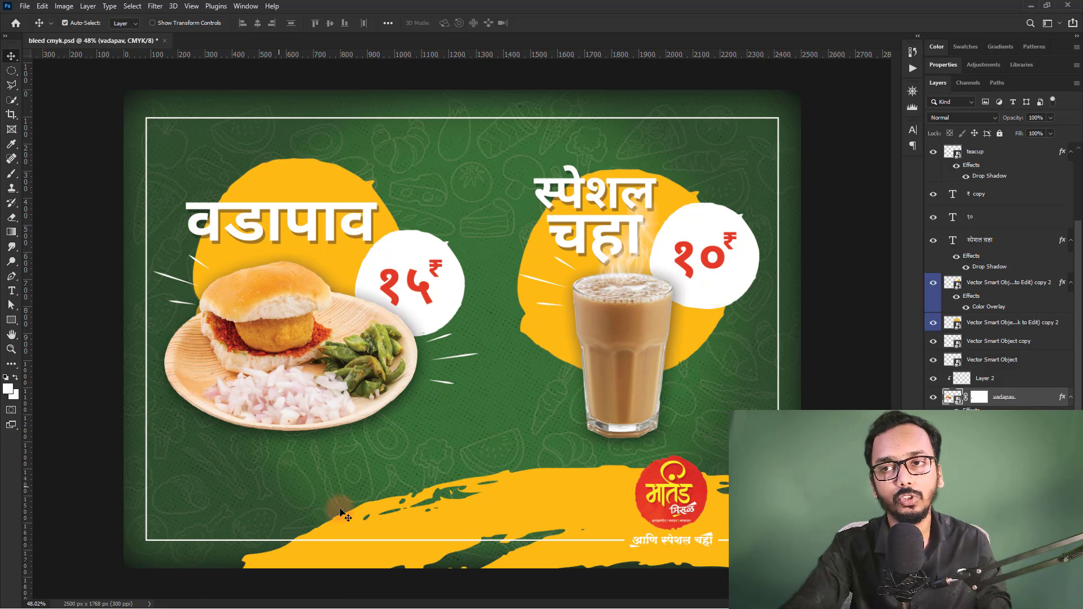
pyautogui.hotkey('ctrl', 't')
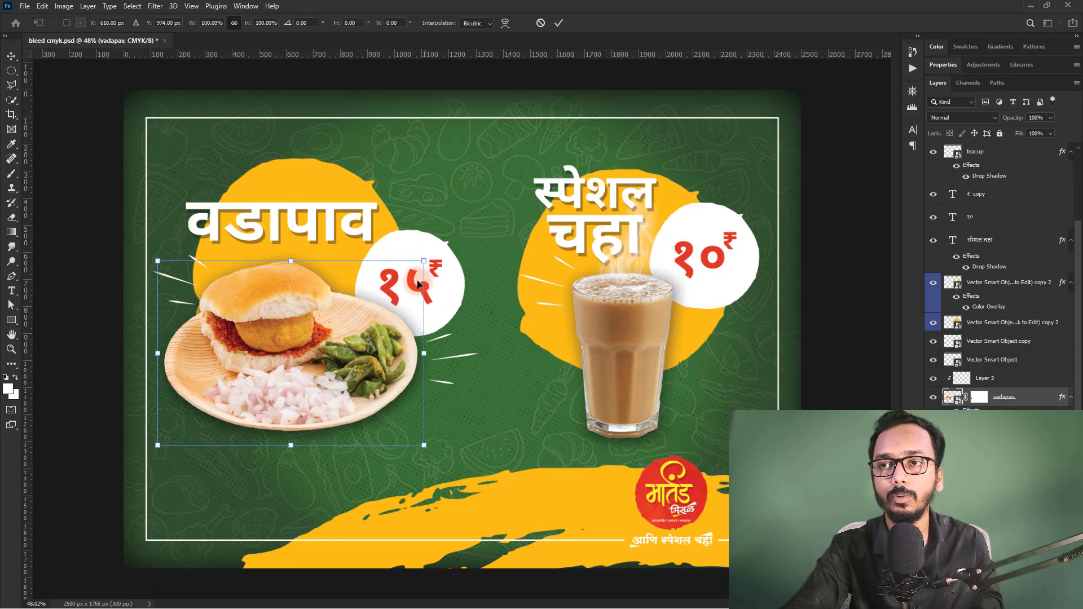
pyautogui.moveTo(422, 263); pyautogui.dragTo(451, 345)
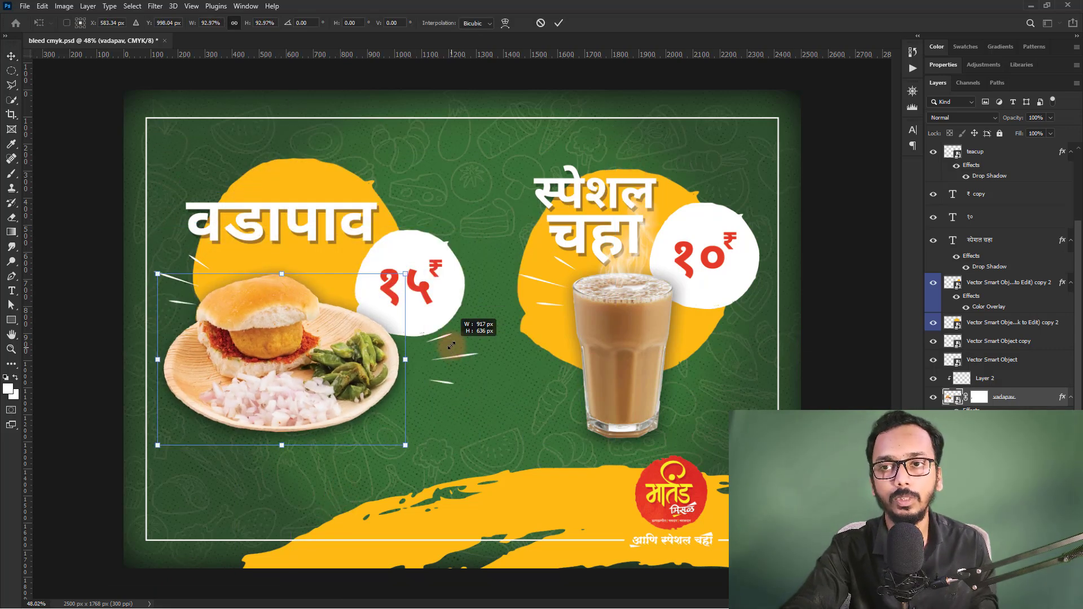
pyautogui.moveTo(451, 345)
pyautogui.mouseDown()
pyautogui.moveTo(472, 340)
pyautogui.moveTo(529, 369)
pyautogui.moveTo(502, 382)
pyautogui.mouseUp()
pyautogui.press('Return')
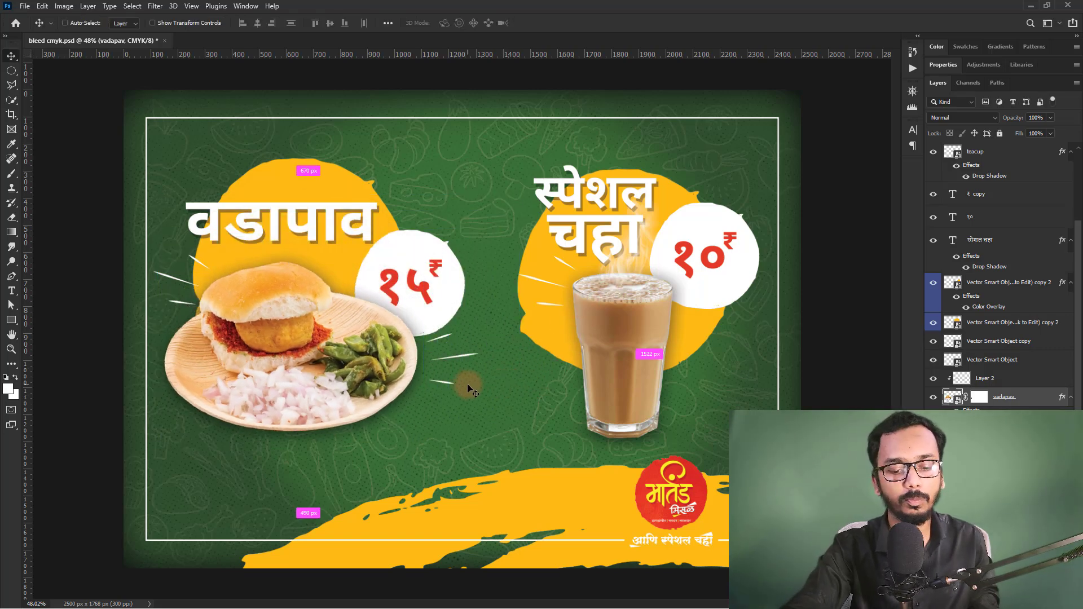
pyautogui.press('ctrl')
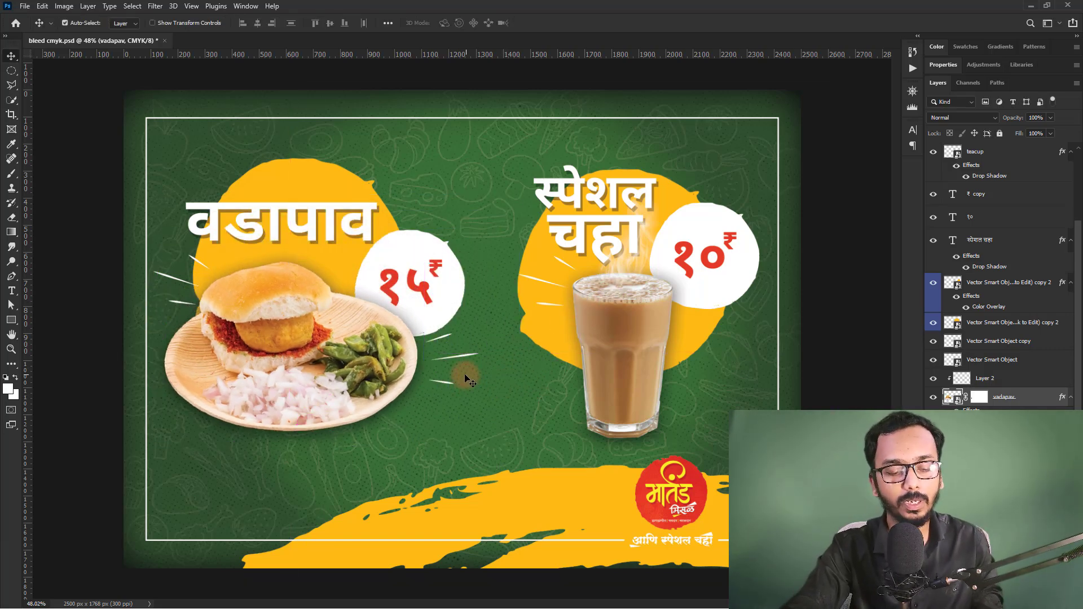
pyautogui.hotkey('ctrl', 't')
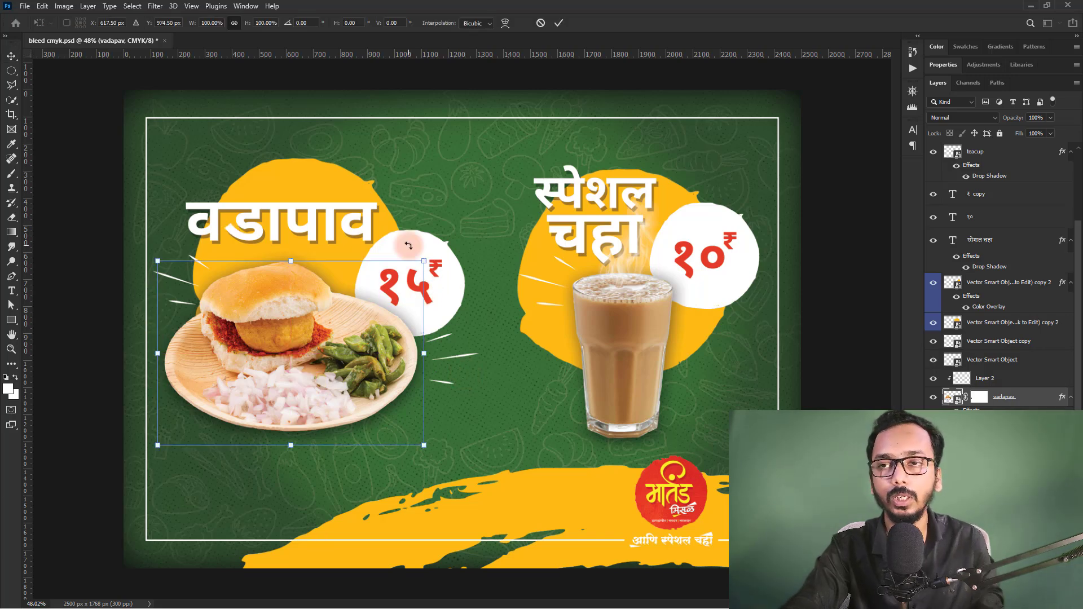
pyautogui.moveTo(424, 261)
pyautogui.mouseDown()
pyautogui.moveTo(533, 292)
pyautogui.moveTo(725, 102)
pyautogui.moveTo(471, 231)
pyautogui.moveTo(694, 206)
pyautogui.moveTo(598, 114)
pyautogui.moveTo(660, 194)
pyautogui.moveTo(375, 121)
pyautogui.moveTo(761, 134)
pyautogui.moveTo(290, 149)
pyautogui.moveTo(294, 161)
pyautogui.mouseUp()
pyautogui.press('Return')
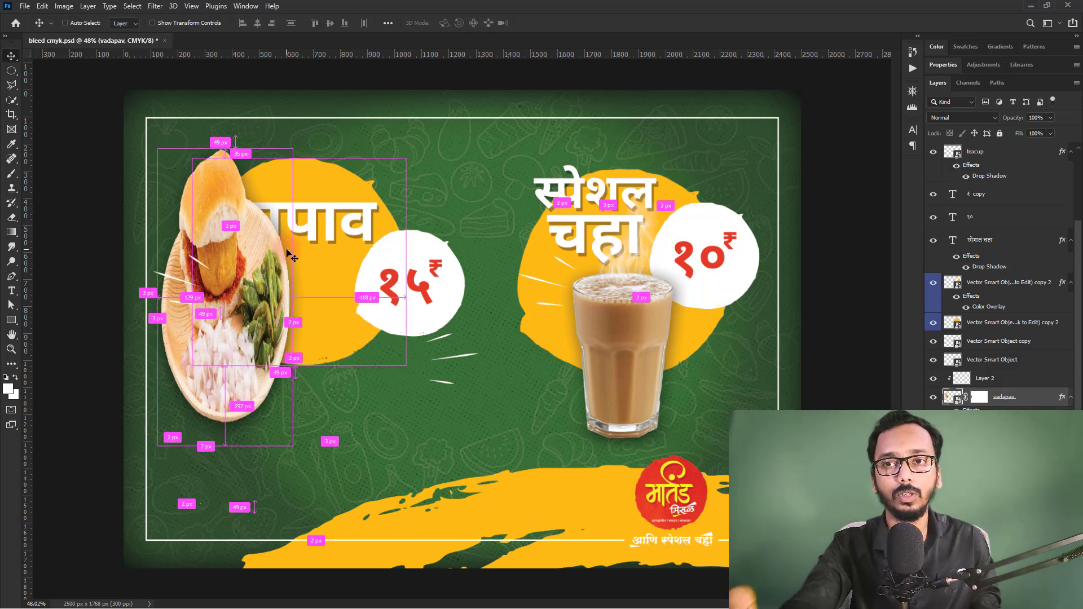
pyautogui.hotkey('ctrl', 'z')
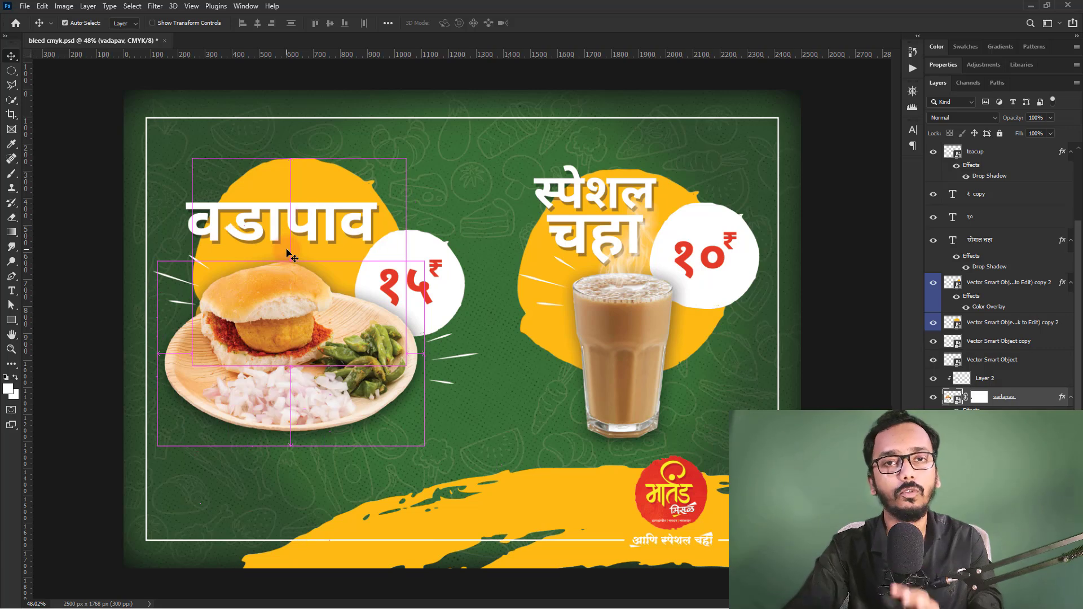
pyautogui.click(536, 441)
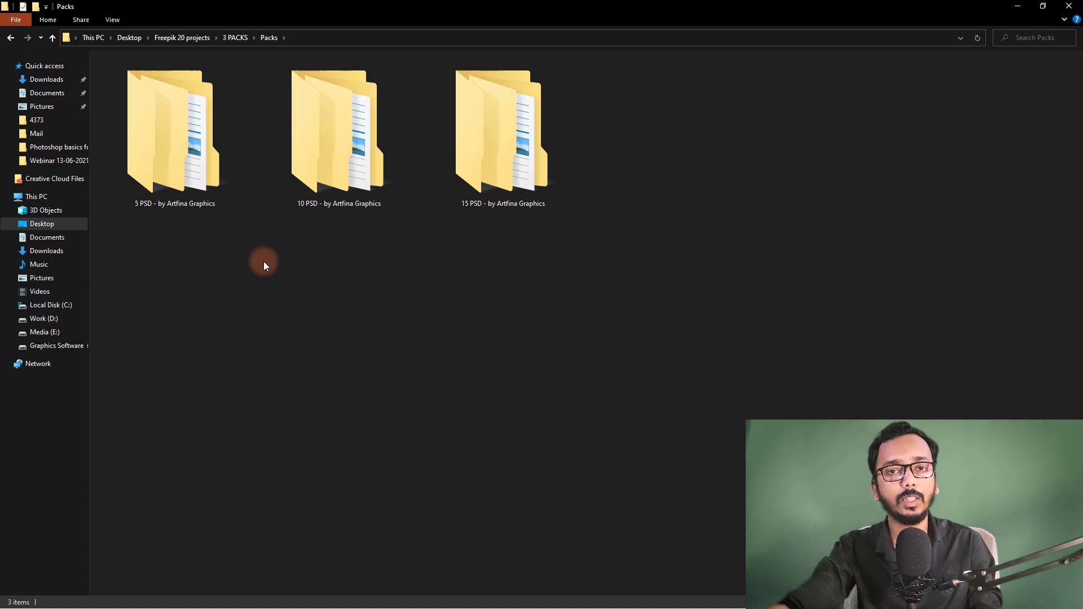
# Step: Open Educational Social Post 2.psd from the 5 PSD - by Artfina Graphics pack in Photoshop
pyautogui.doubleClick(196, 196)
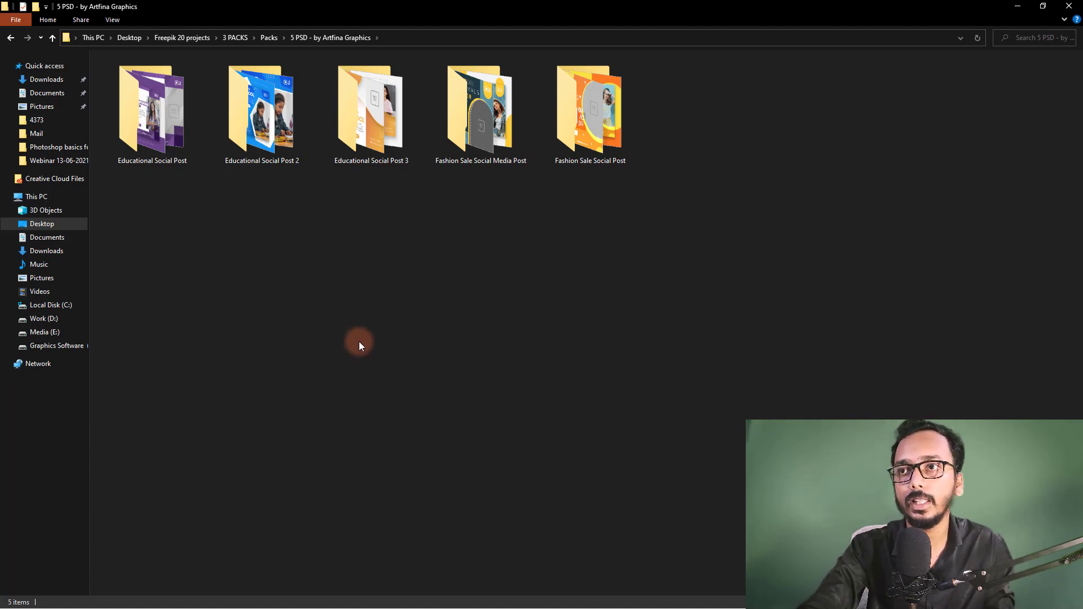
pyautogui.press('BackSpace')
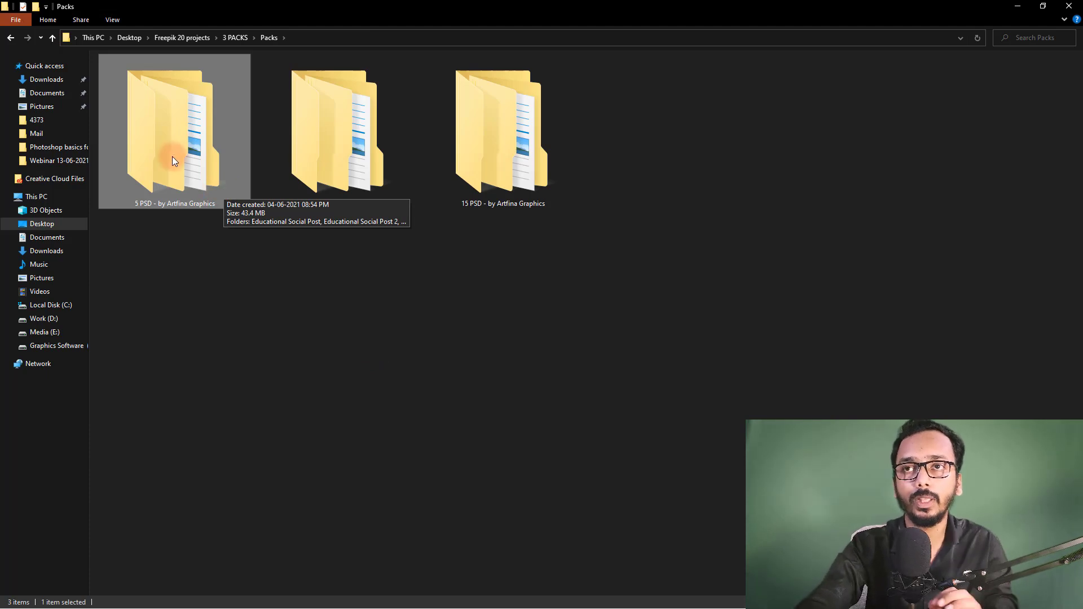
pyautogui.doubleClick(171, 168)
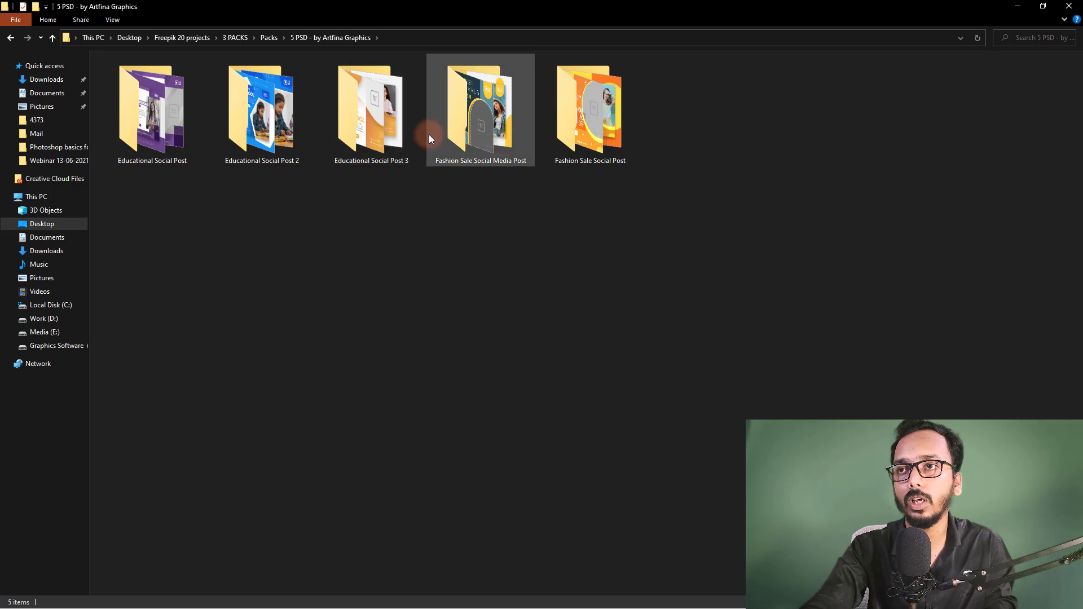
pyautogui.doubleClick(287, 126)
pyautogui.click(175, 86)
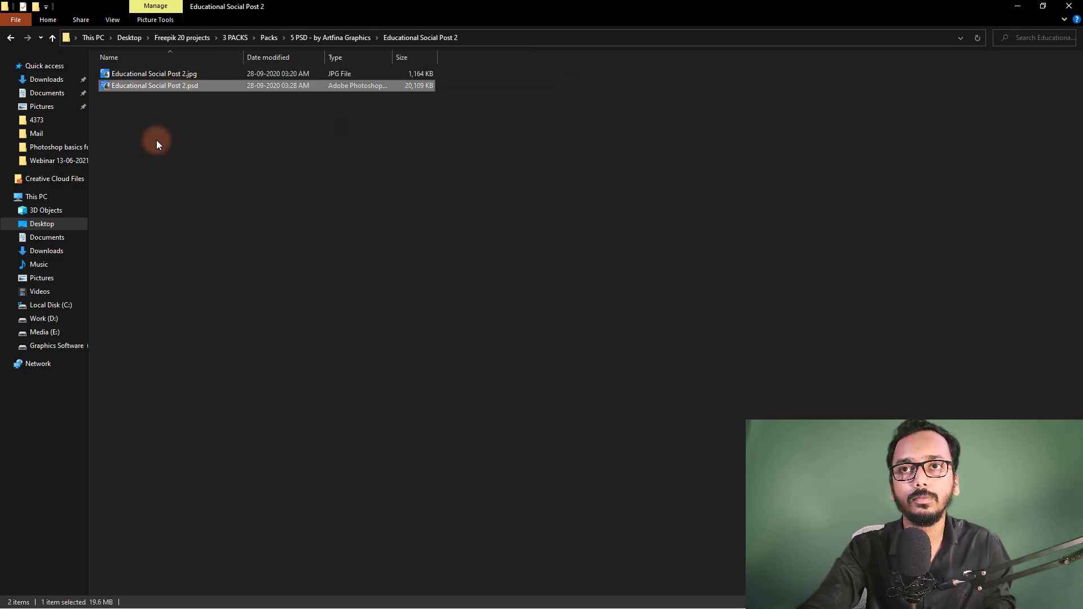
pyautogui.press('Return')
# Step: Dismiss the text-layer update prompt and preview Blues presets on the Gradient Fill 1 background
pyautogui.click(530, 237)
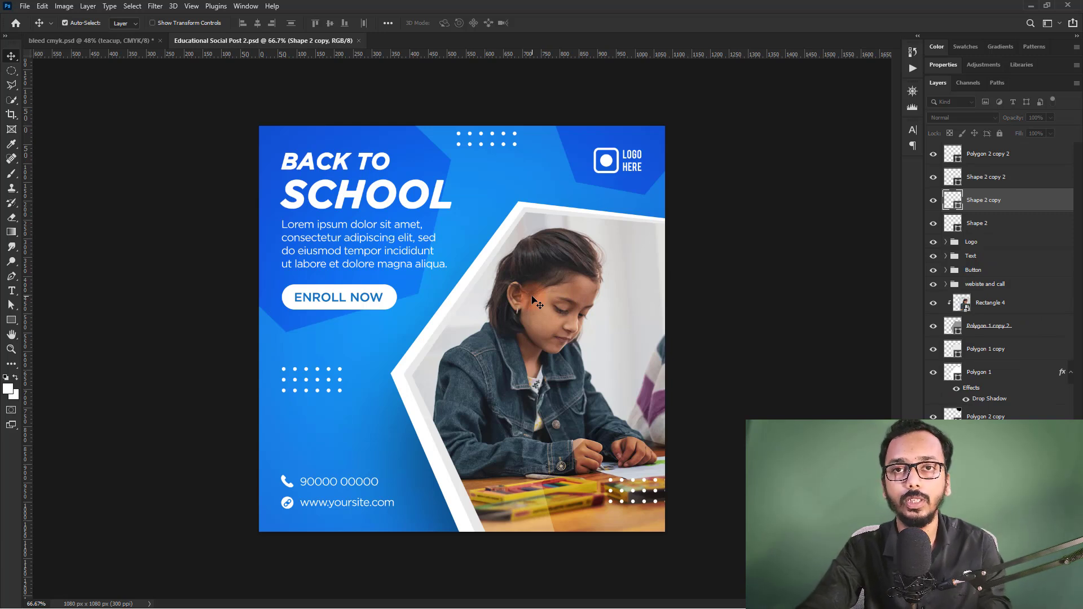
pyautogui.click(699, 356)
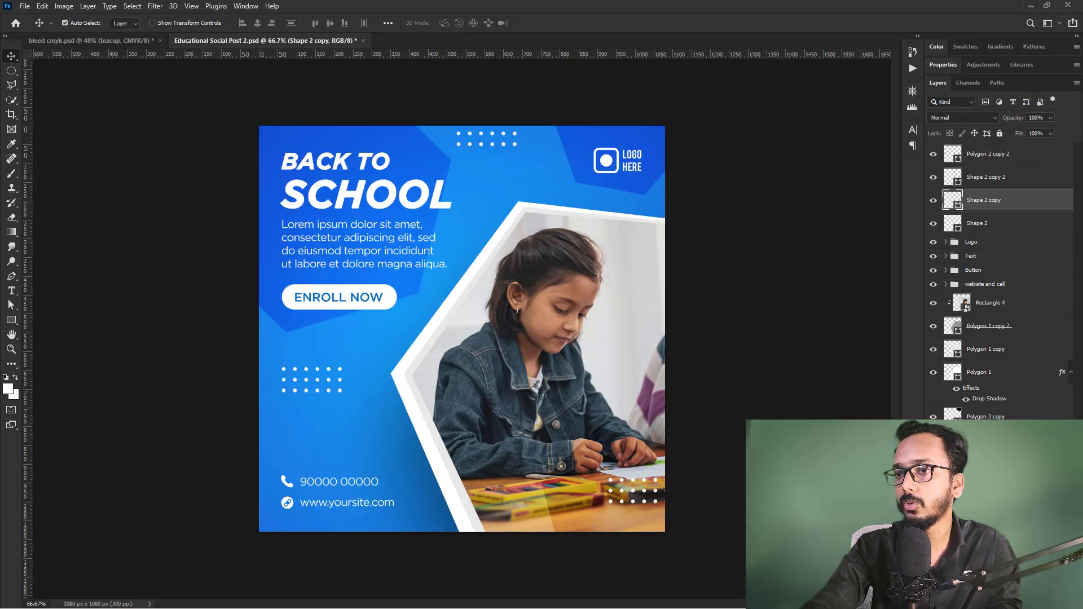
pyautogui.doubleClick(687, 159)
pyautogui.click(687, 160)
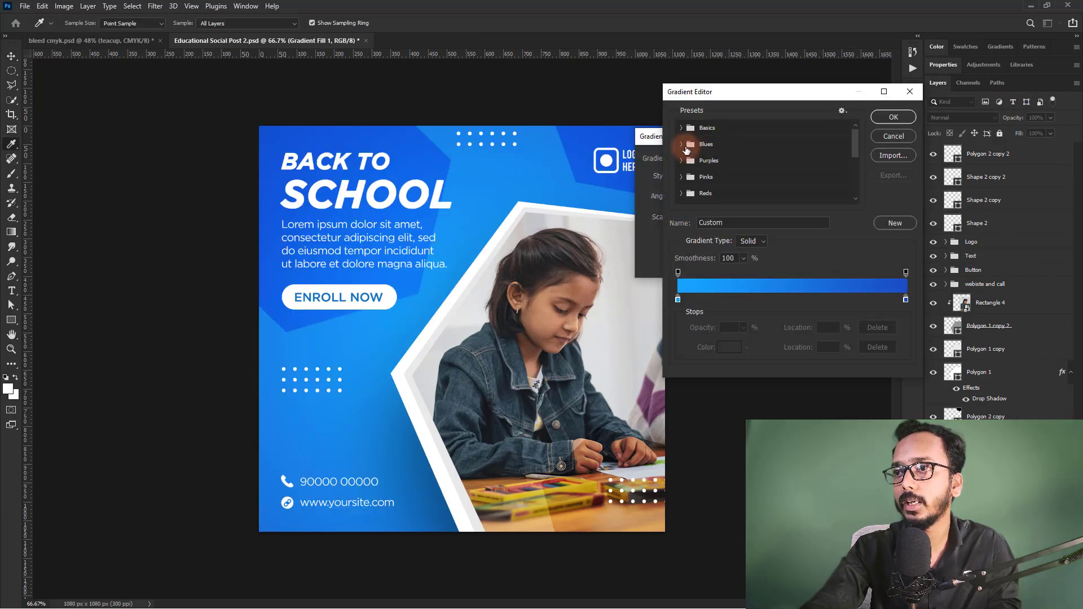
pyautogui.click(683, 145)
pyautogui.click(682, 144)
pyautogui.click(768, 179)
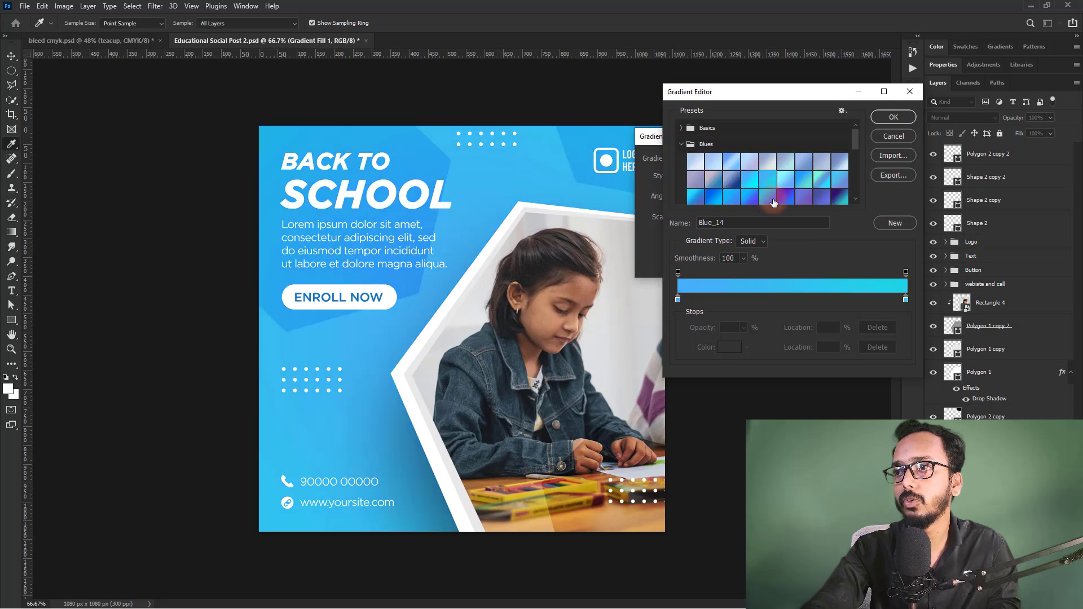
pyautogui.click(804, 179)
# Step: Preview Purples and pink-orange gradient presets, then cancel, keeping the original blue background
pyautogui.scroll(-3, 700, 174)
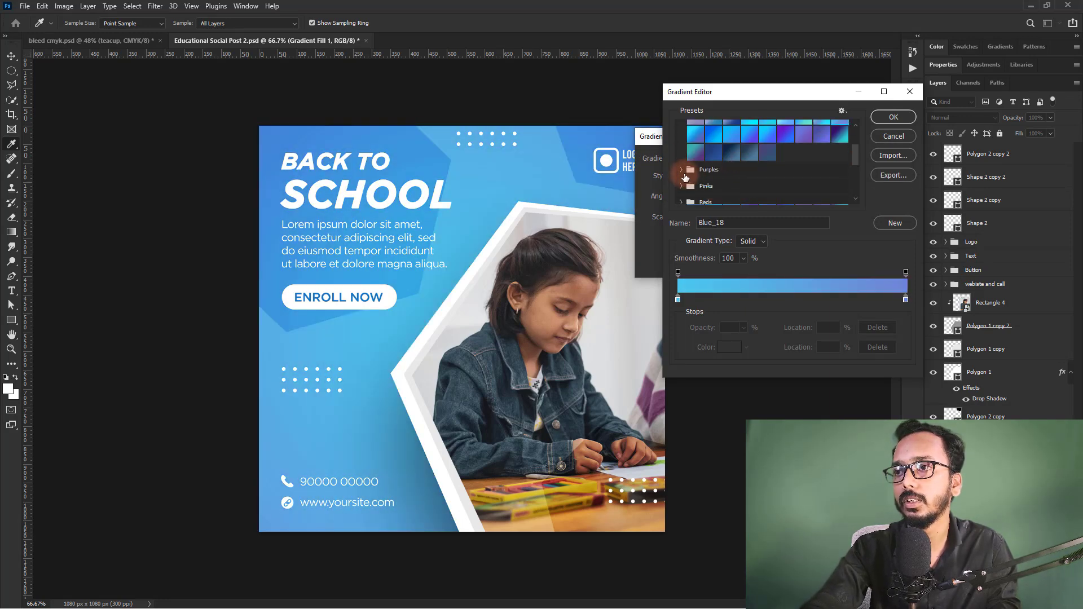
pyautogui.click(684, 170)
pyautogui.click(731, 192)
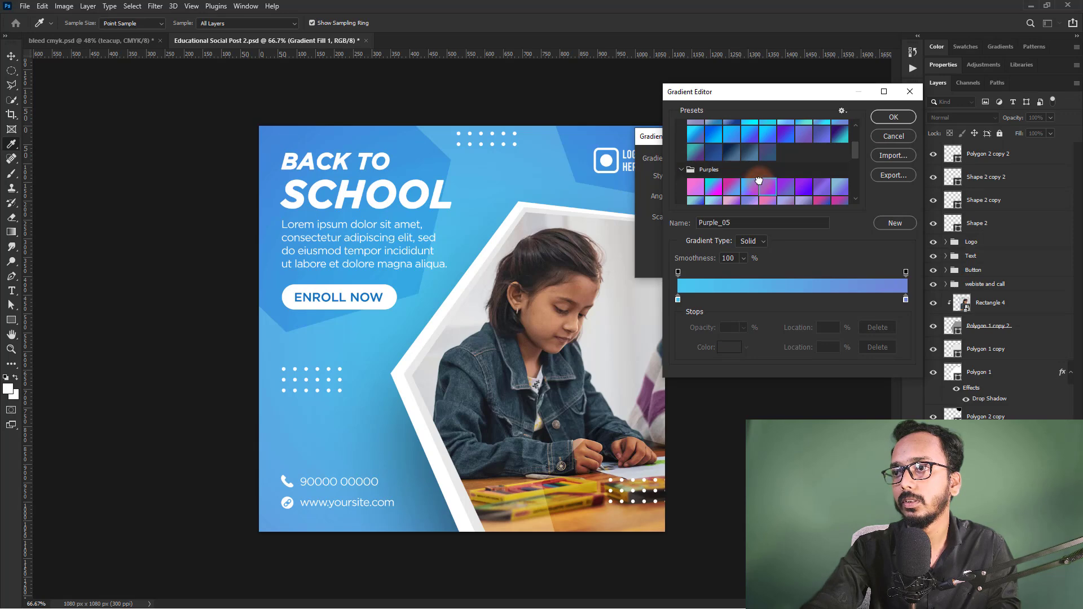
pyautogui.click(835, 191)
pyautogui.scroll(-2, 834, 194)
pyautogui.click(749, 183)
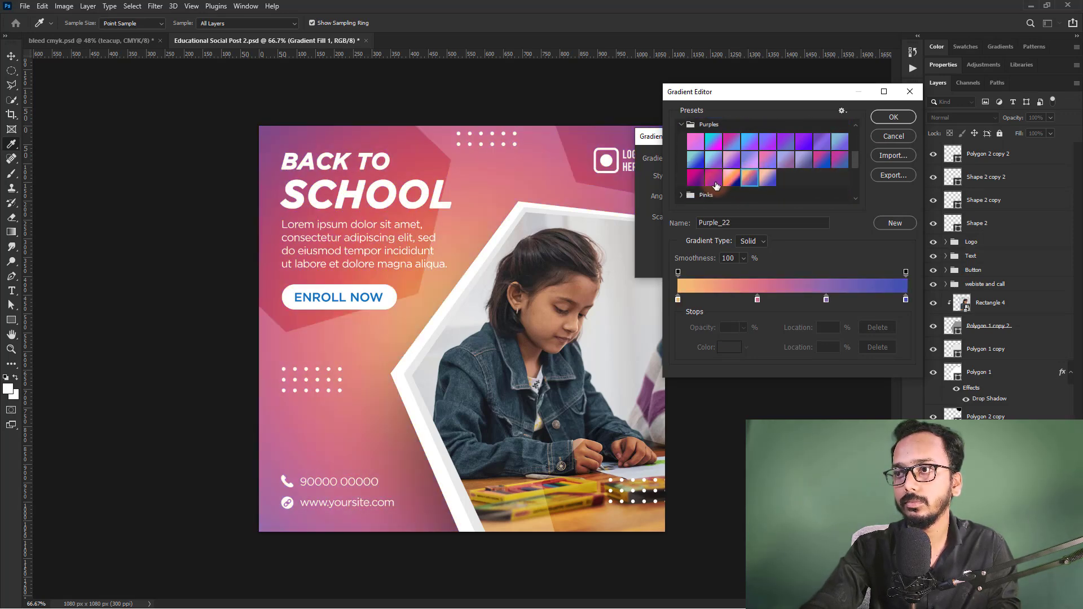
pyautogui.click(803, 186)
pyautogui.click(894, 136)
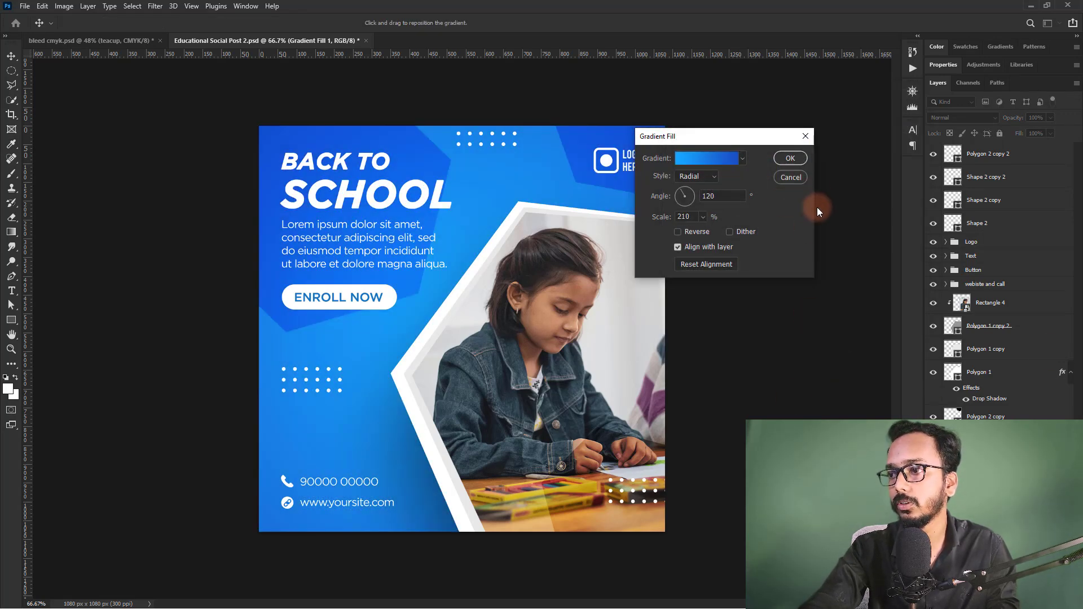
pyautogui.click(789, 177)
pyautogui.click(965, 307)
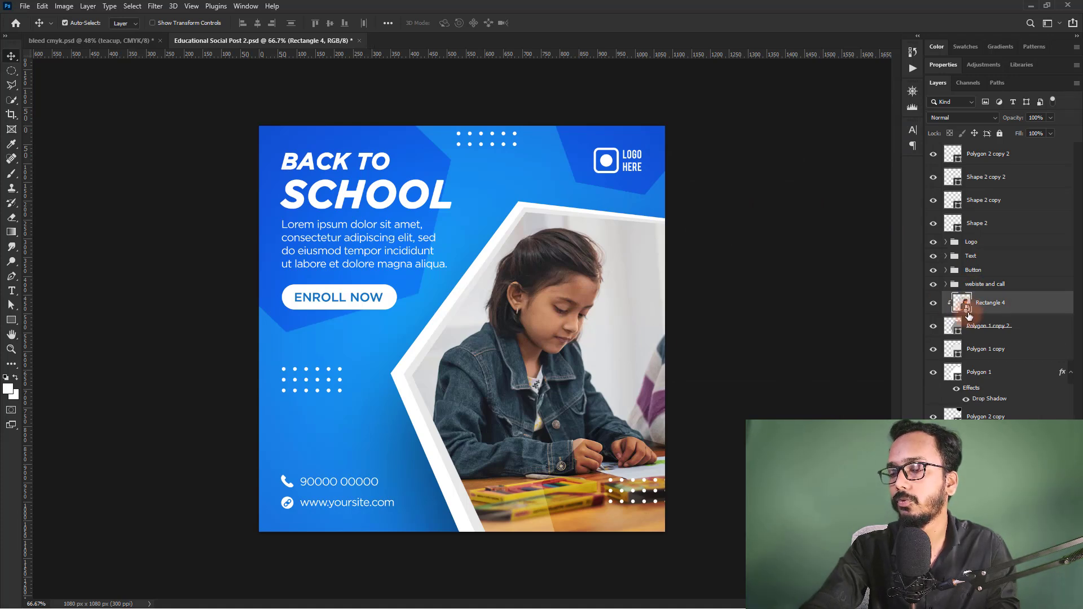
# Step: In the Rectangle 4 smart object, hide the photo layer, save and close it
pyautogui.doubleClick(966, 310)
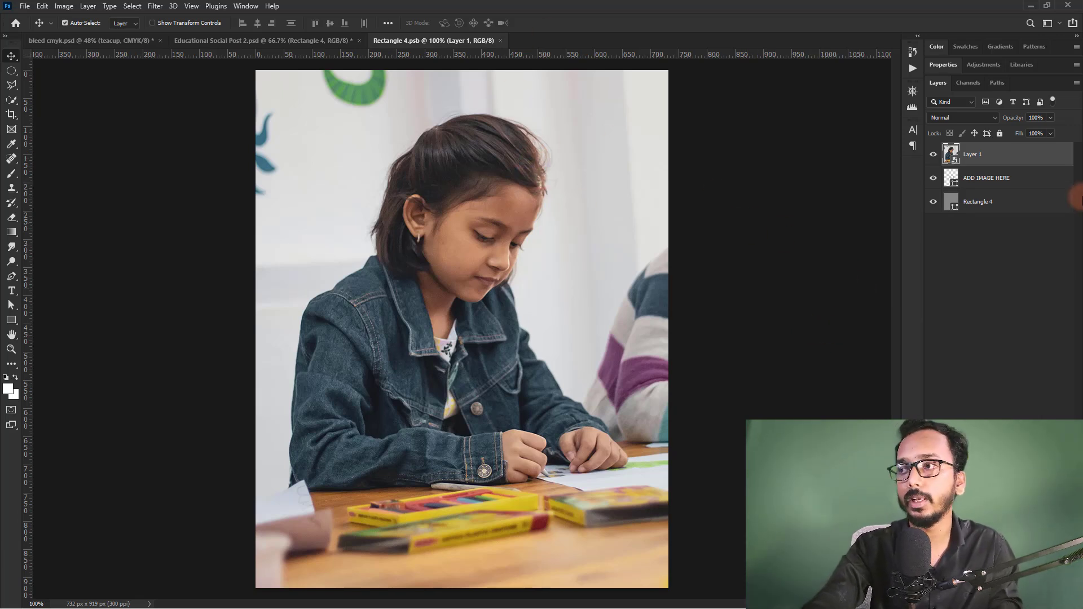
pyautogui.hotkey('ctrl', ',')
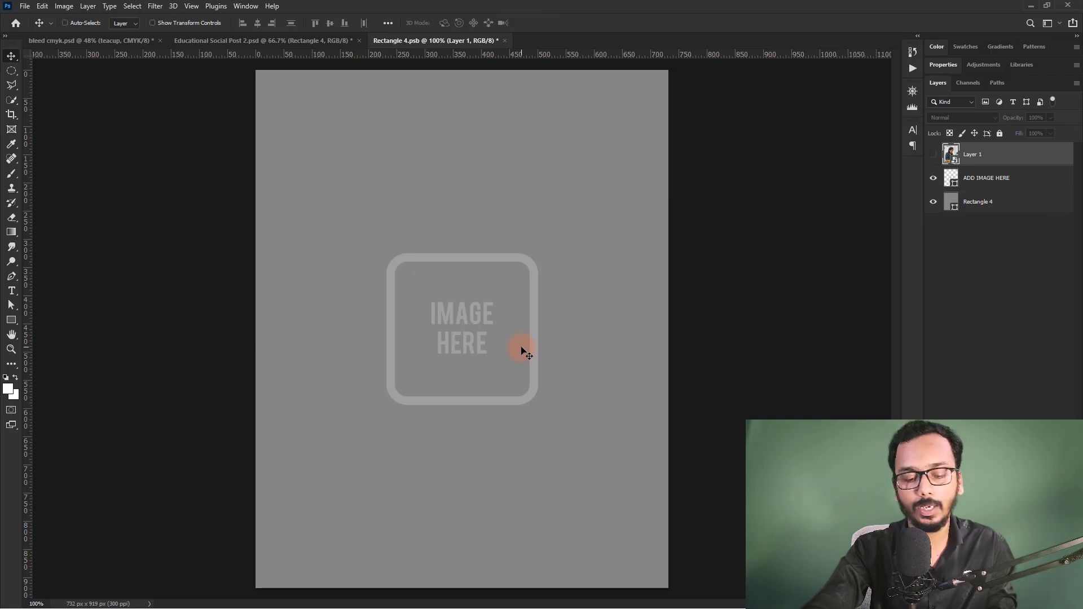
pyautogui.hotkey('ctrl', 's')
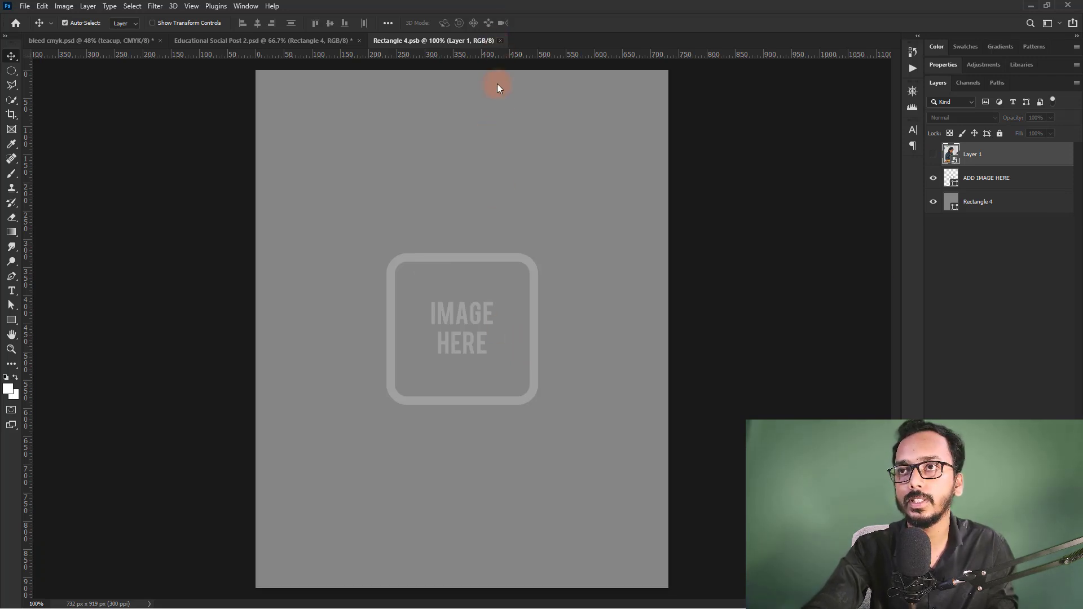
pyautogui.hotkey('ctrl', 'w')
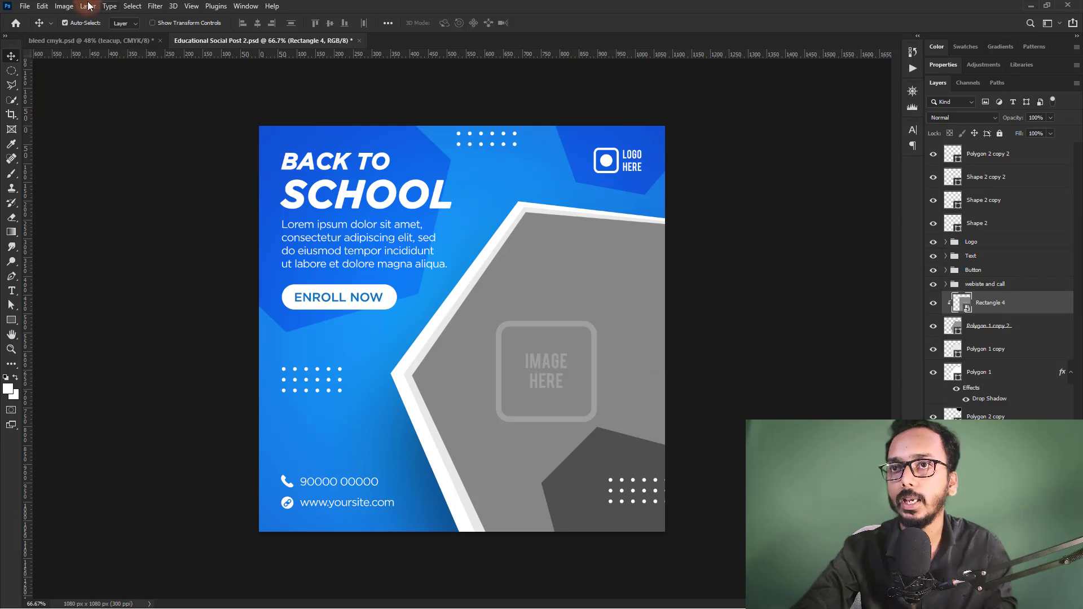
# Step: Close the Educational Social Post 2 template without saving and return to File Explorer
pyautogui.click(358, 41)
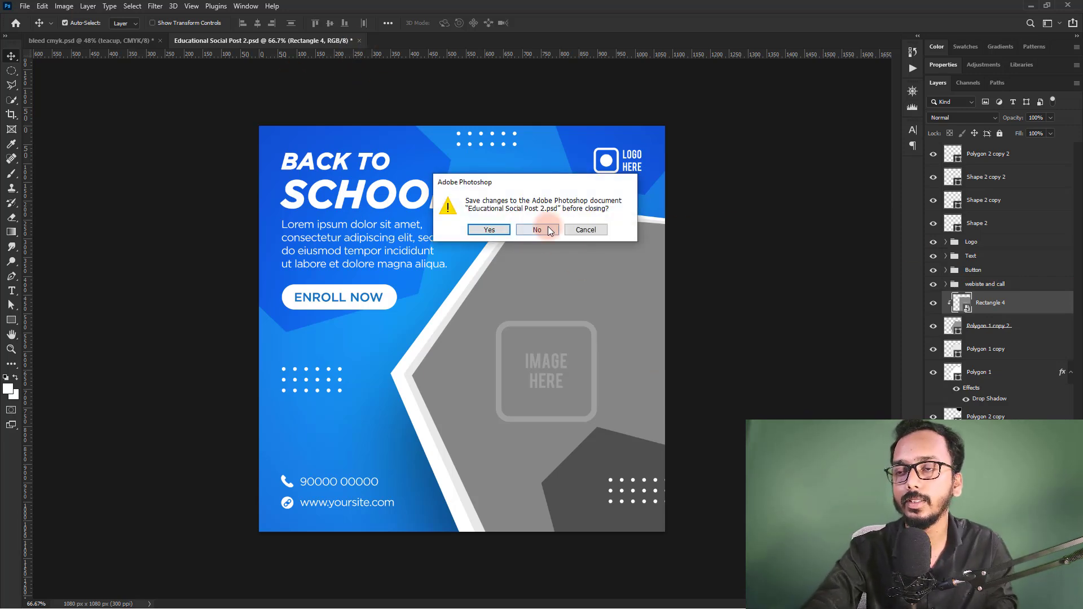
pyautogui.click(547, 228)
pyautogui.hotkey('alt', 'Tab')
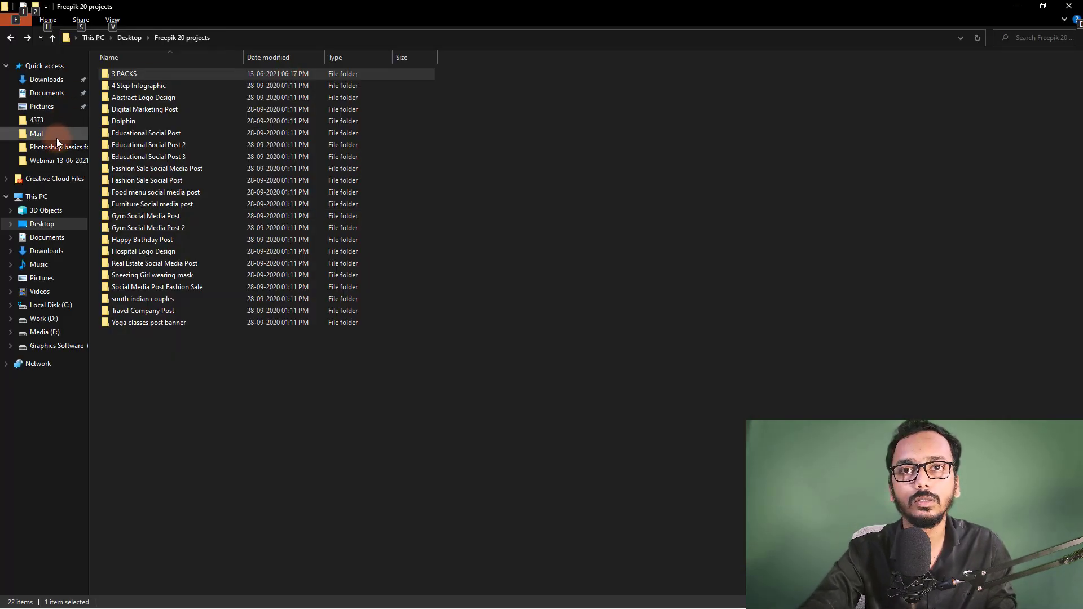
# Step: Open the Food menu social media post PSD from the 10 PSD - by Artfina Graphics folder
pyautogui.doubleClick(343, 167)
pyautogui.keyDown('ctrl'); pyautogui.scroll(2, 356, 337); pyautogui.keyUp('ctrl')
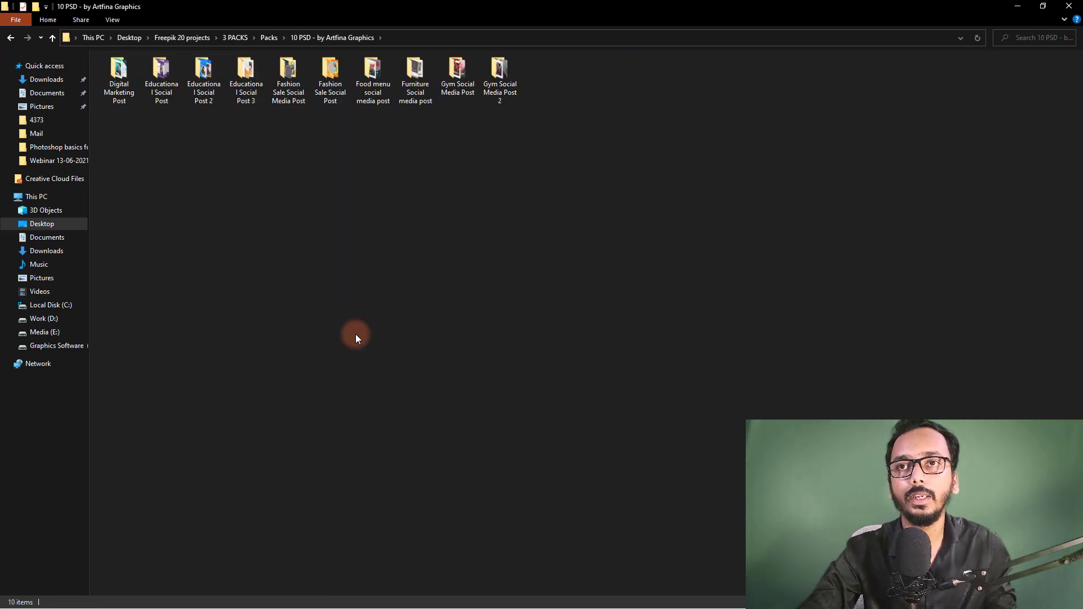
pyautogui.keyDown('ctrl'); pyautogui.scroll(3, 356, 336); pyautogui.keyUp('ctrl')
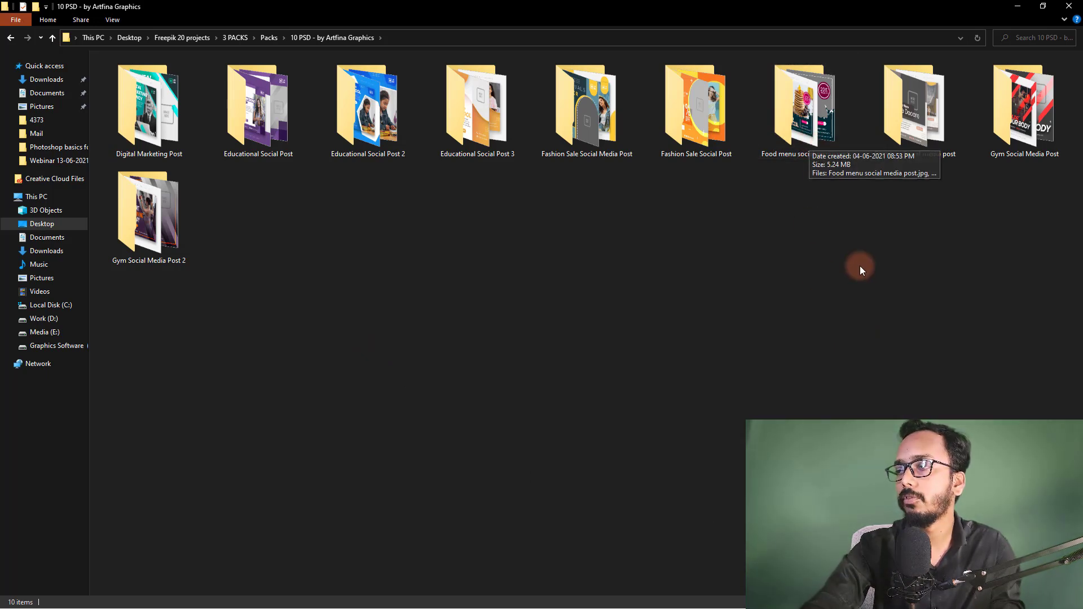
pyautogui.click(855, 264)
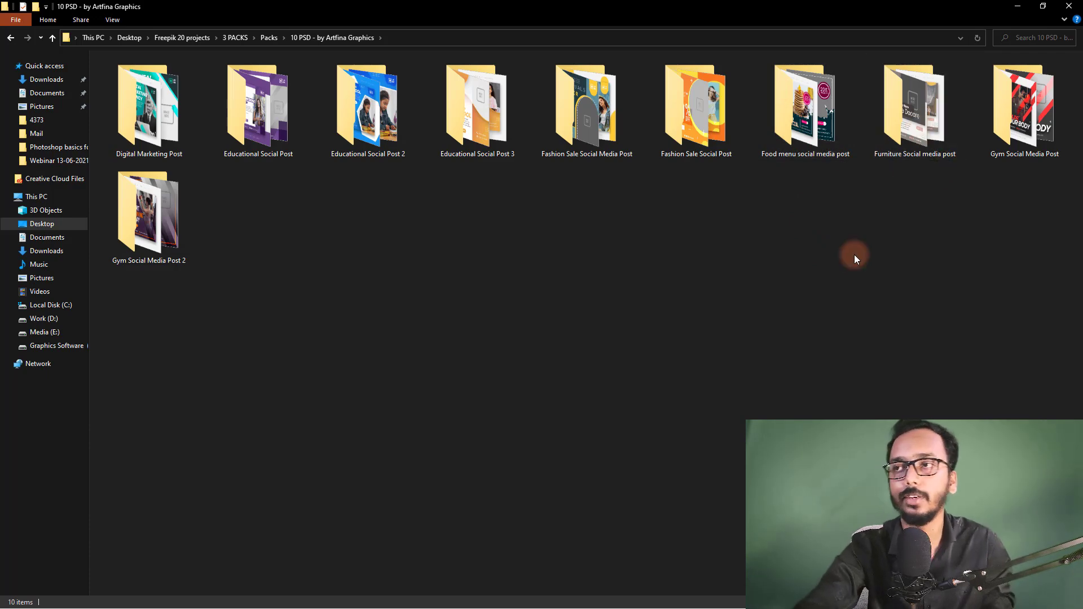
pyautogui.doubleClick(806, 129)
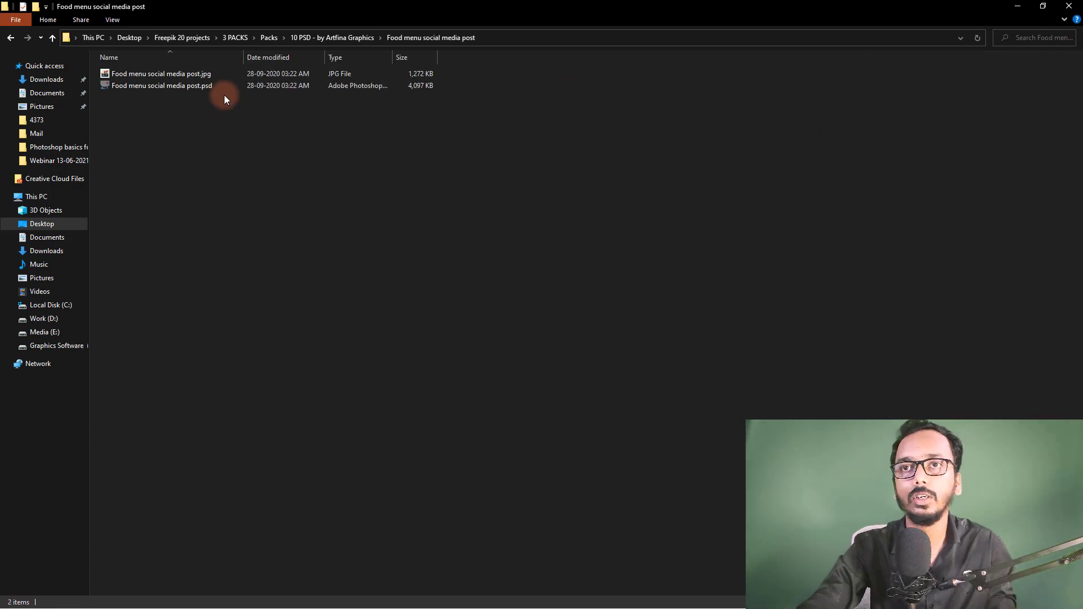
pyautogui.doubleClick(227, 83)
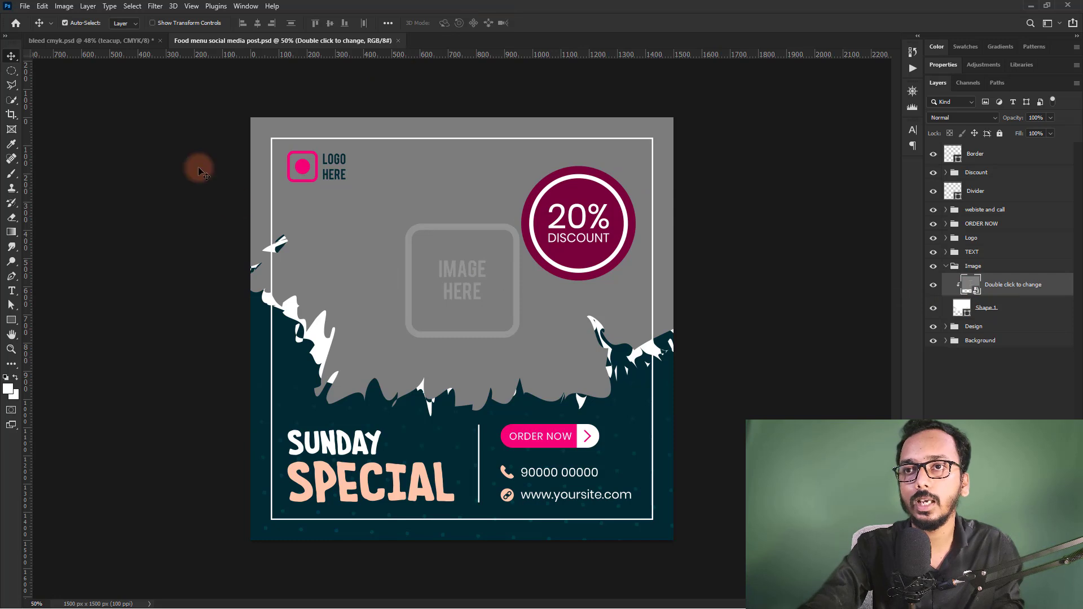
# Step: Close the Food menu template and open Gym Social Media Post.psd from the 10 PSD pack
pyautogui.click(399, 40)
pyautogui.hotkey('alt', 'Tab')
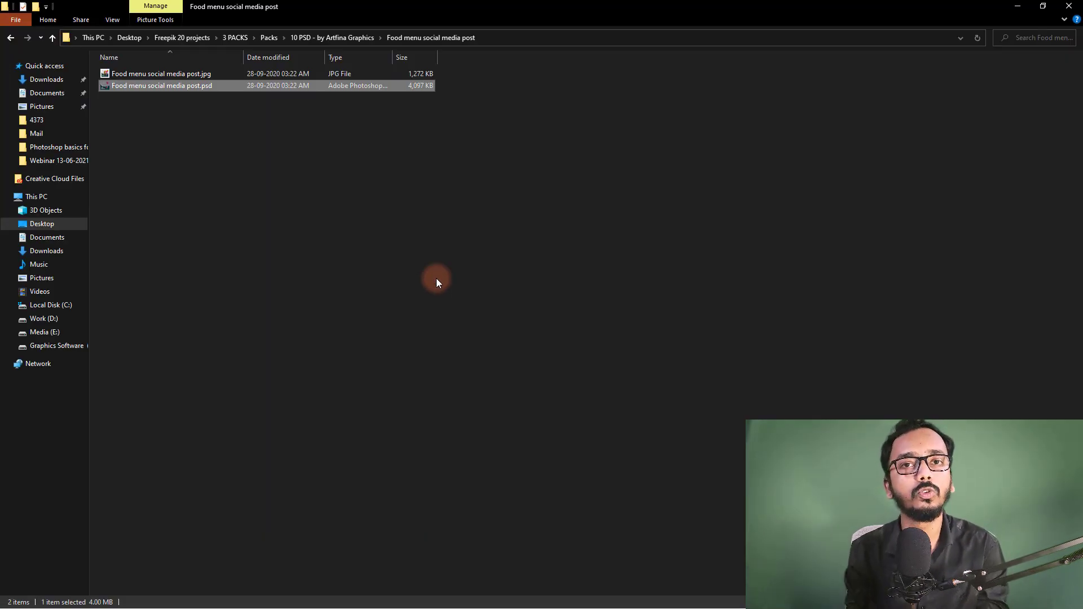
pyautogui.click(367, 37)
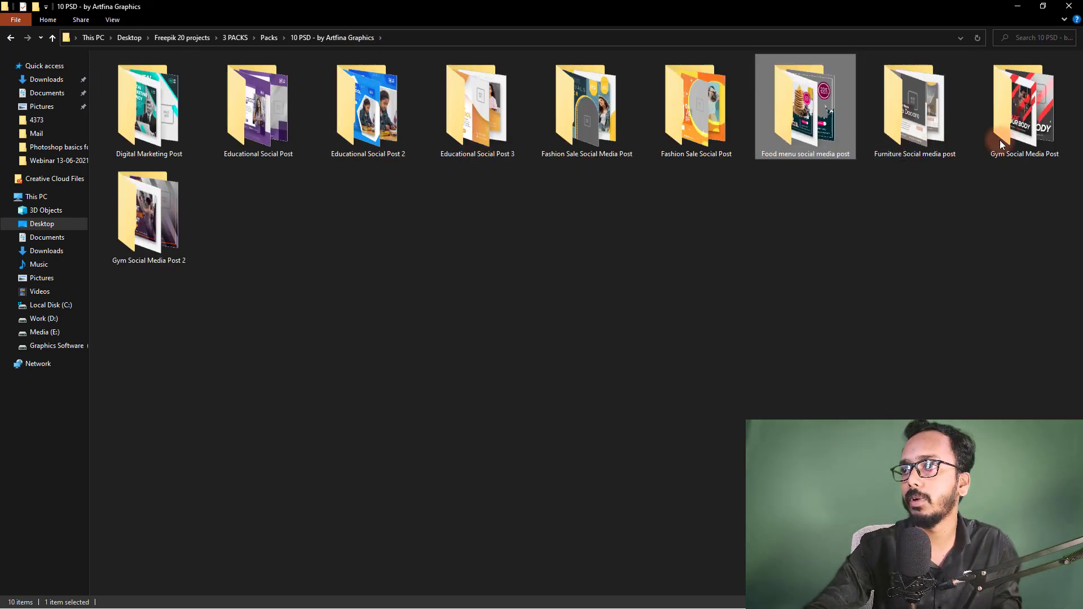
pyautogui.doubleClick(1018, 130)
pyautogui.doubleClick(219, 86)
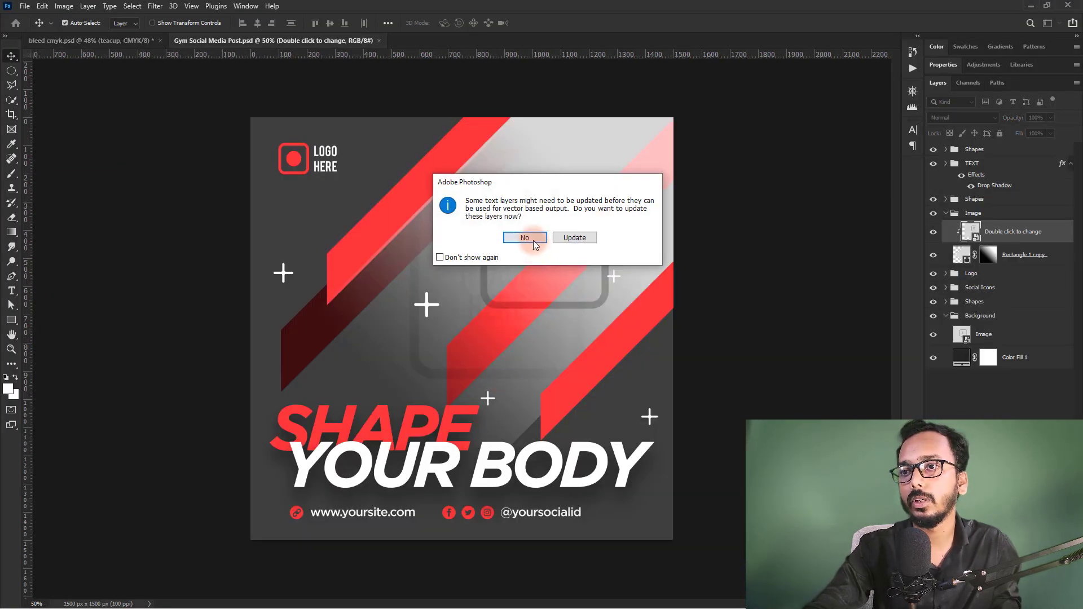
pyautogui.click(533, 242)
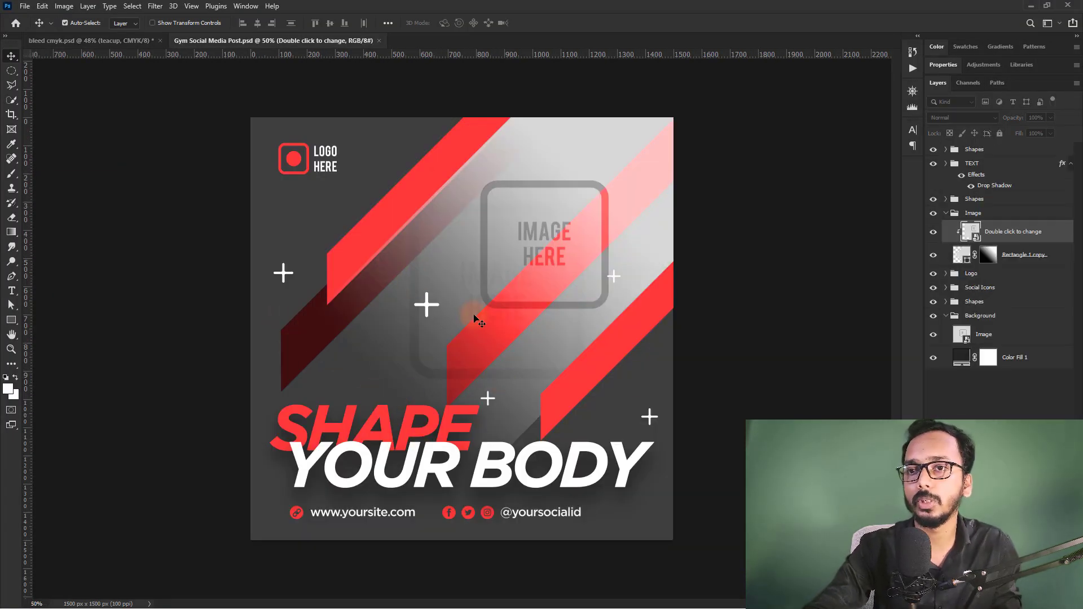
# Step: Inspect the image placeholder's smart object, then close it and the Gym template
pyautogui.doubleClick(976, 237)
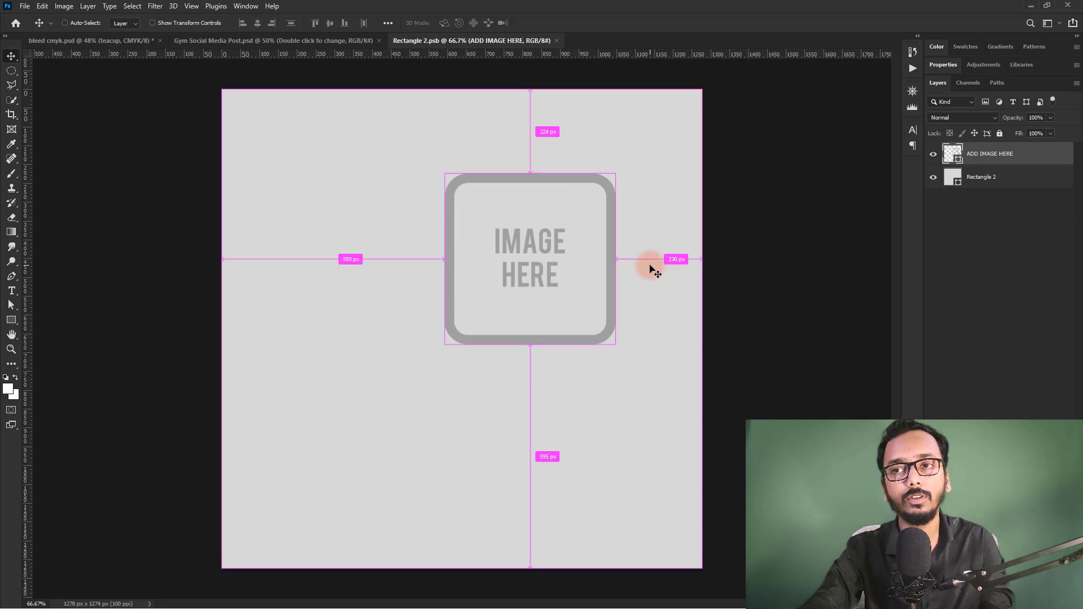
pyautogui.click(557, 42)
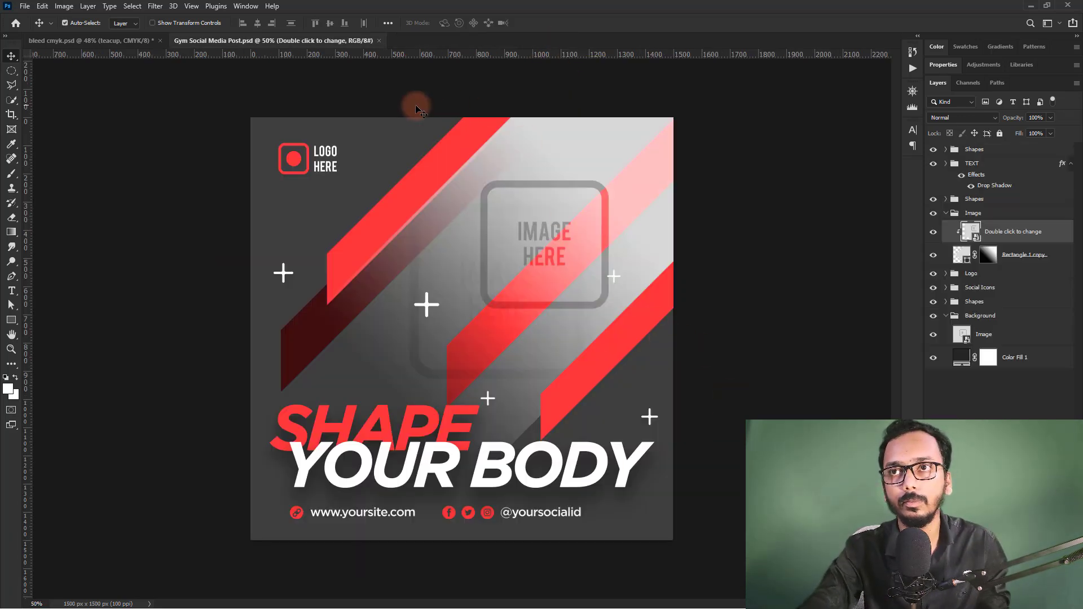
pyautogui.hotkey('ctrl', 'w')
pyautogui.hotkey('alt', 'Tab')
# Step: Go up to Packs and open 15 PSD - by Artfina Graphics with extra-large icon previews
pyautogui.click(466, 309)
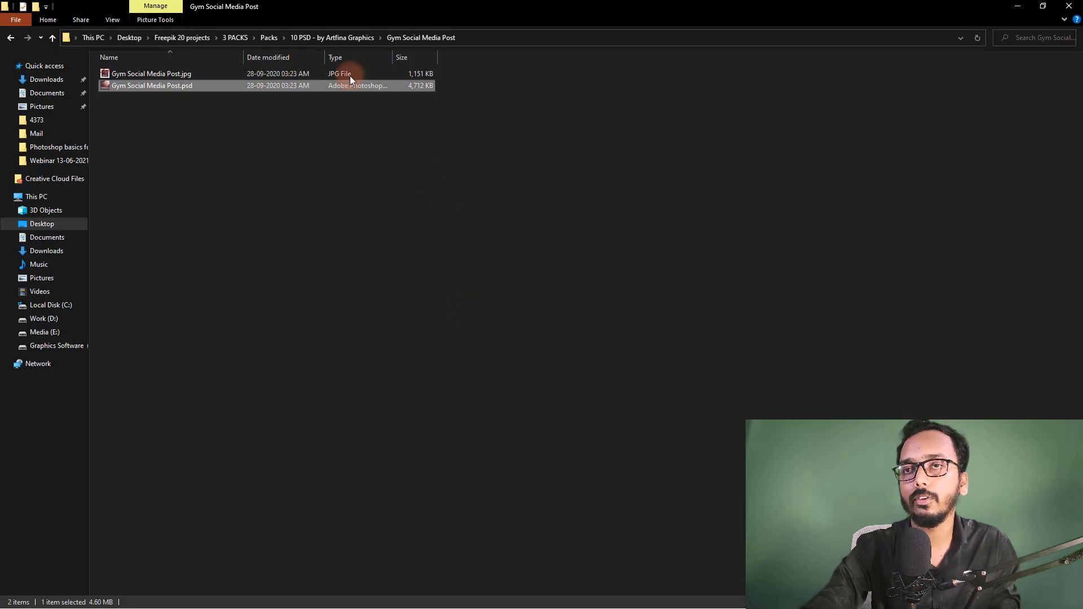
pyautogui.click(336, 38)
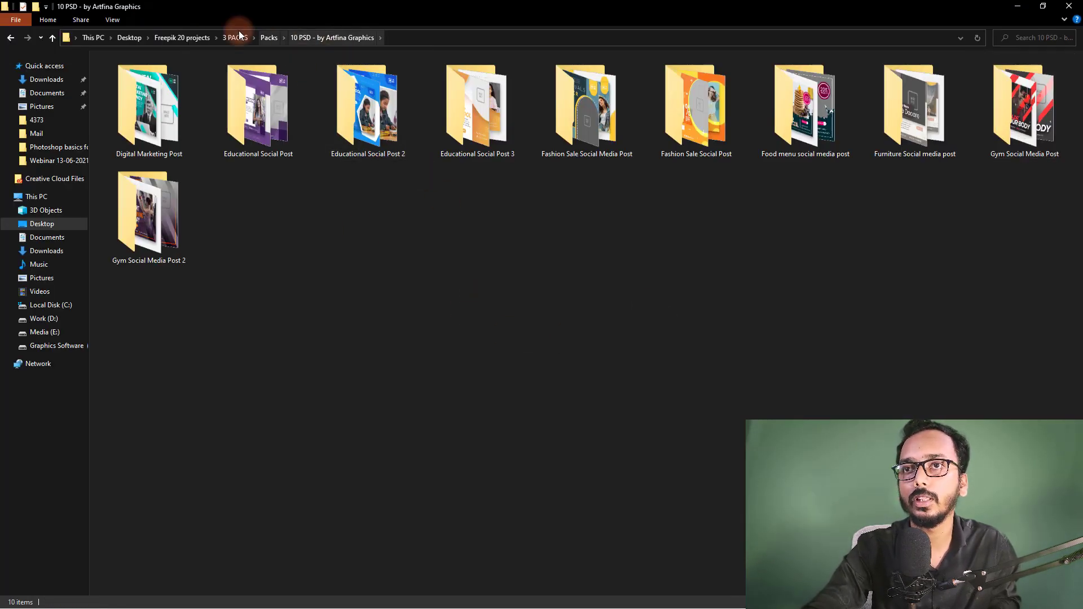
pyautogui.click(269, 37)
pyautogui.doubleClick(513, 135)
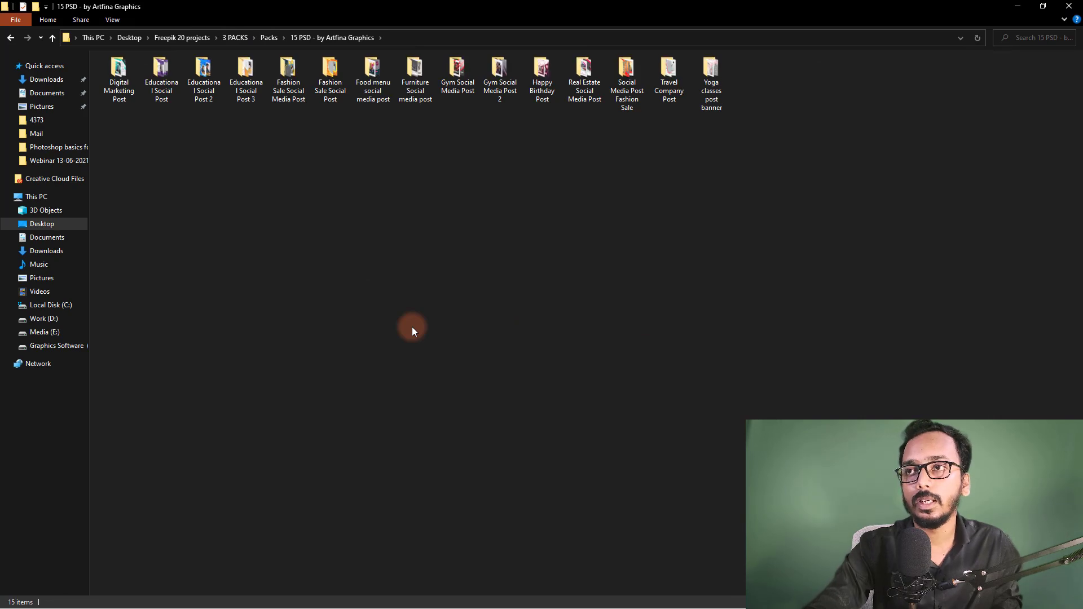
pyautogui.keyDown('ctrl'); pyautogui.scroll(2, 412, 327); pyautogui.keyUp('ctrl')
pyautogui.keyDown('ctrl'); pyautogui.scroll(1, 440, 342); pyautogui.keyUp('ctrl')
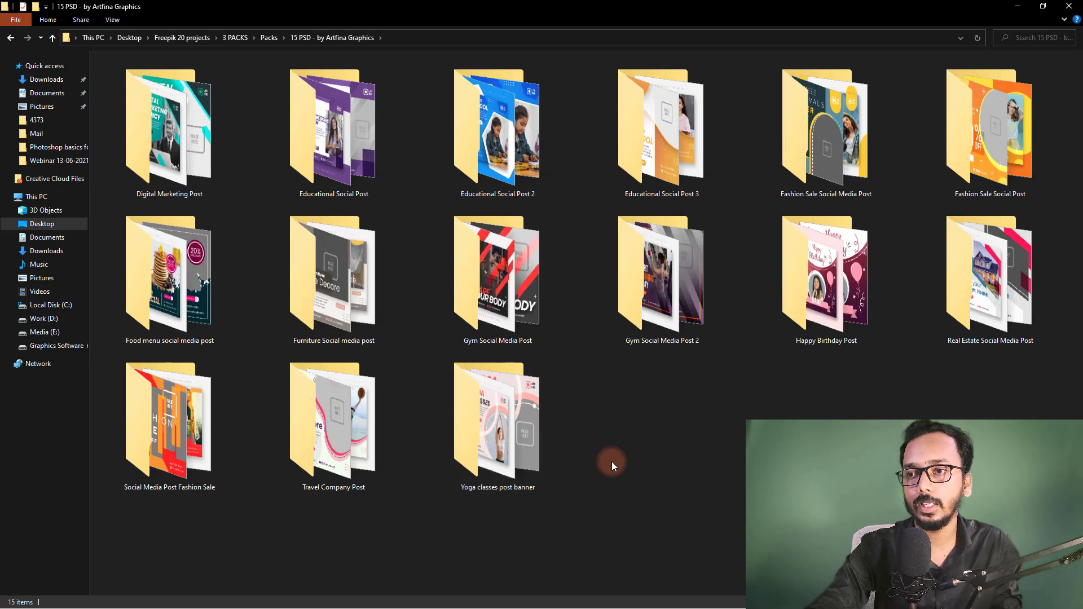